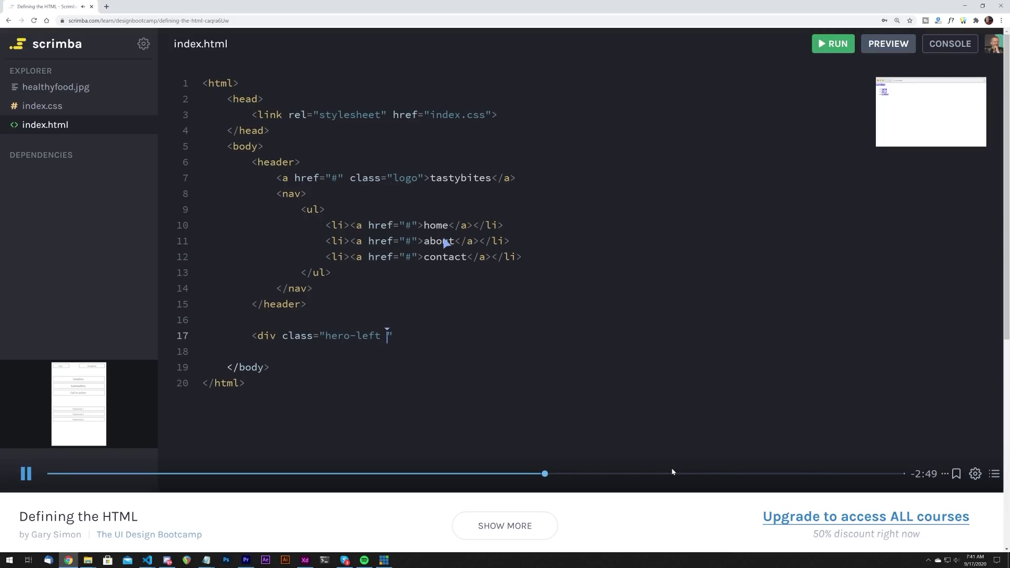
# Step: Skip ahead through the Defining the HTML lesson to the testimonials markup, then go back to the course contents
pyautogui.click(675, 473)
pyautogui.click(771, 474)
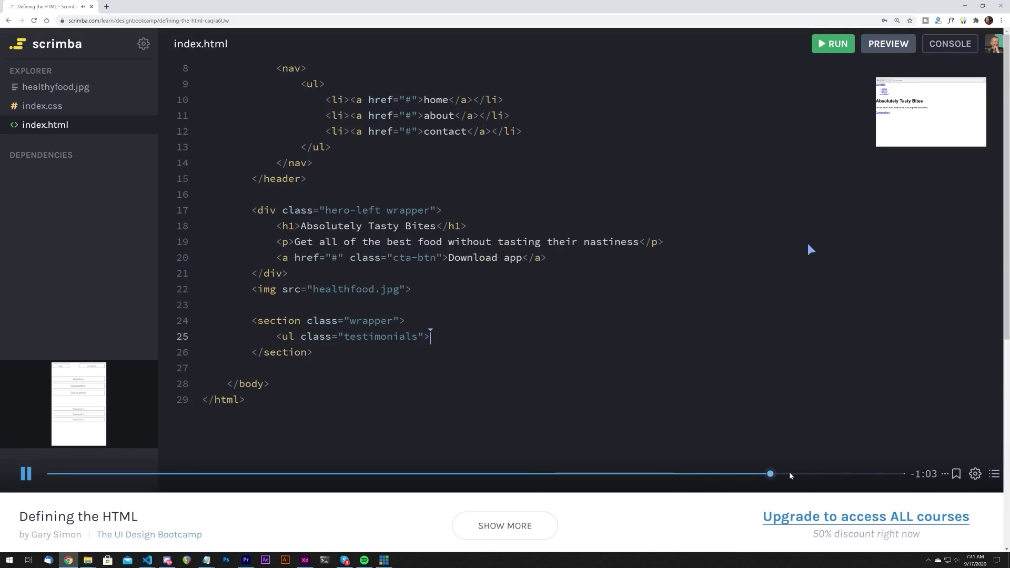
pyautogui.click(856, 475)
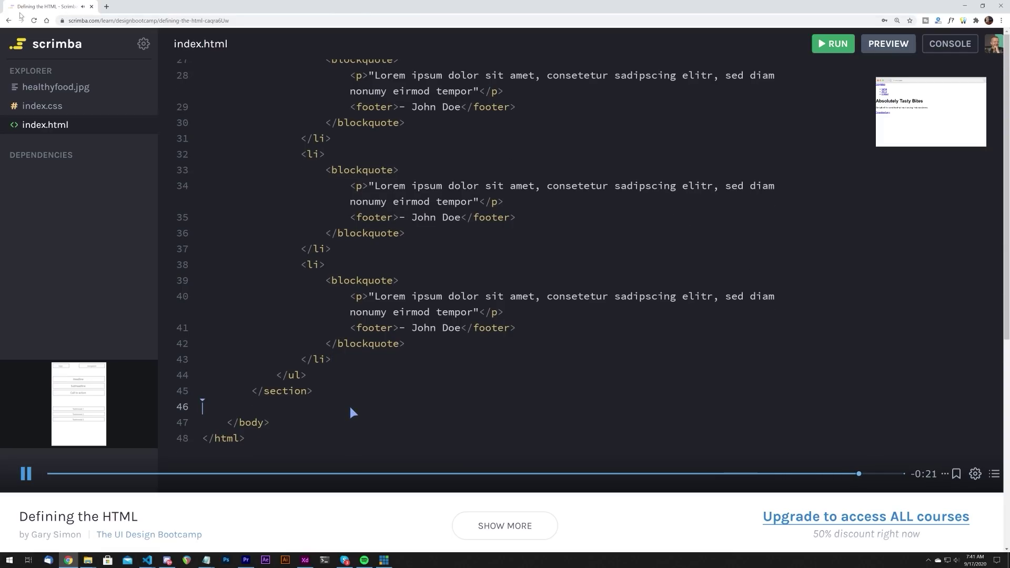
pyautogui.hotkey('alt', 'Left')
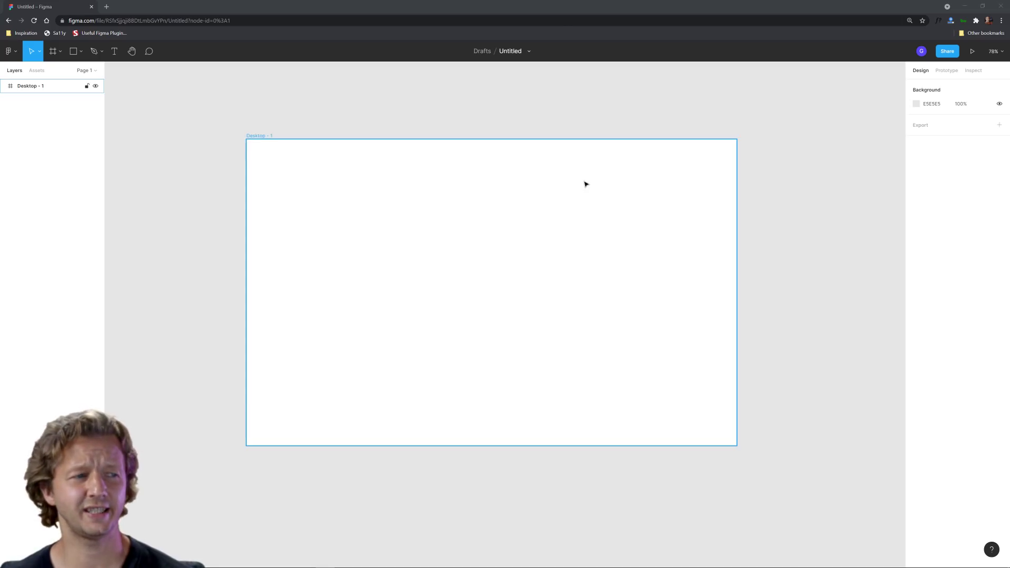
# Step: Open the Figma Community plugin browser from the canvas context menu's Plugins submenu
pyautogui.click(263, 113)
pyautogui.rightClick(241, 109)
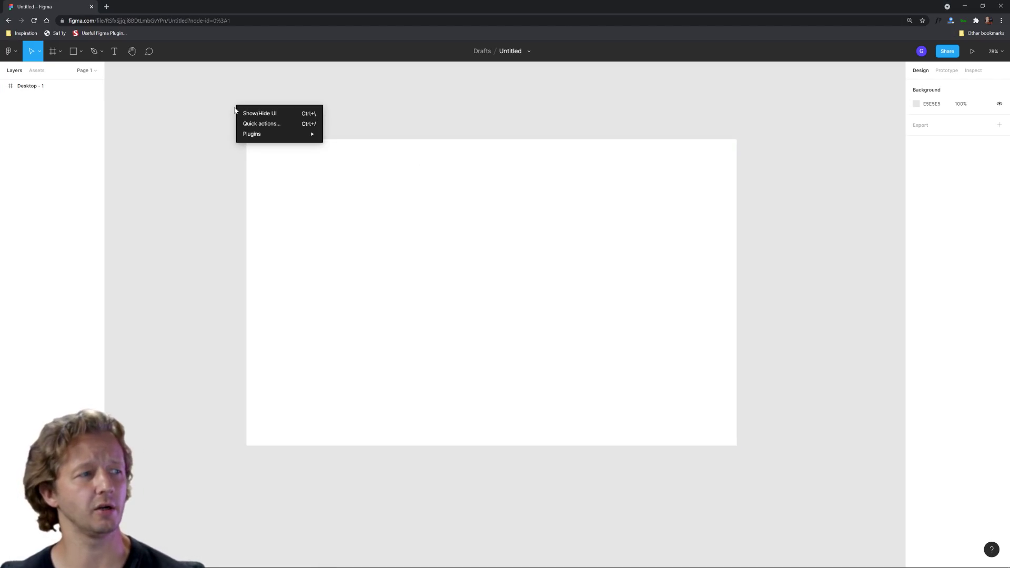
pyautogui.moveTo(275, 134)
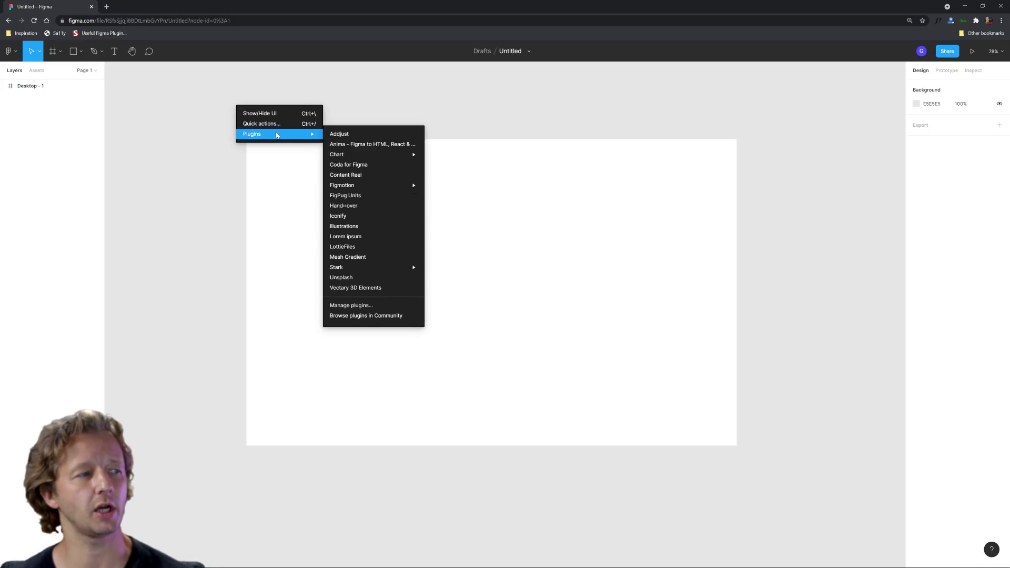
pyautogui.click(197, 124)
pyautogui.rightClick(219, 138)
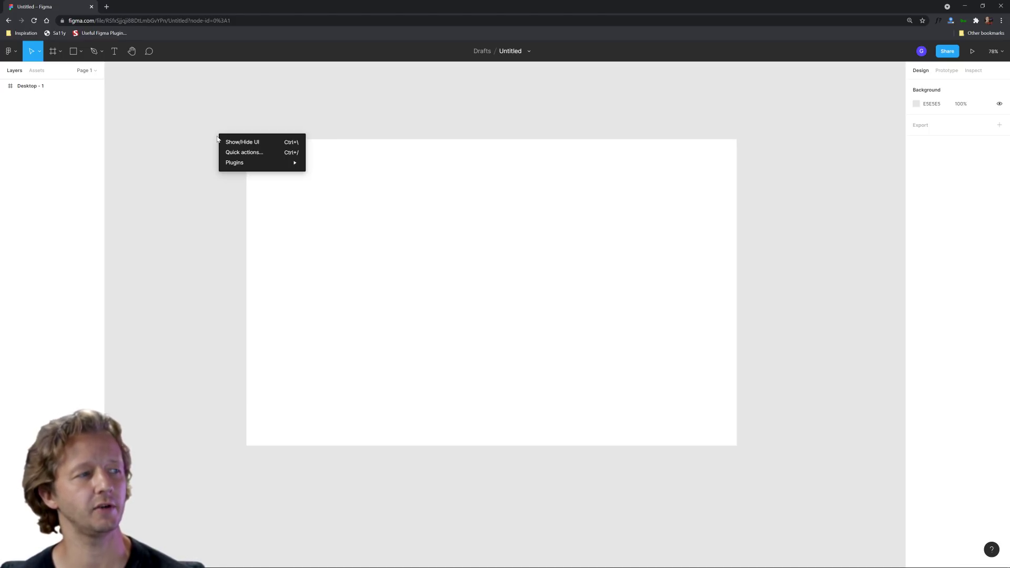
pyautogui.moveTo(242, 165)
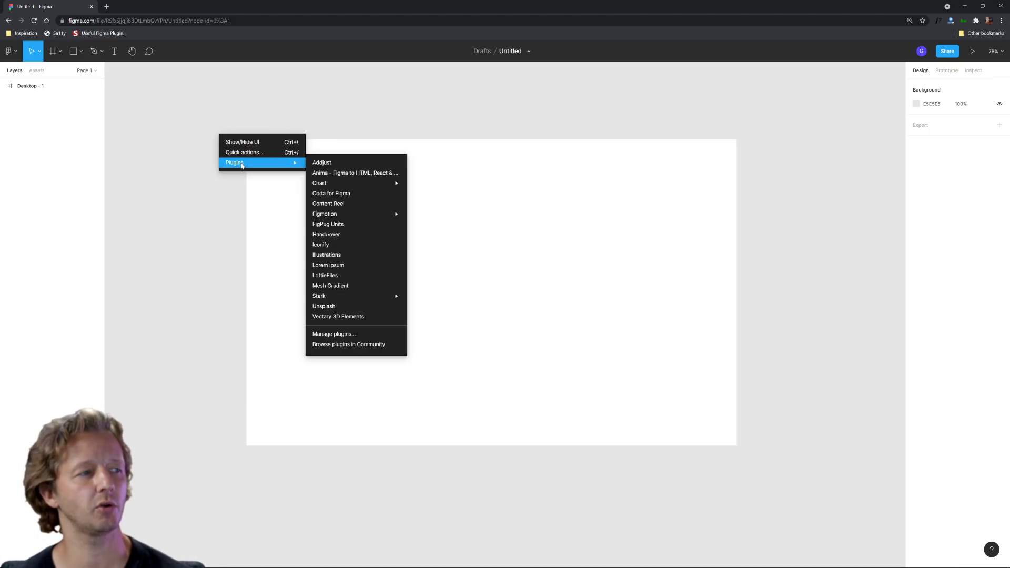
pyautogui.click(355, 345)
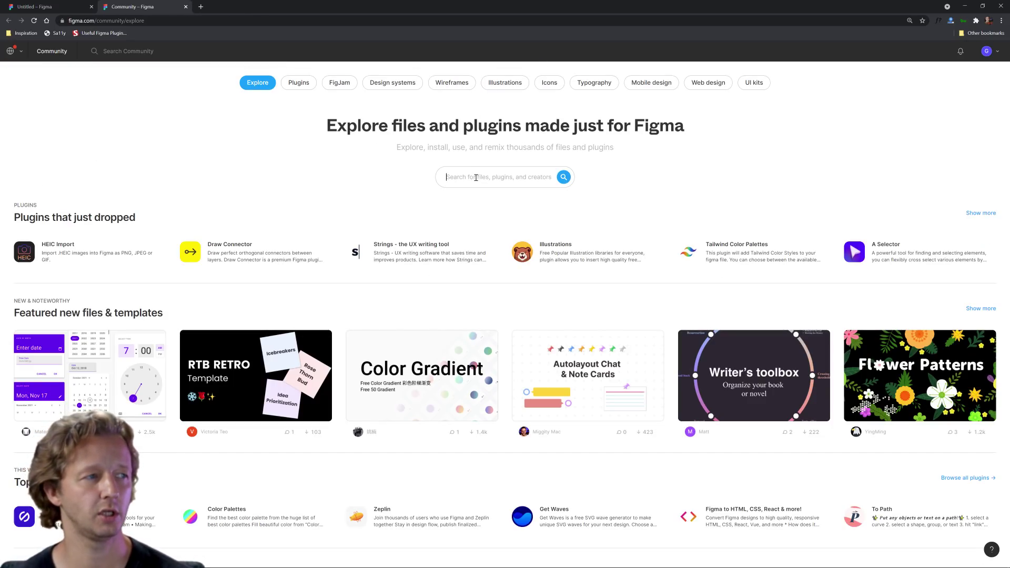
# Step: Search Community plugins for Figmotion, confirm it's installed, and return to the Untitled file
pyautogui.click(298, 82)
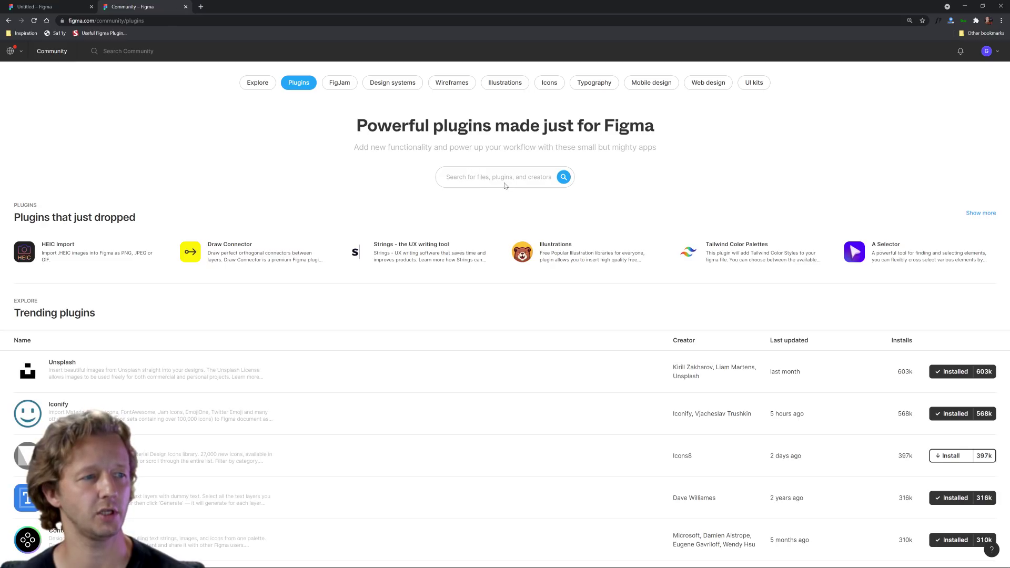
pyautogui.write('fo')
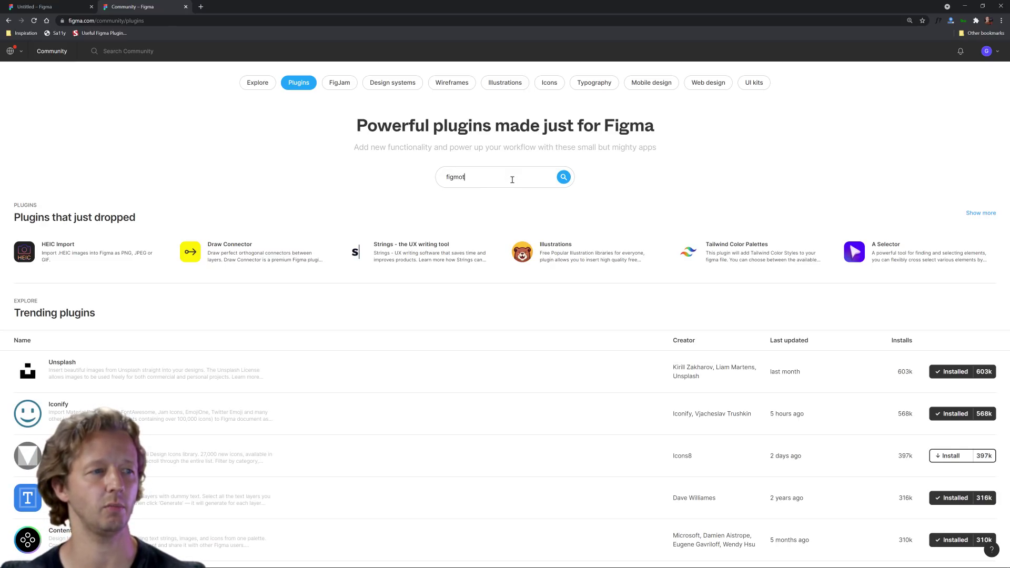
pyautogui.press('Return')
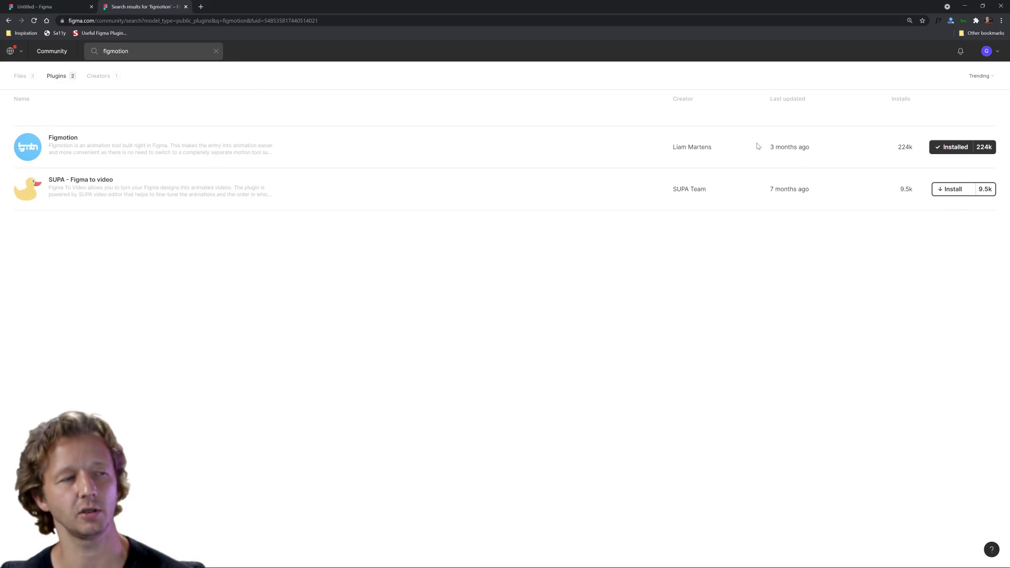
pyautogui.click(34, 6)
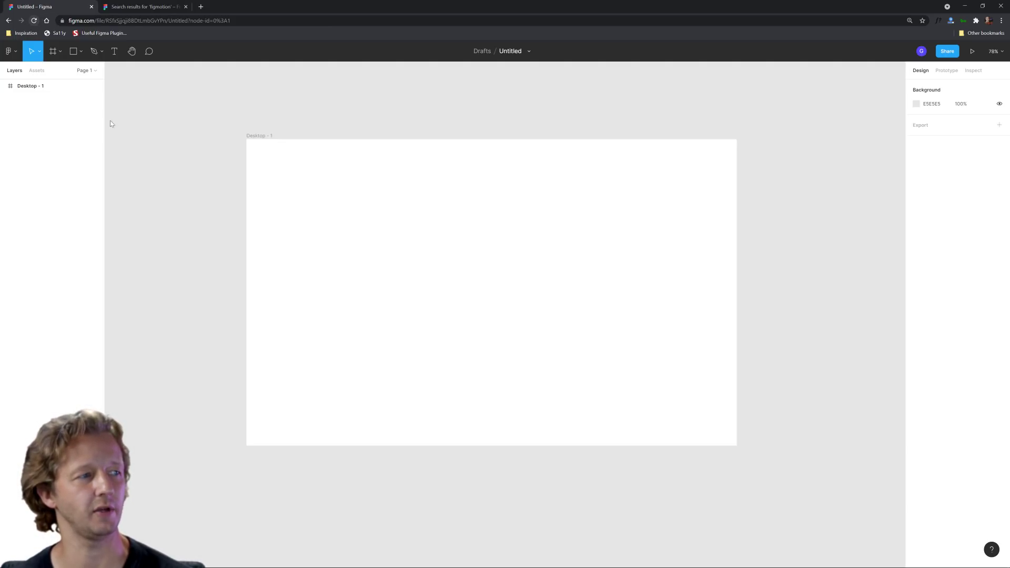
# Step: Add a 'Generate the Trees' headline text on the Desktop - 1 frame
pyautogui.moveTo(183, 170); pyautogui.dragTo(194, 202)
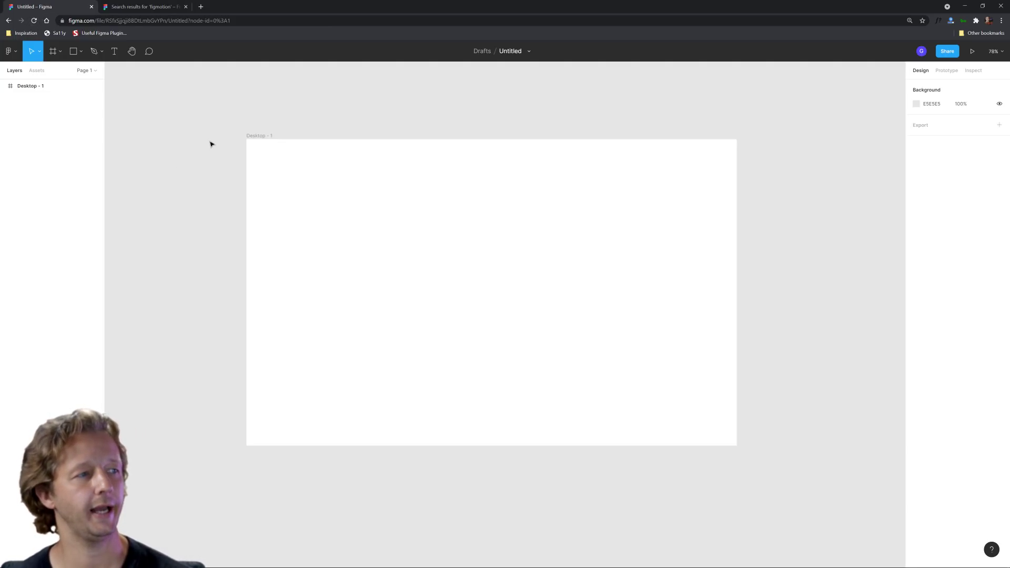
pyautogui.click(260, 137)
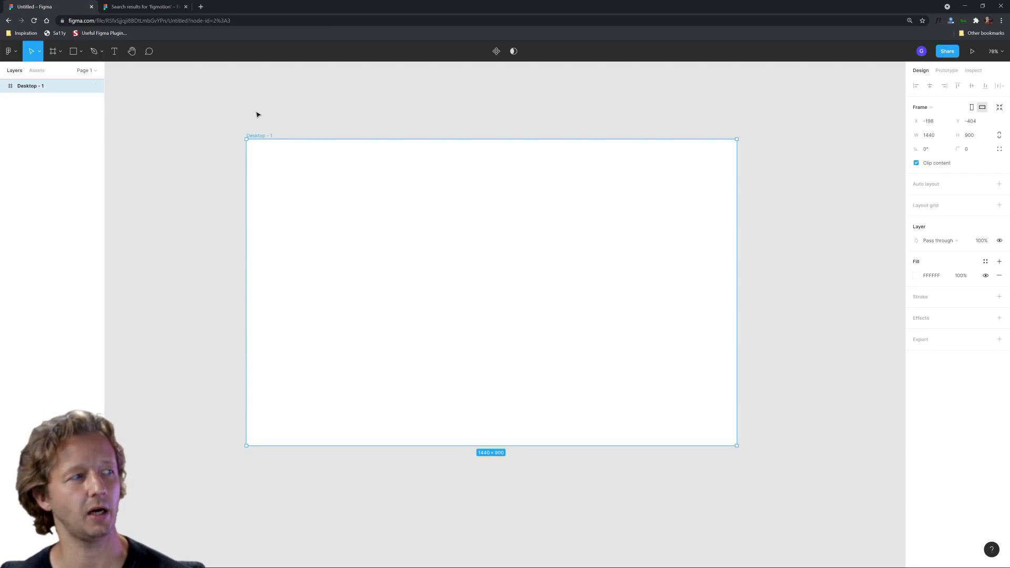
pyautogui.click(290, 103)
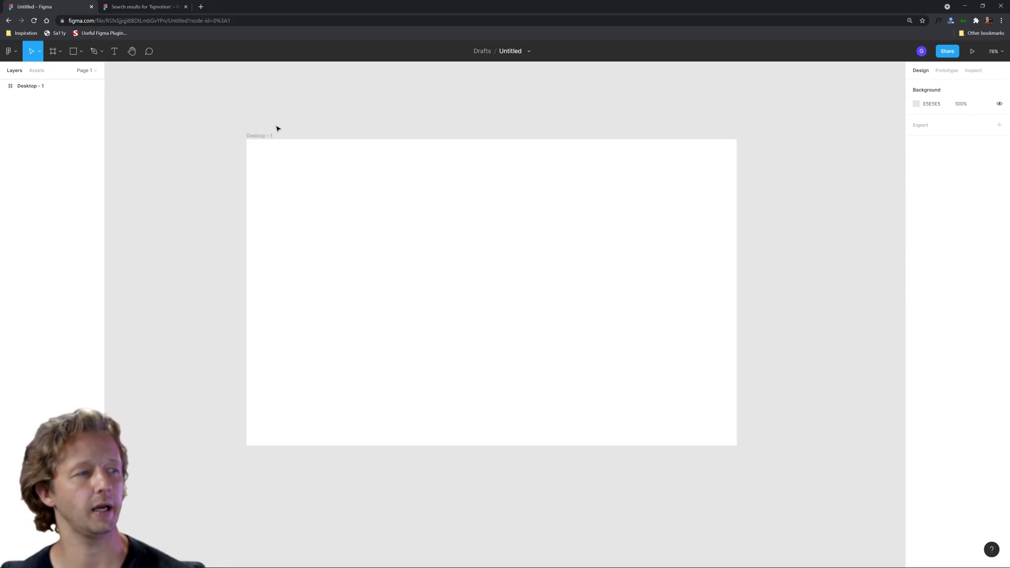
pyautogui.click(115, 52)
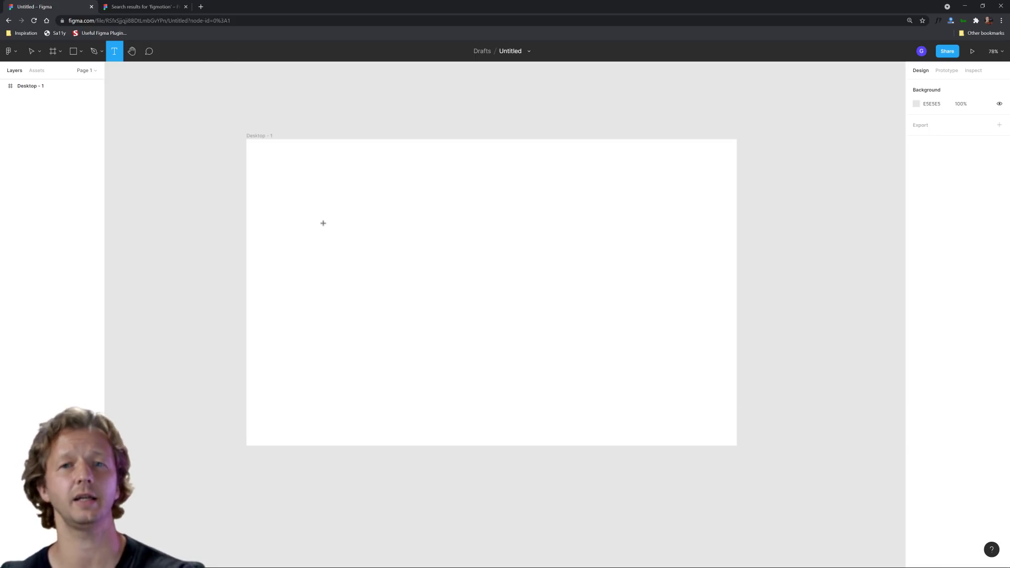
pyautogui.click(310, 206)
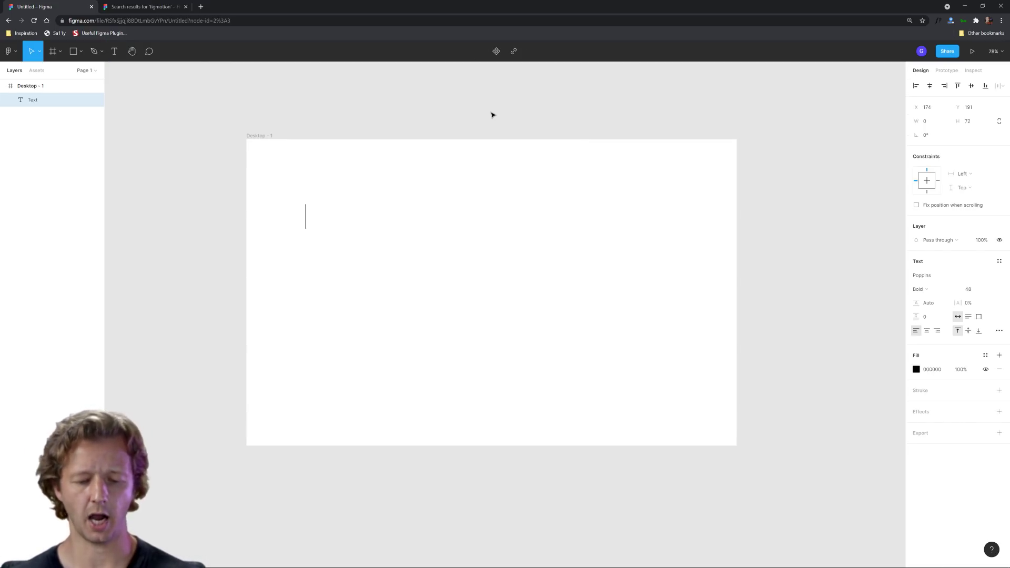
pyautogui.write('Generate the Trees')
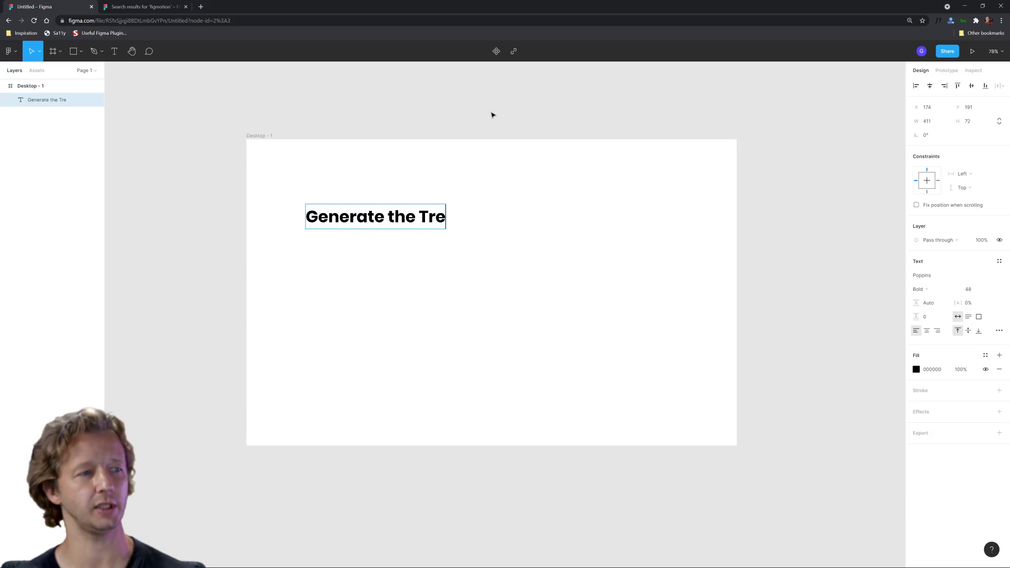
pyautogui.press('Escape')
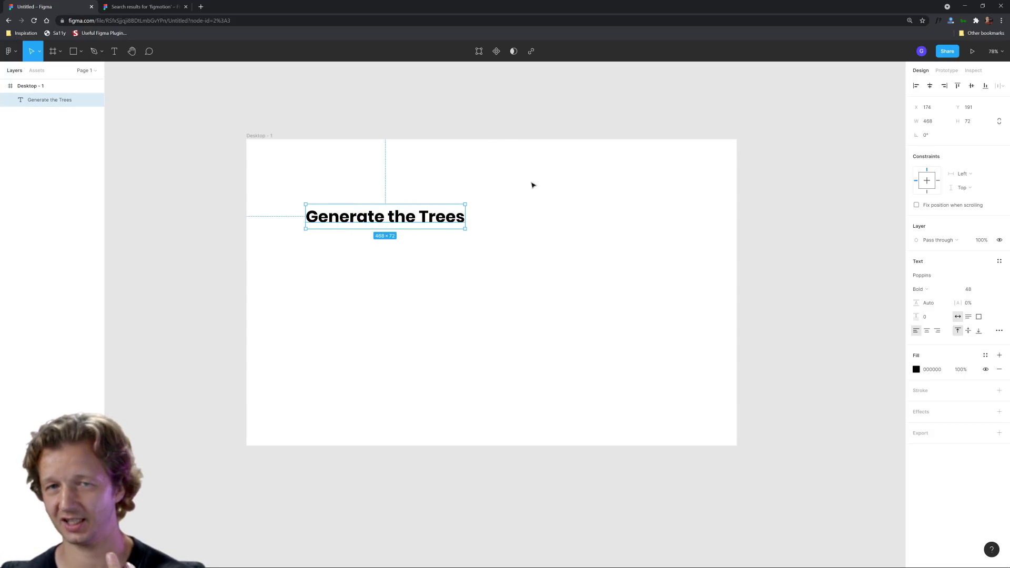
pyautogui.click(553, 261)
pyautogui.click(462, 226)
pyautogui.click(471, 260)
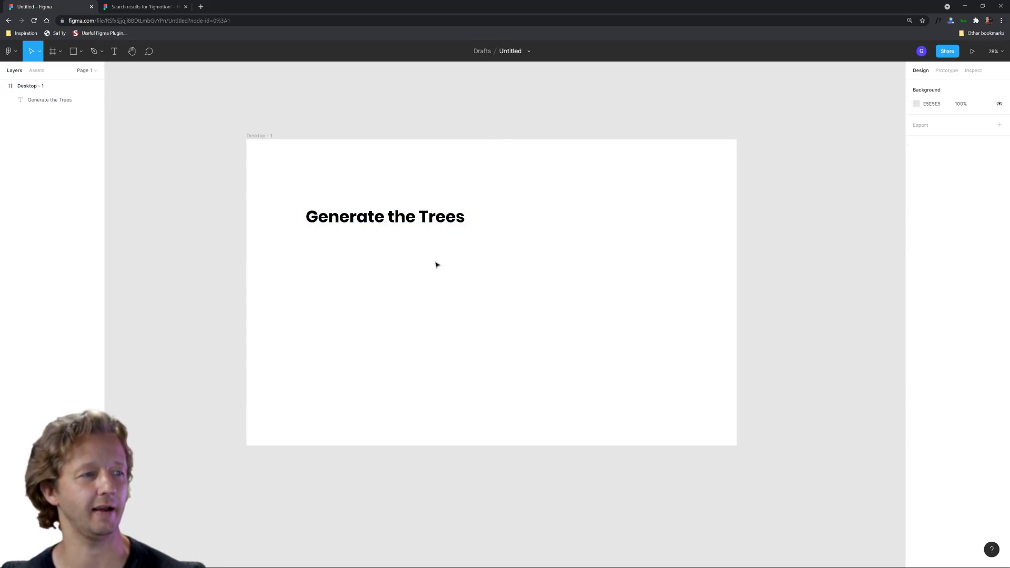
pyautogui.click(385, 227)
pyautogui.click(207, 183)
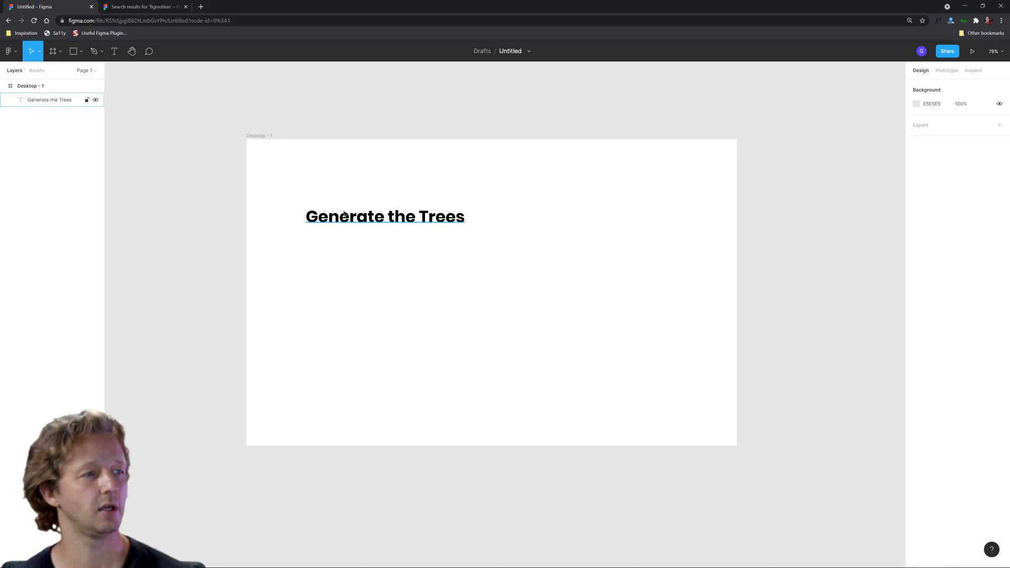
# Step: Duplicate the headline below the original and set the copy to size 18, Regular weight
pyautogui.click(49, 99)
pyautogui.hotkey('ctrl', 'd')
pyautogui.moveTo(400, 221); pyautogui.dragTo(401, 257)
pyautogui.click(413, 299)
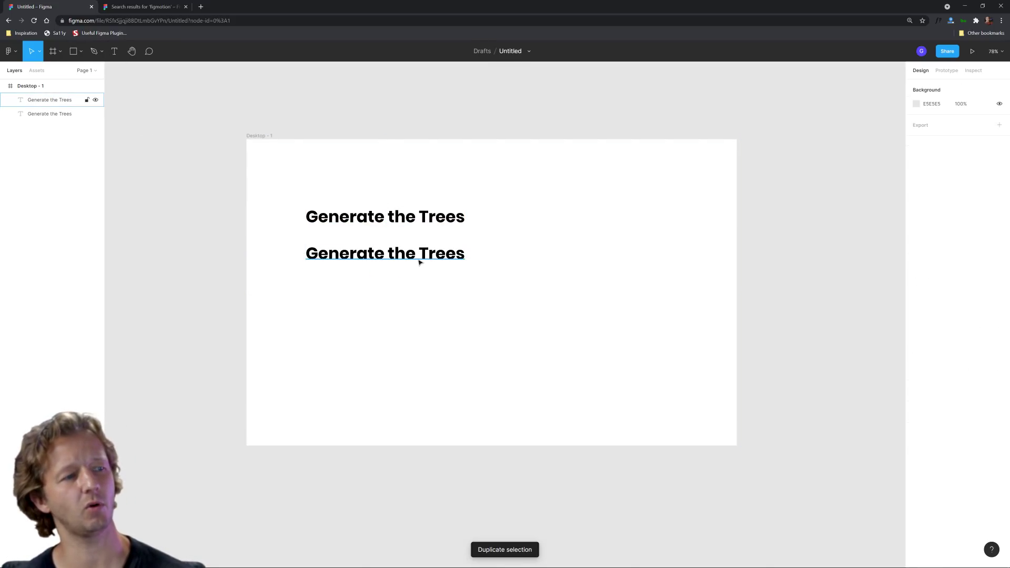
pyautogui.click(419, 260)
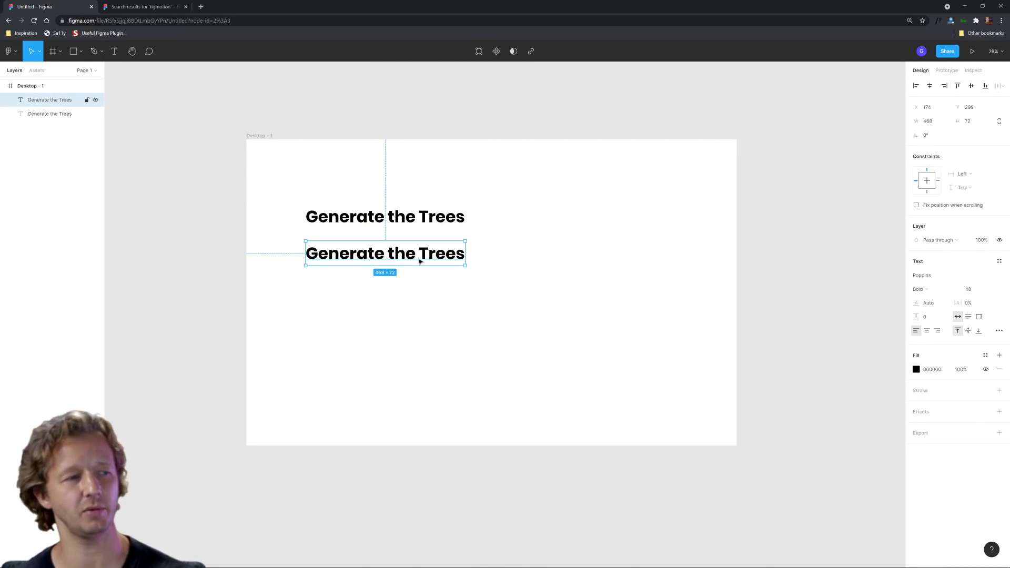
pyautogui.click(987, 290)
pyautogui.click(979, 258)
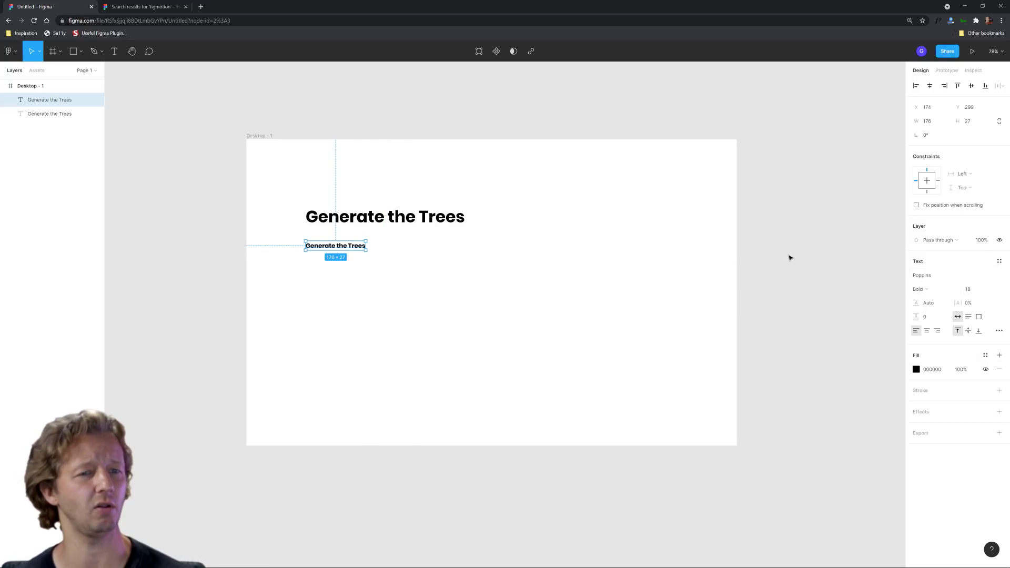
pyautogui.click(955, 292)
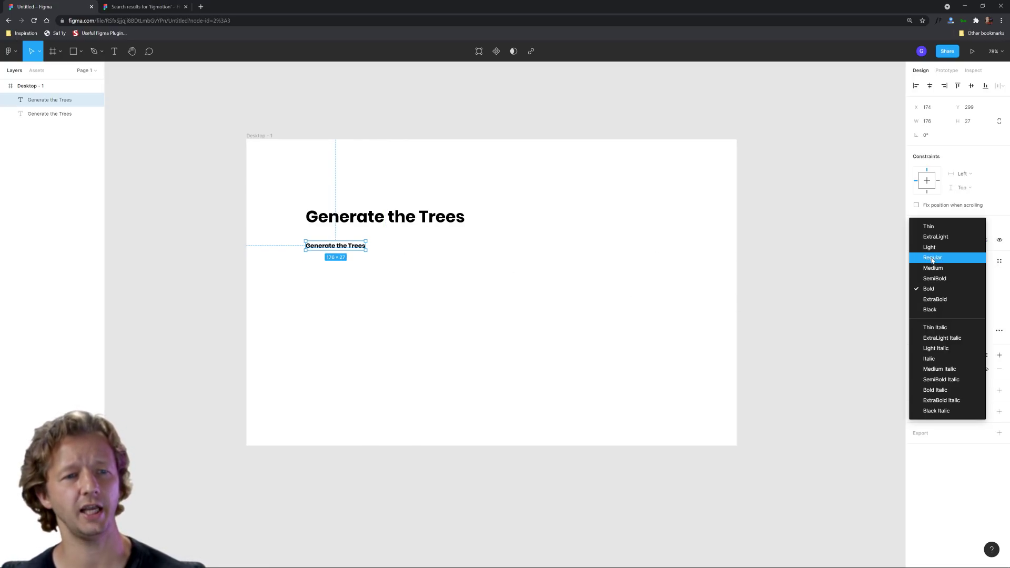
pyautogui.click(931, 257)
pyautogui.click(541, 332)
pyautogui.click(339, 247)
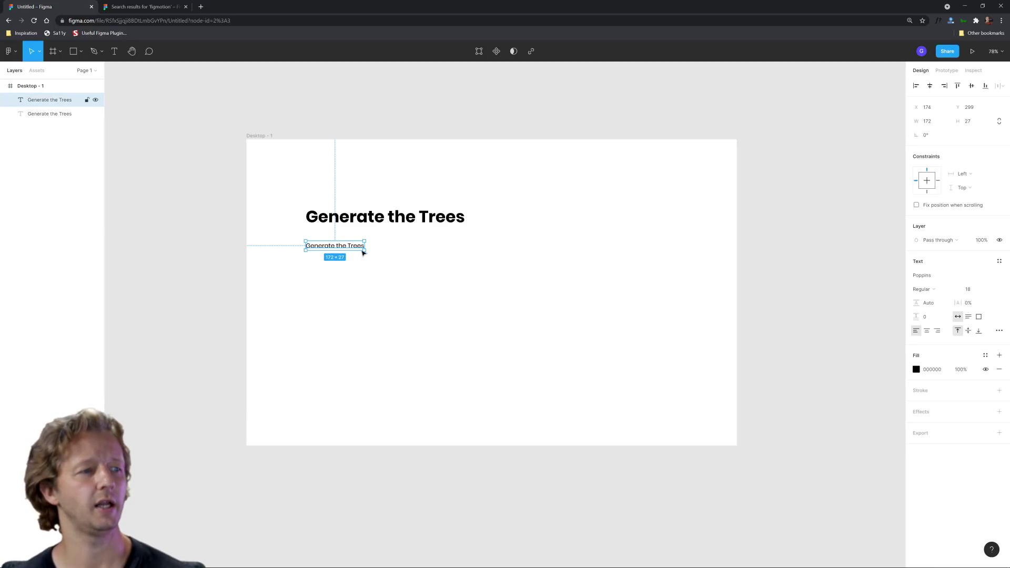
# Step: Fill the small copy with generated lorem ipsum text and resize the paragraph box
pyautogui.moveTo(363, 253); pyautogui.dragTo(480, 316)
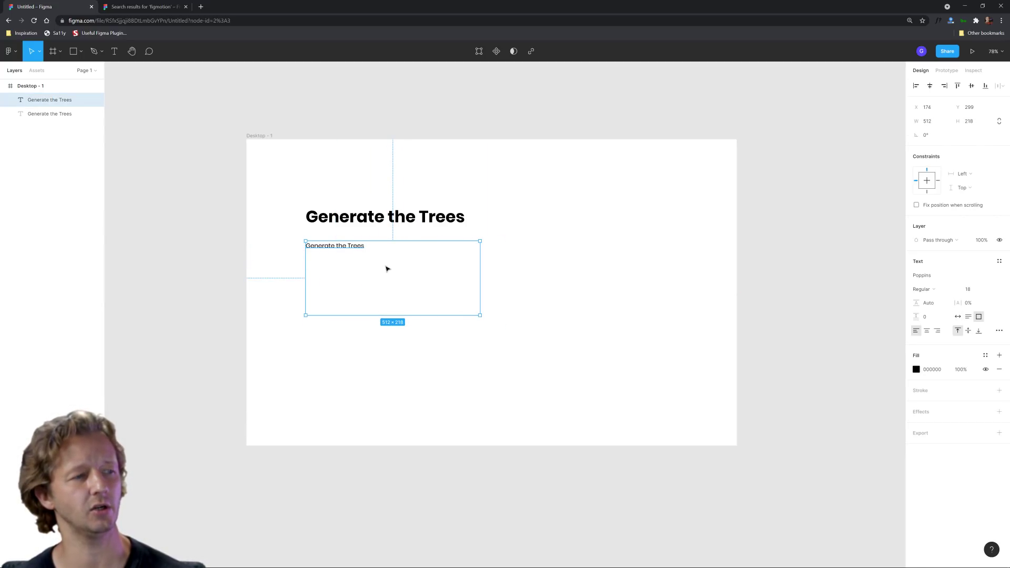
pyautogui.rightClick(225, 233)
pyautogui.moveTo(242, 261)
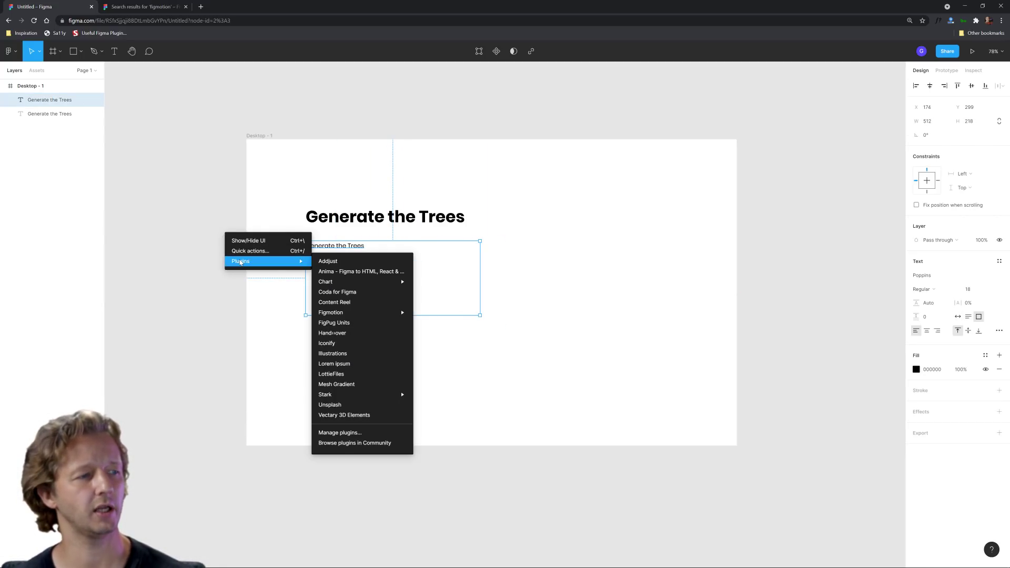
pyautogui.click(363, 365)
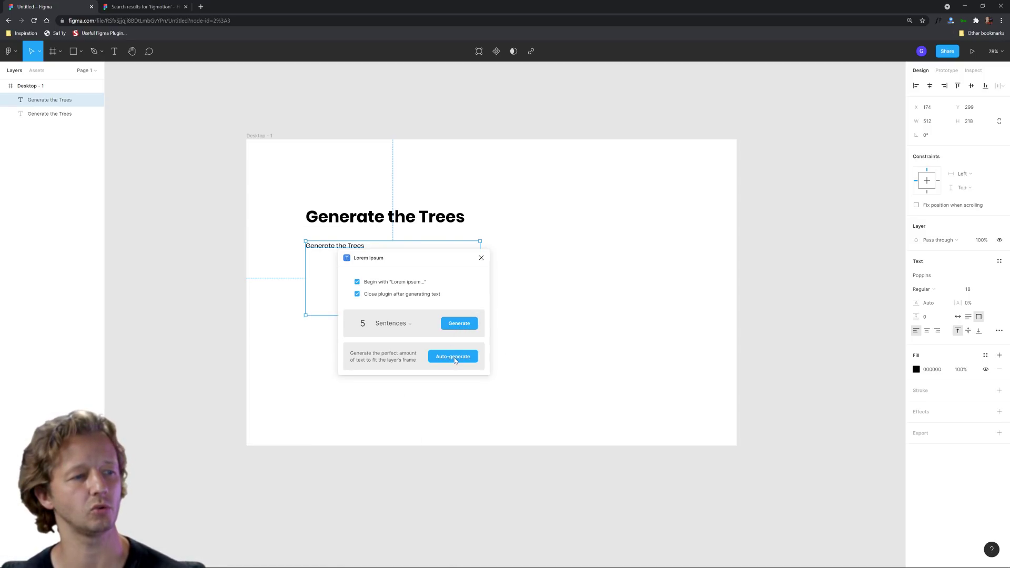
pyautogui.click(456, 325)
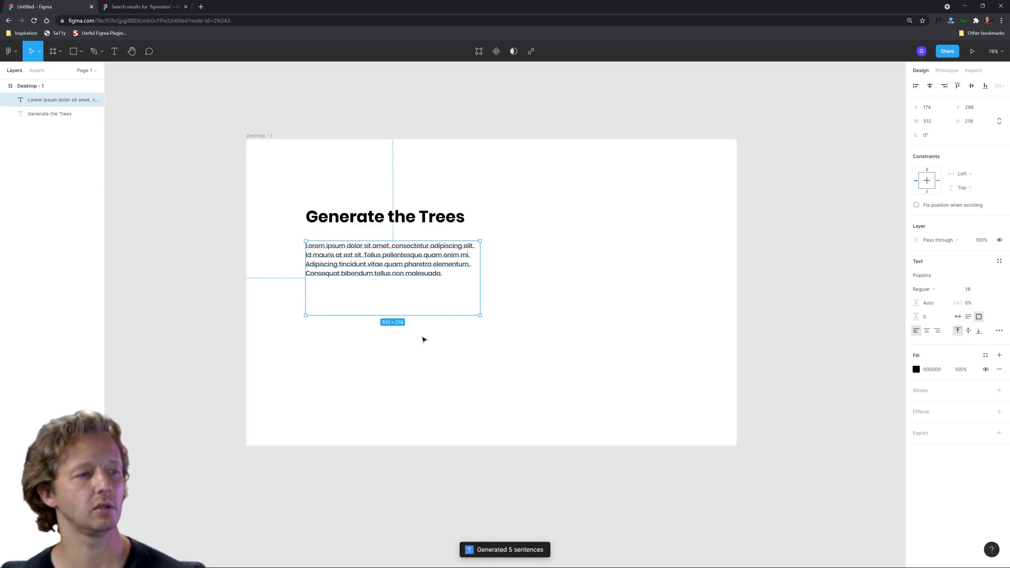
pyautogui.moveTo(429, 318); pyautogui.dragTo(453, 286)
pyautogui.click(473, 354)
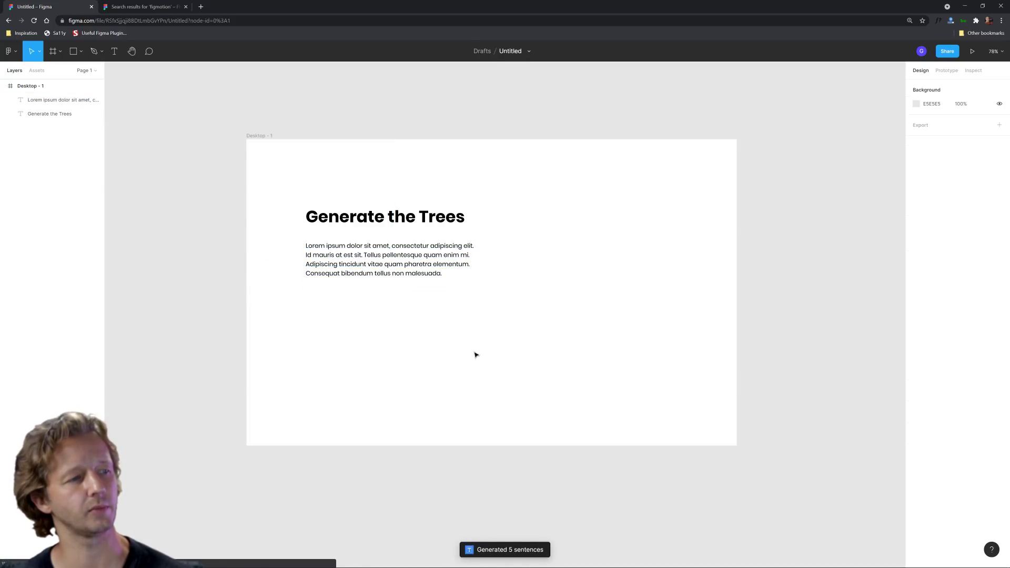
pyautogui.click(332, 264)
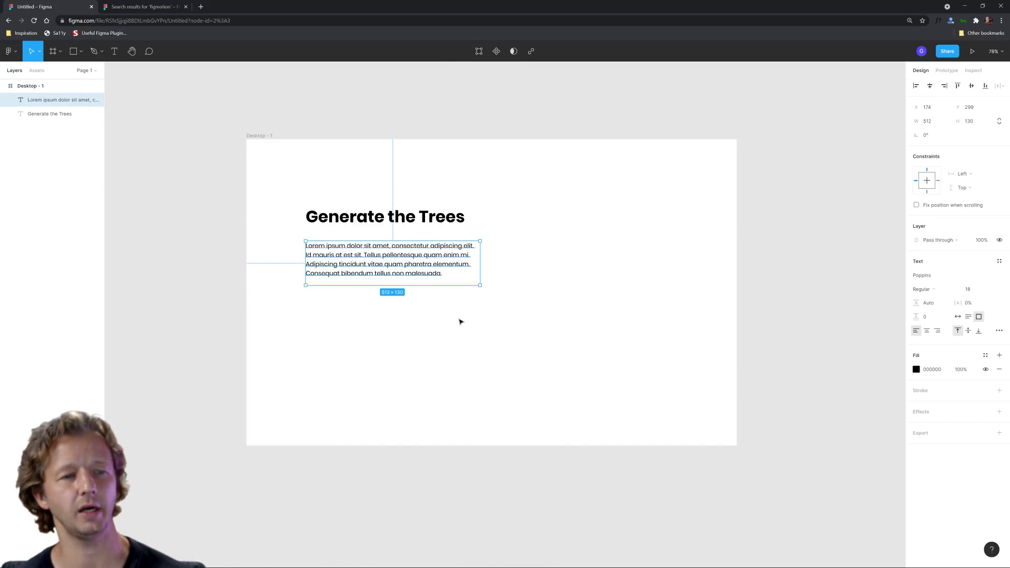
pyautogui.moveTo(411, 284); pyautogui.dragTo(415, 289)
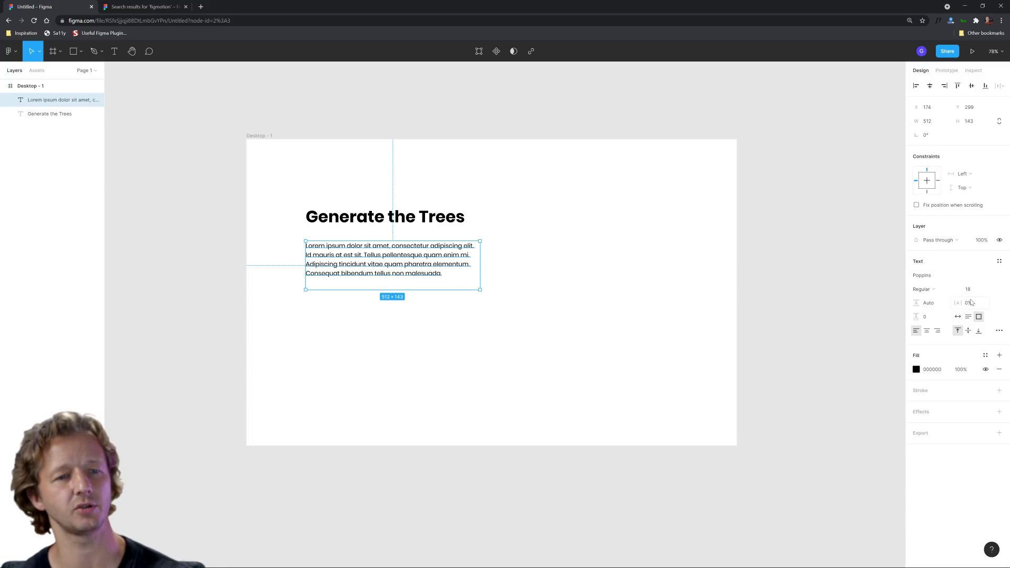
# Step: Set the paragraph's line height to 36 and move both texts lower in the frame
pyautogui.click(935, 303)
pyautogui.write('36')
pyautogui.press('Return')
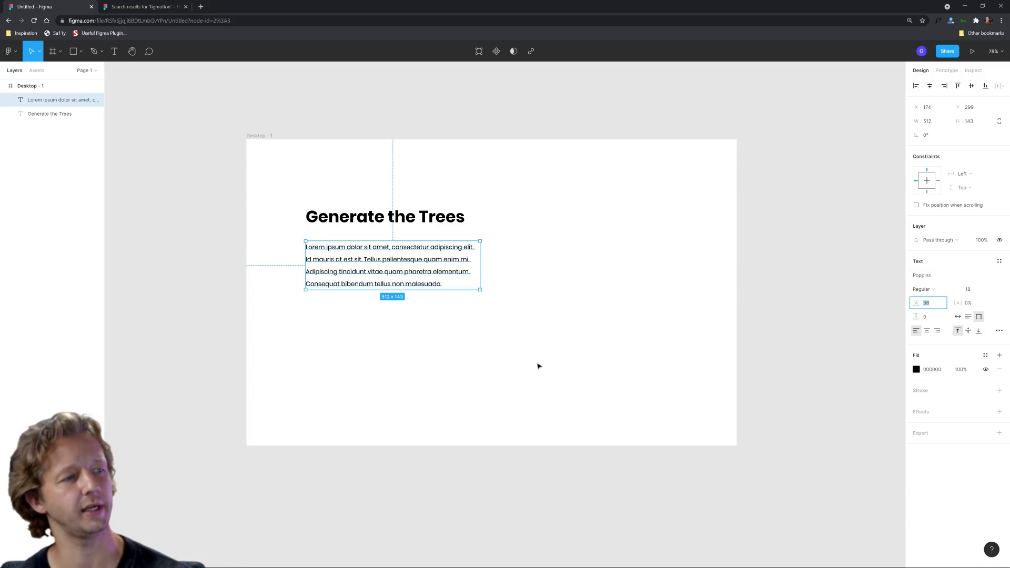
pyautogui.moveTo(450, 371); pyautogui.dragTo(370, 263)
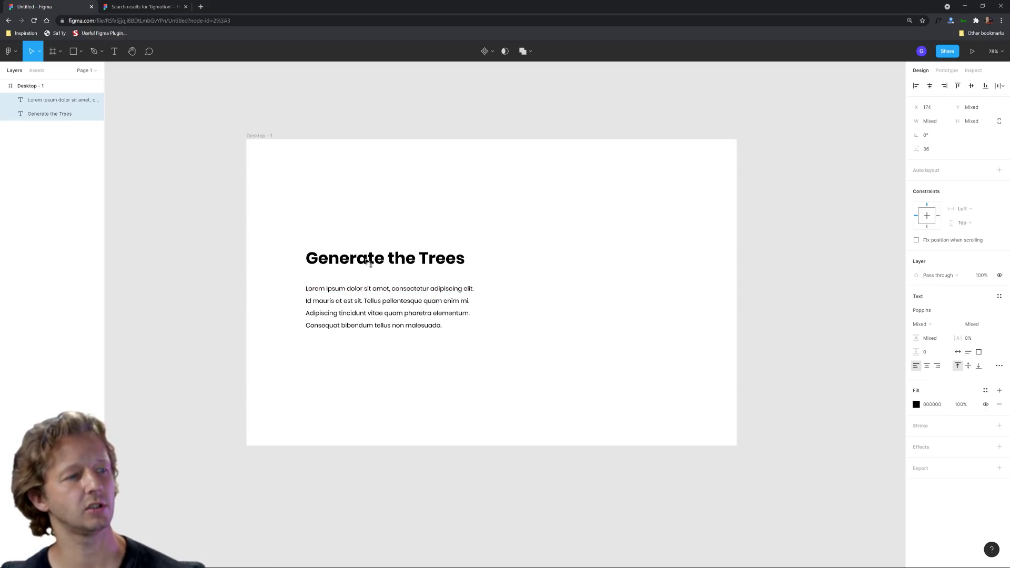
# Step: Draw a tall rectangle on the frame's right side and nudge the two texts up
pyautogui.click(629, 257)
pyautogui.click(73, 51)
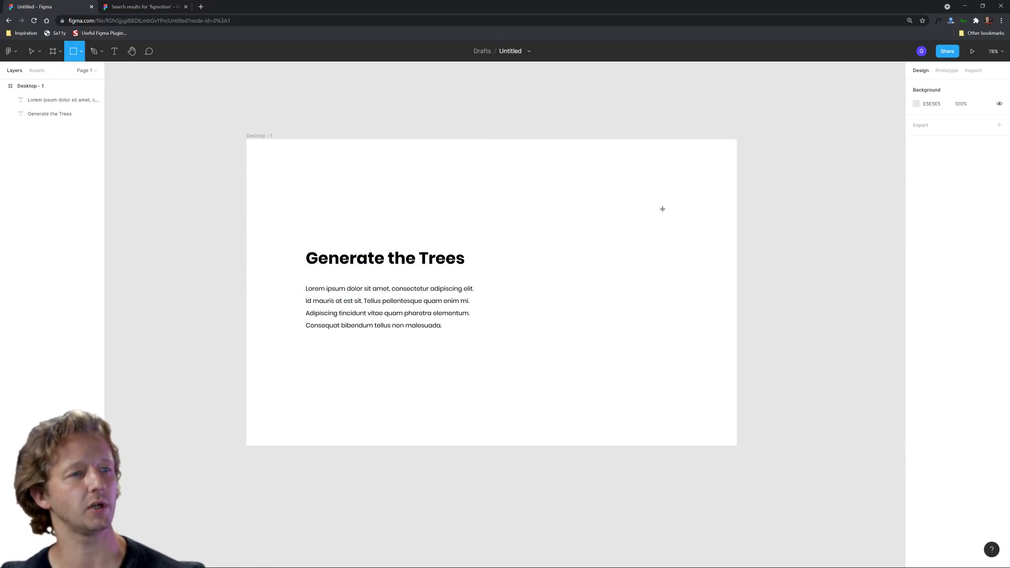
pyautogui.moveTo(521, 139)
pyautogui.mouseDown()
pyautogui.moveTo(726, 383)
pyautogui.moveTo(708, 399)
pyautogui.moveTo(689, 379)
pyautogui.mouseUp()
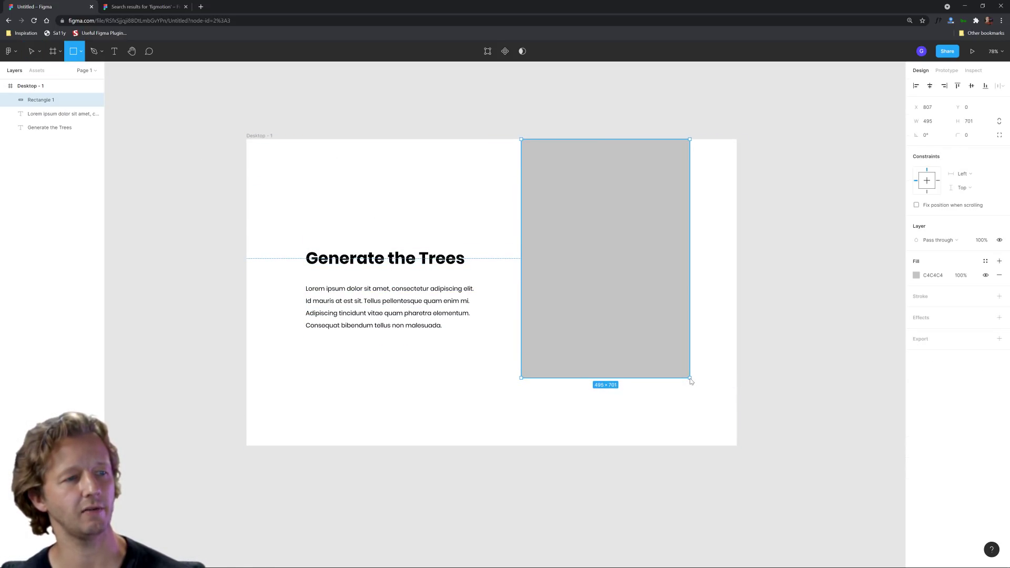
pyautogui.moveTo(273, 225); pyautogui.dragTo(417, 284)
pyautogui.click(444, 336)
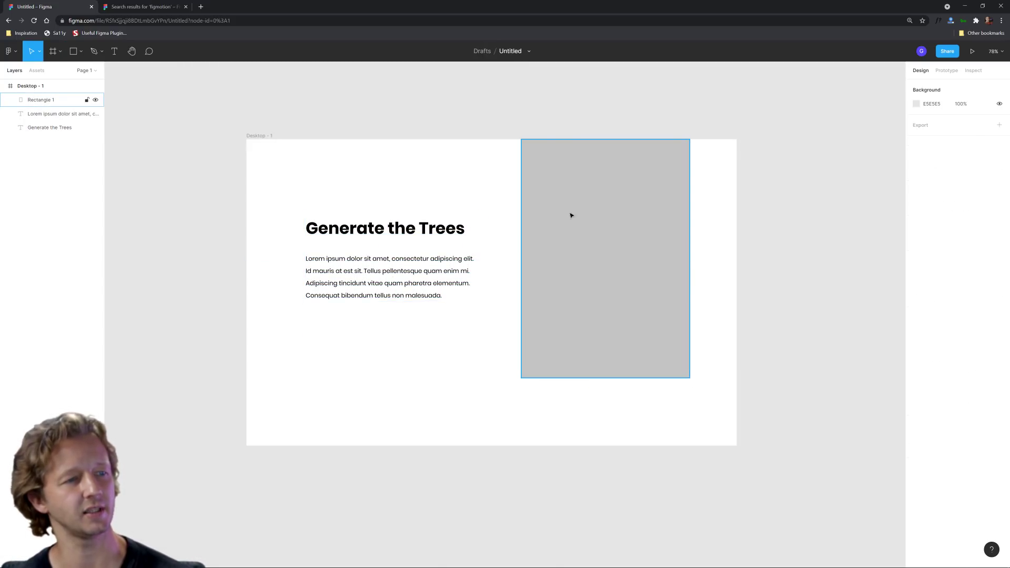
# Step: Fill Rectangle 1 with a forest photo from the Unsplash plugin's 'trees' search
pyautogui.click(602, 279)
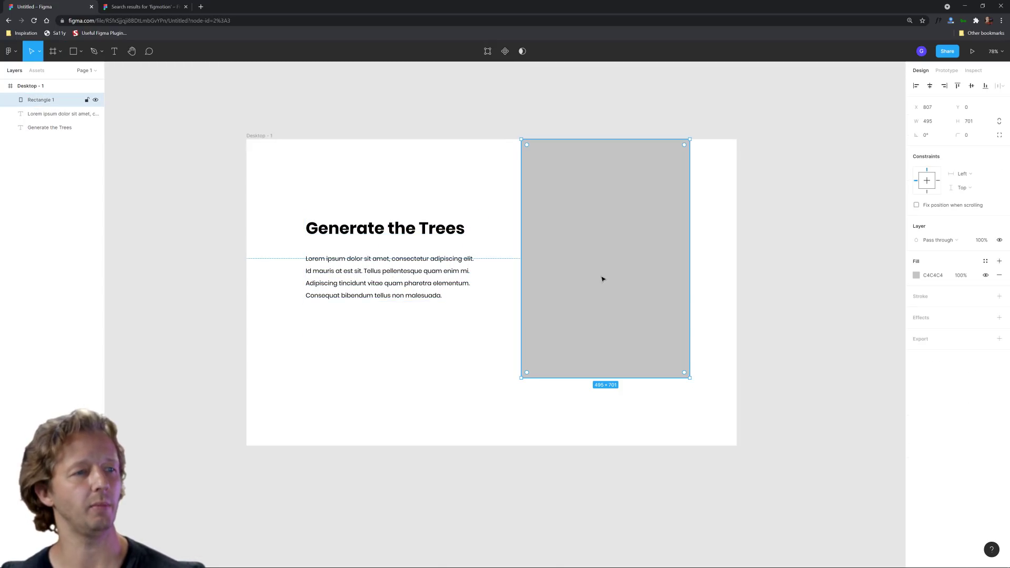
pyautogui.rightClick(189, 206)
pyautogui.moveTo(220, 236)
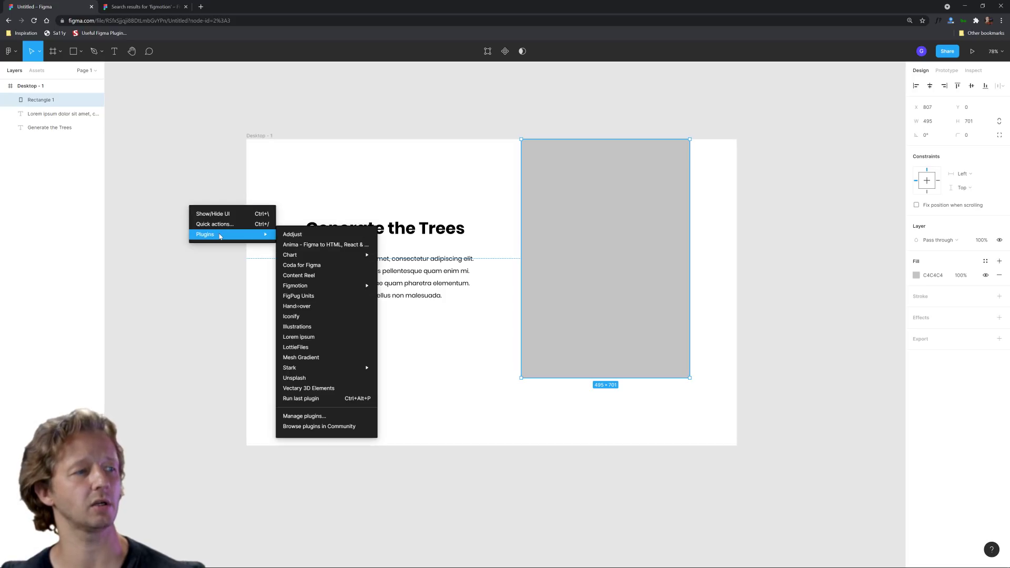
pyautogui.click(314, 379)
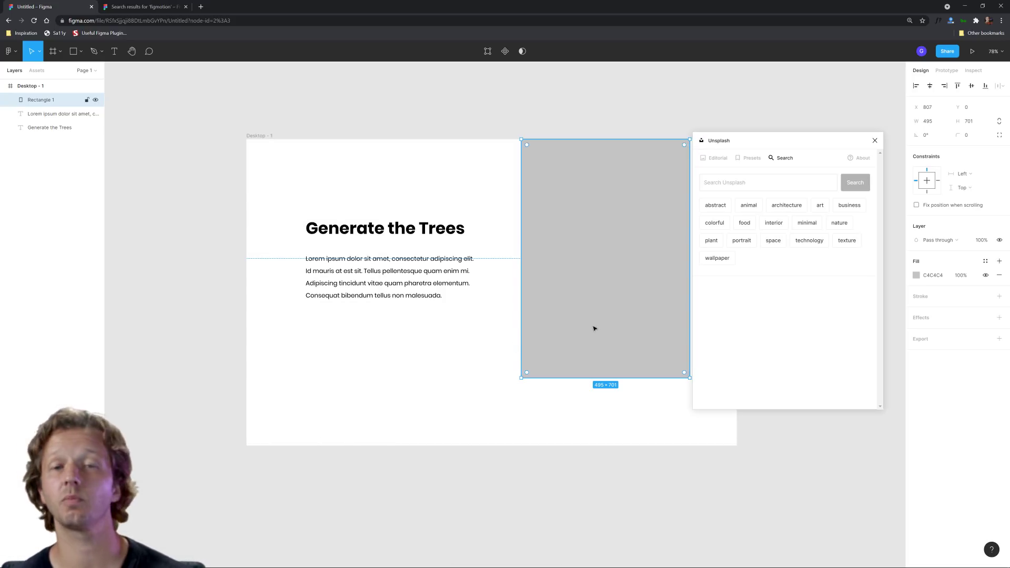
pyautogui.click(755, 181)
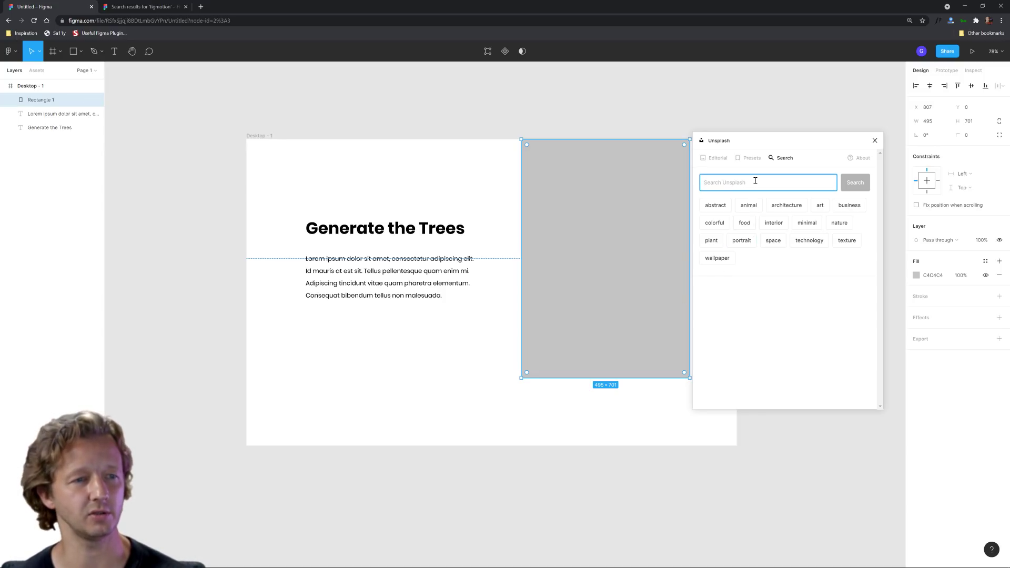
pyautogui.write('tree')
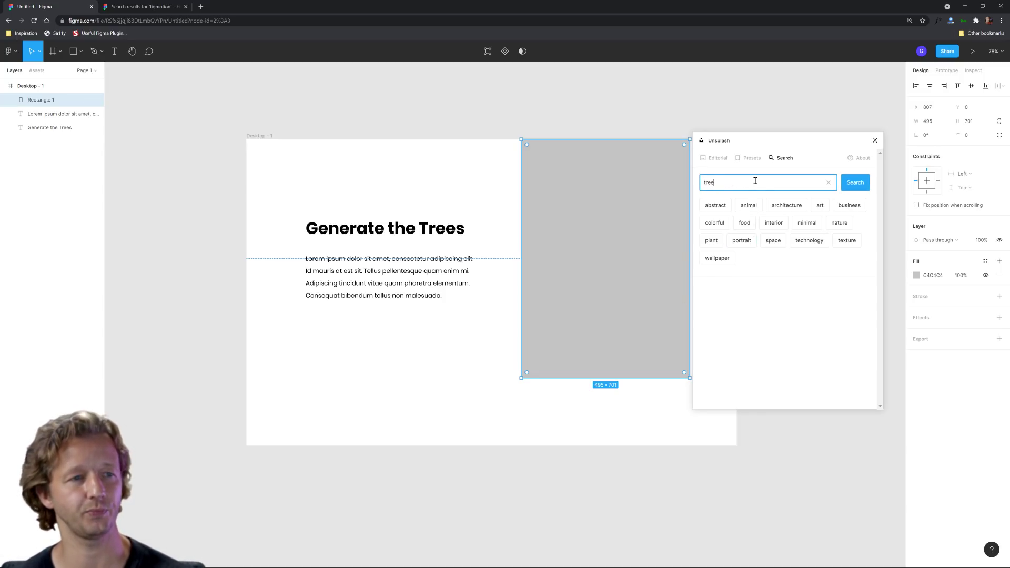
pyautogui.write('s')
pyautogui.click(854, 188)
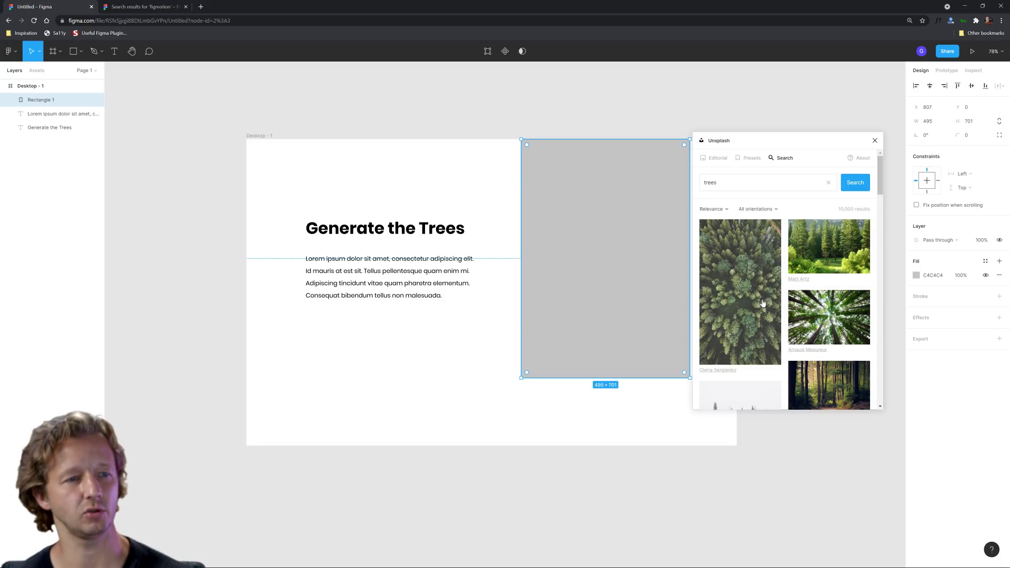
pyautogui.scroll(-3, 774, 324)
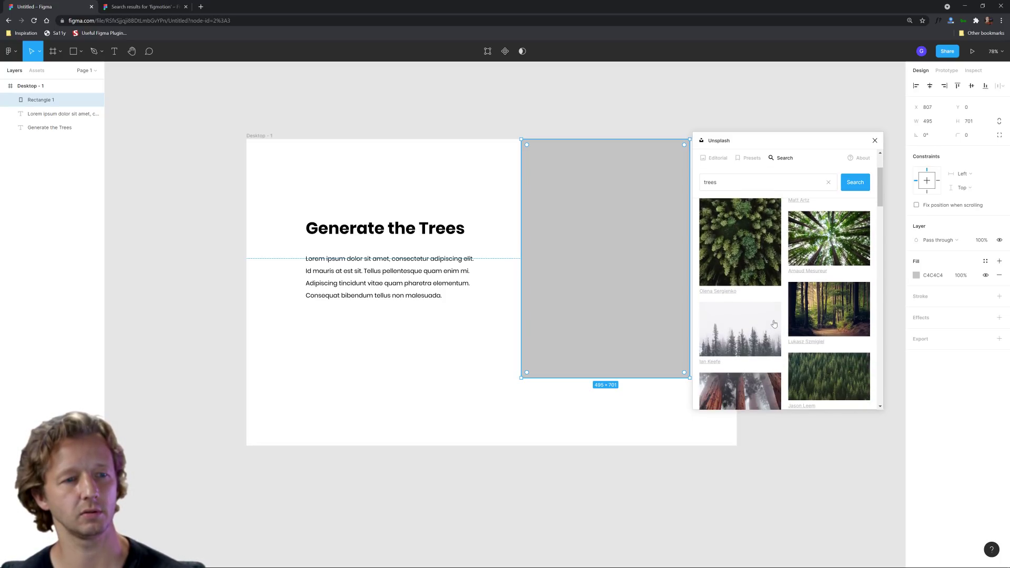
pyautogui.click(818, 318)
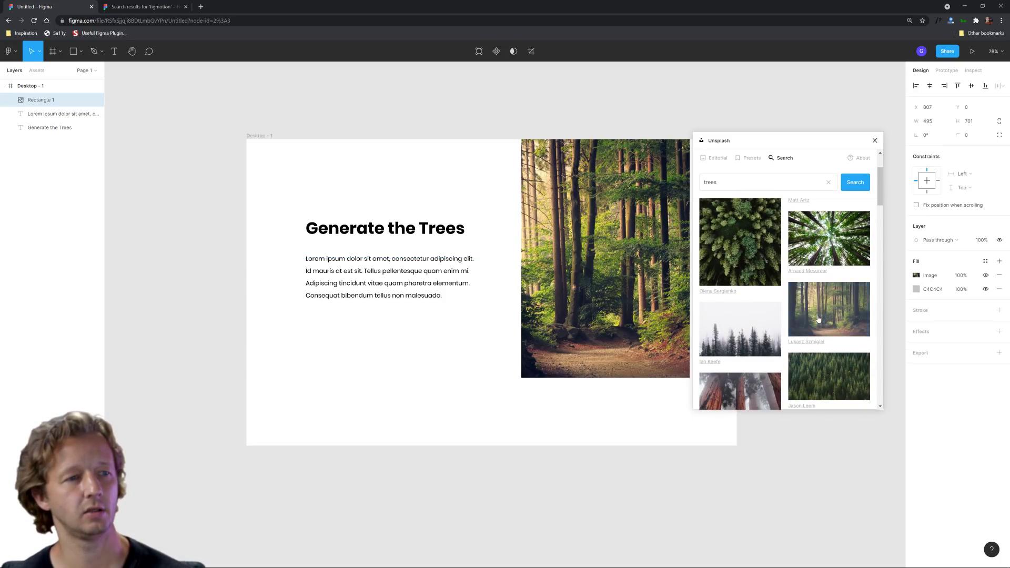
pyautogui.click(874, 141)
# Step: Readjust the texts' position and stretch the forest image taller to 751
pyautogui.click(795, 302)
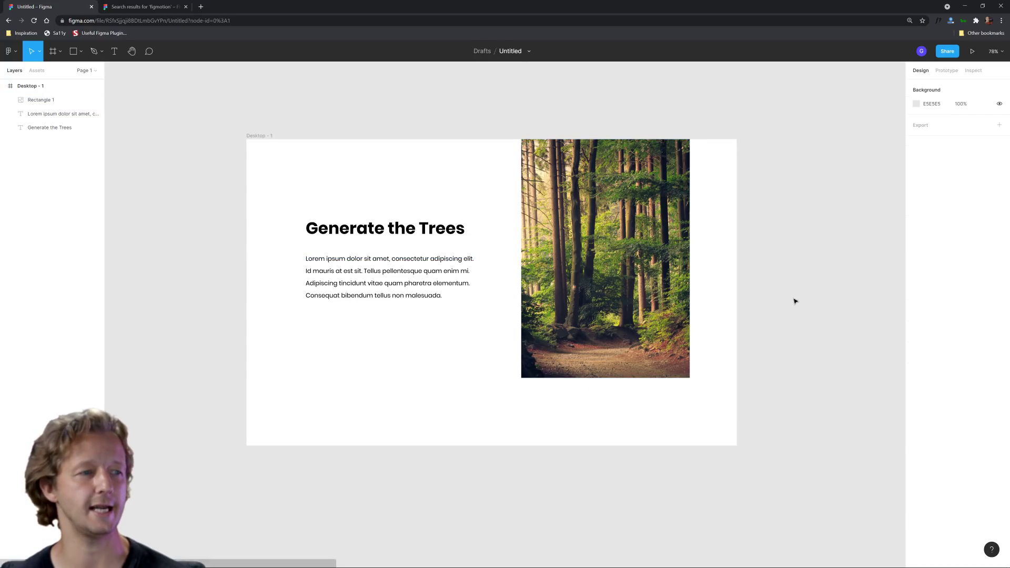
pyautogui.moveTo(390, 192); pyautogui.dragTo(415, 284)
pyautogui.click(445, 354)
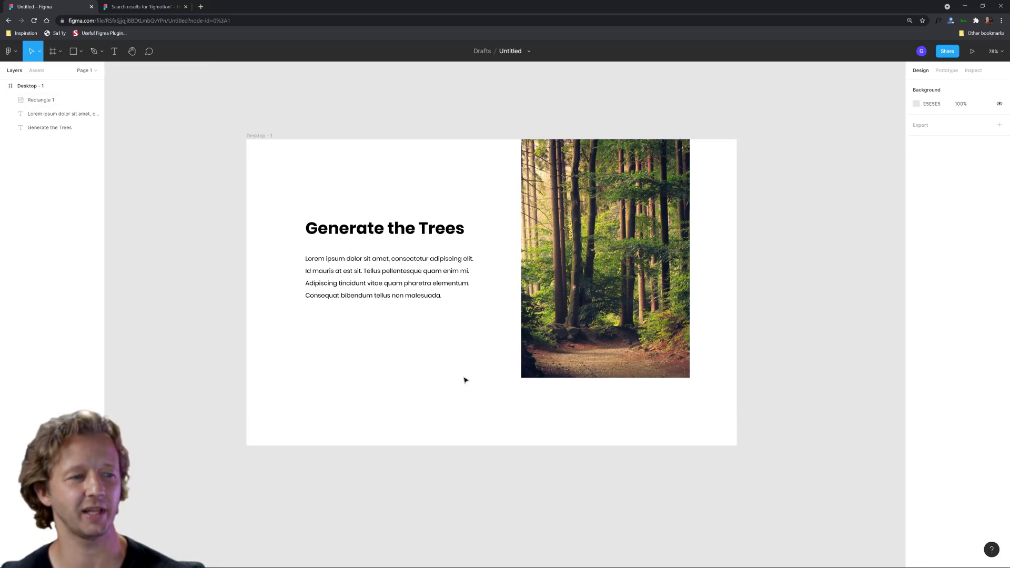
pyautogui.click(573, 352)
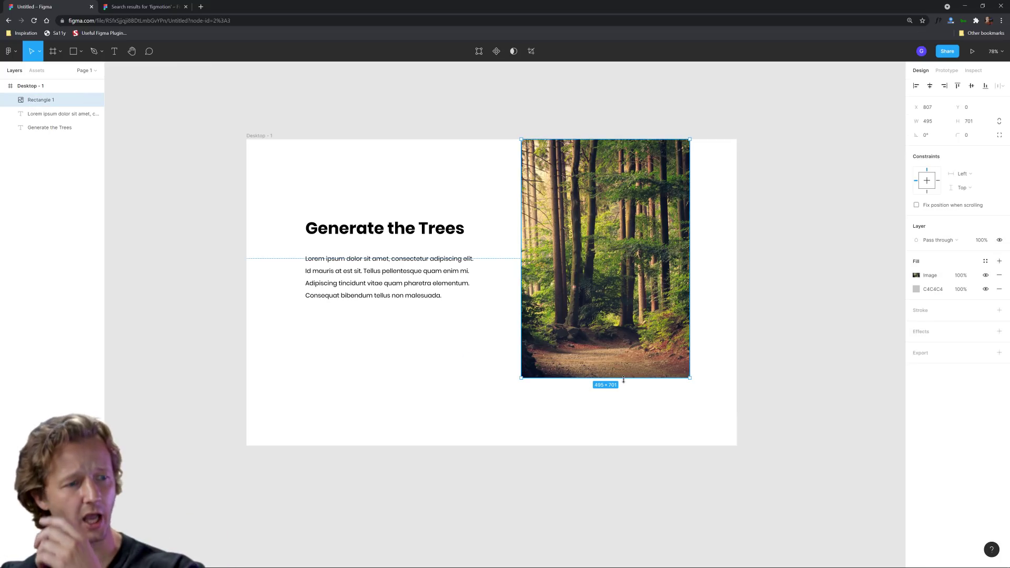
pyautogui.moveTo(624, 379); pyautogui.dragTo(620, 395)
pyautogui.click(747, 333)
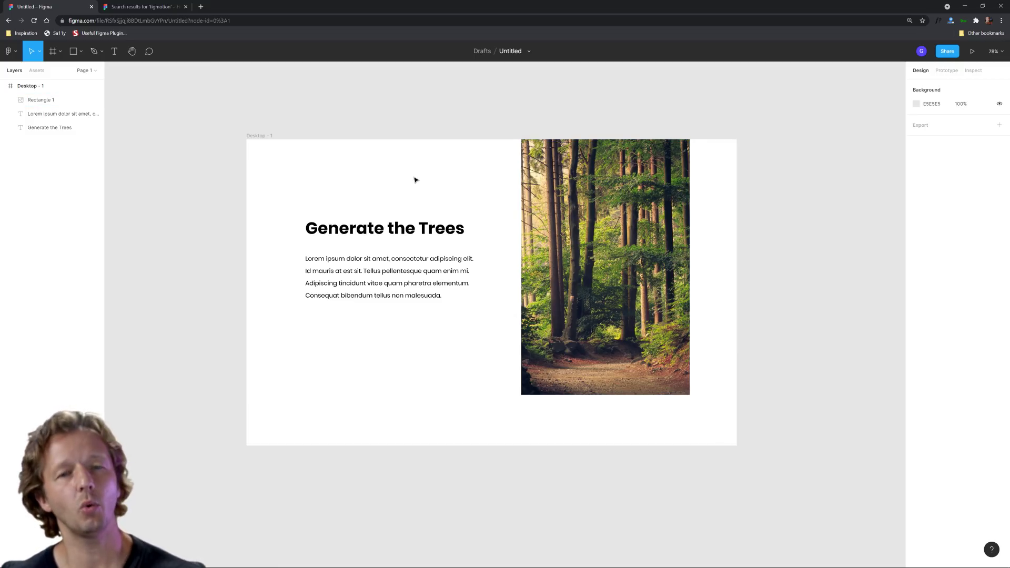
# Step: Launch Figmotion on the Desktop - 1 frame and move its window off the heading
pyautogui.click(265, 136)
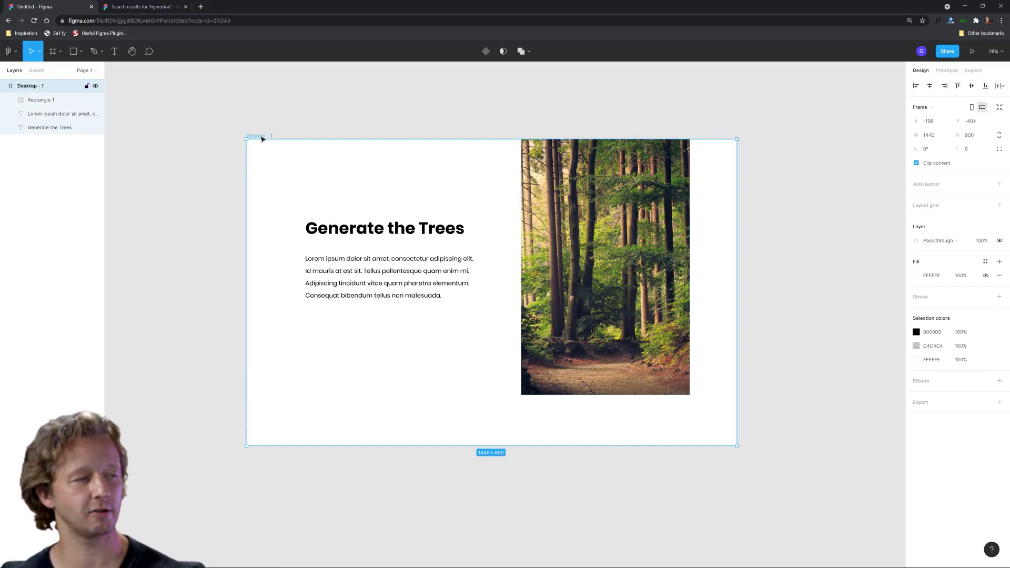
pyautogui.rightClick(226, 163)
pyautogui.moveTo(243, 195)
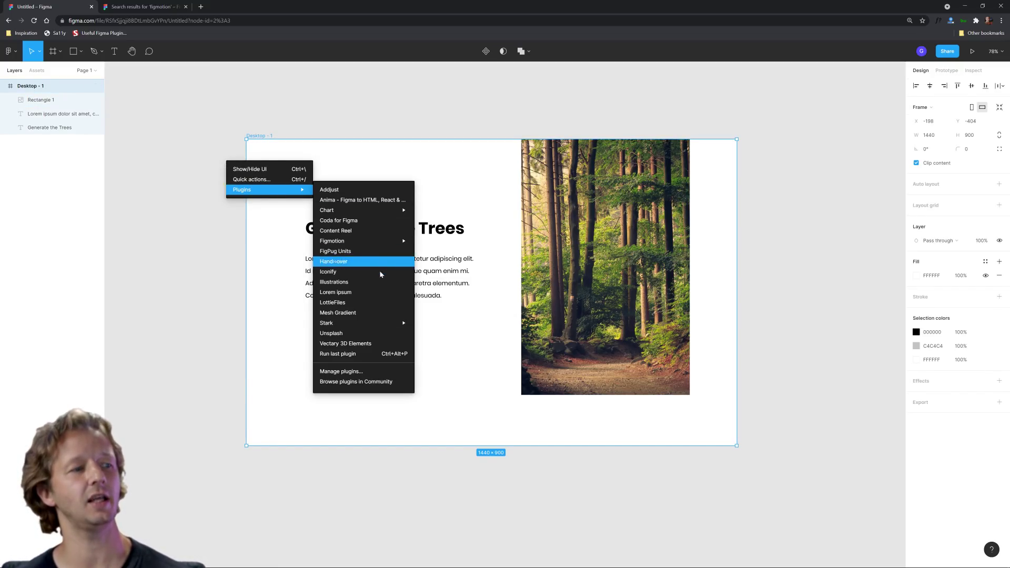
pyautogui.moveTo(368, 241)
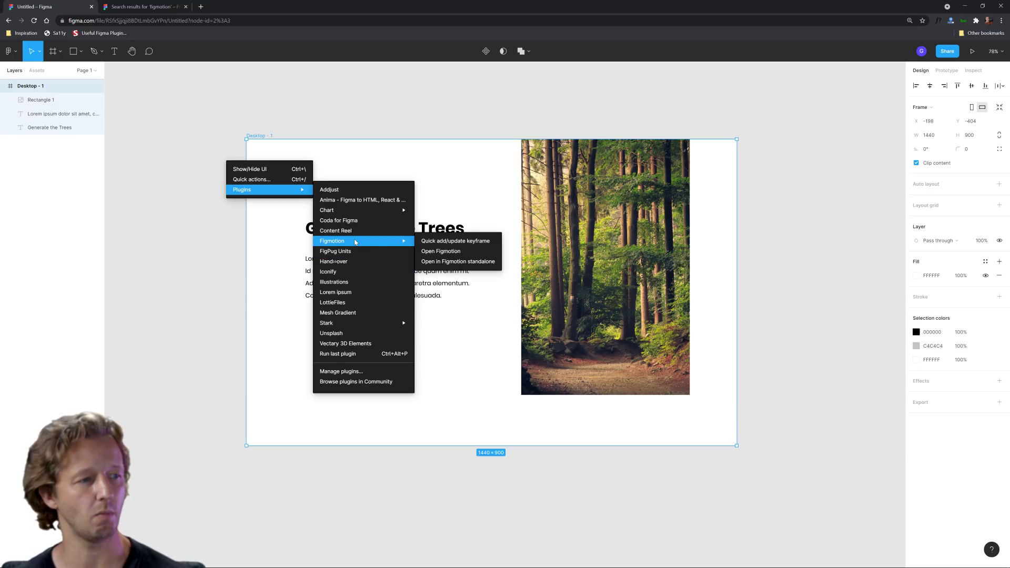
pyautogui.click(450, 255)
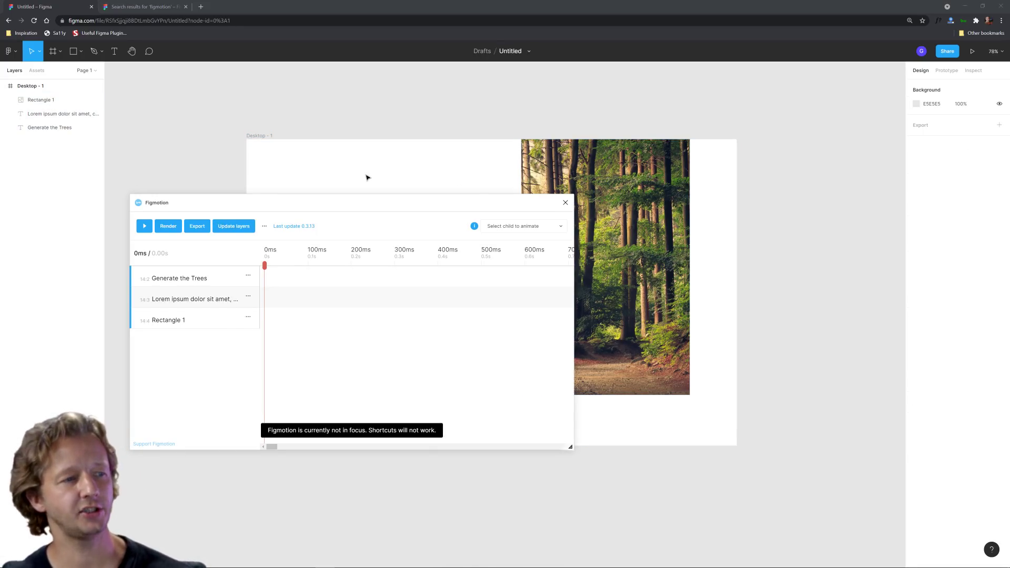
pyautogui.moveTo(394, 202); pyautogui.dragTo(584, 258)
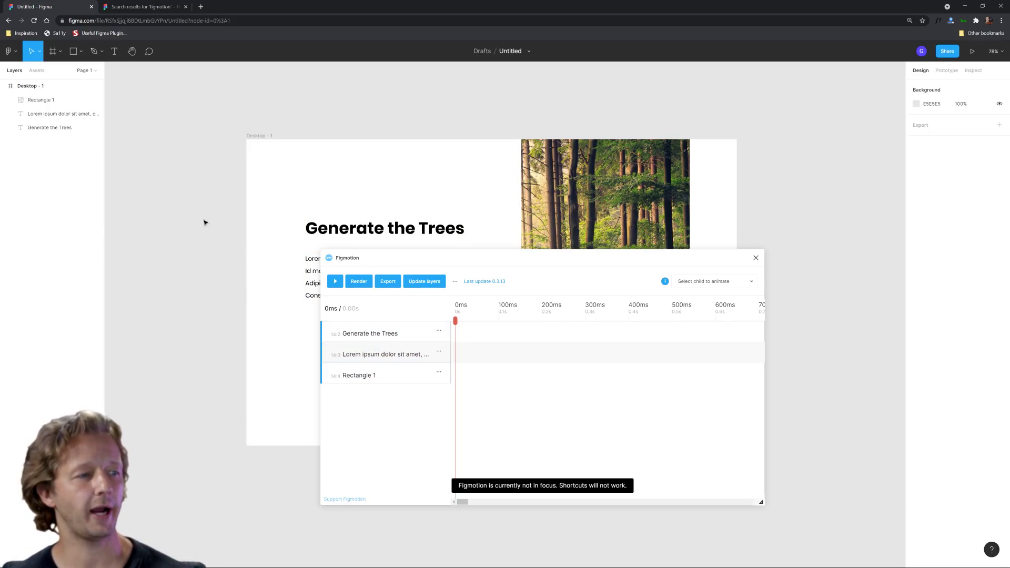
# Step: Duplicate the lorem ipsum paragraph below the original, shifting the Figmotion window around it
pyautogui.moveTo(394, 257); pyautogui.dragTo(706, 429)
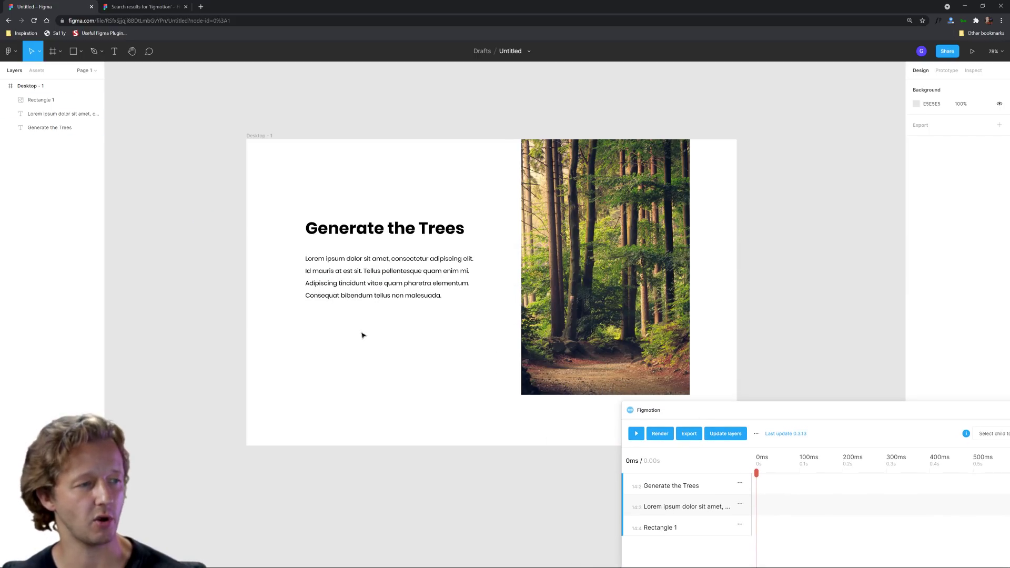
pyautogui.click(344, 283)
pyautogui.hotkey('ctrl', 'd')
pyautogui.moveTo(329, 279); pyautogui.dragTo(389, 353)
pyautogui.click(143, 305)
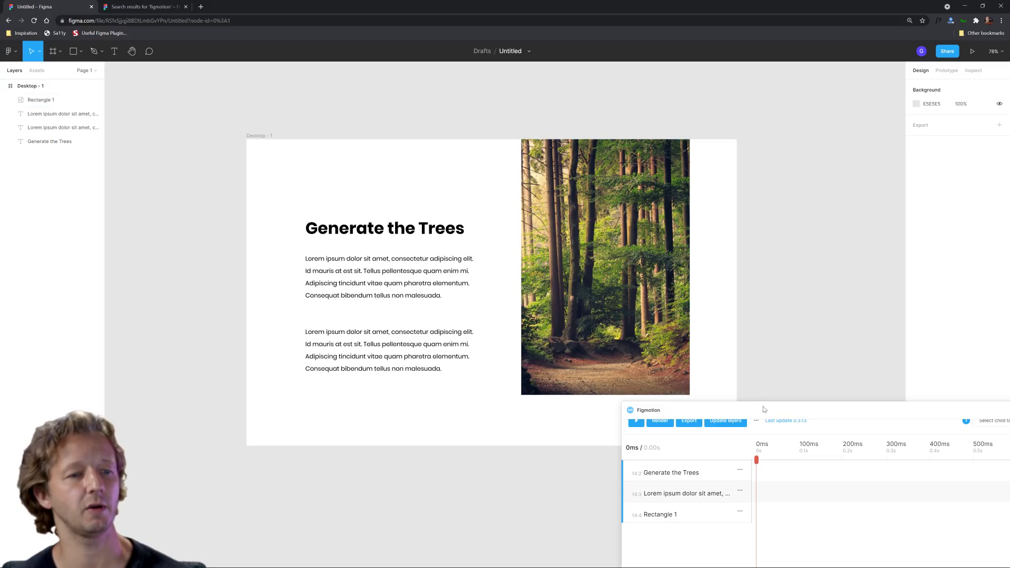
pyautogui.moveTo(765, 410); pyautogui.dragTo(519, 169)
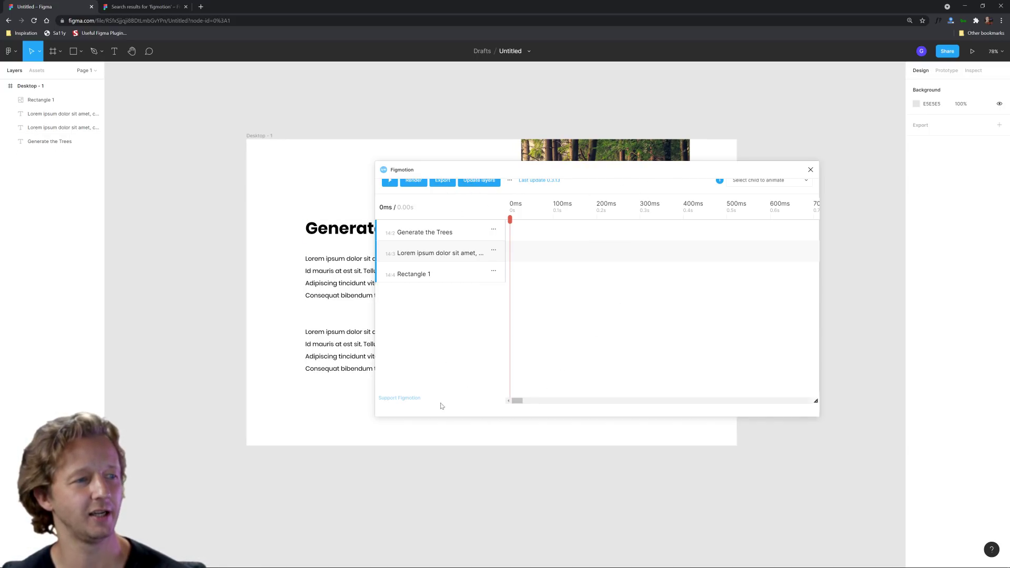
# Step: Delete the duplicate paragraph and refresh Figmotion's layer list
pyautogui.click(476, 180)
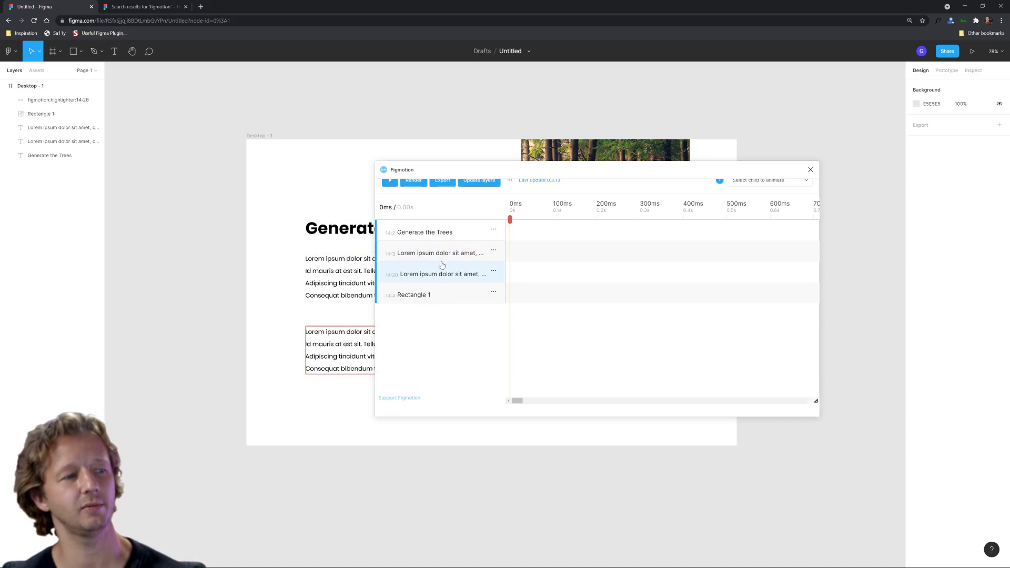
pyautogui.click(348, 354)
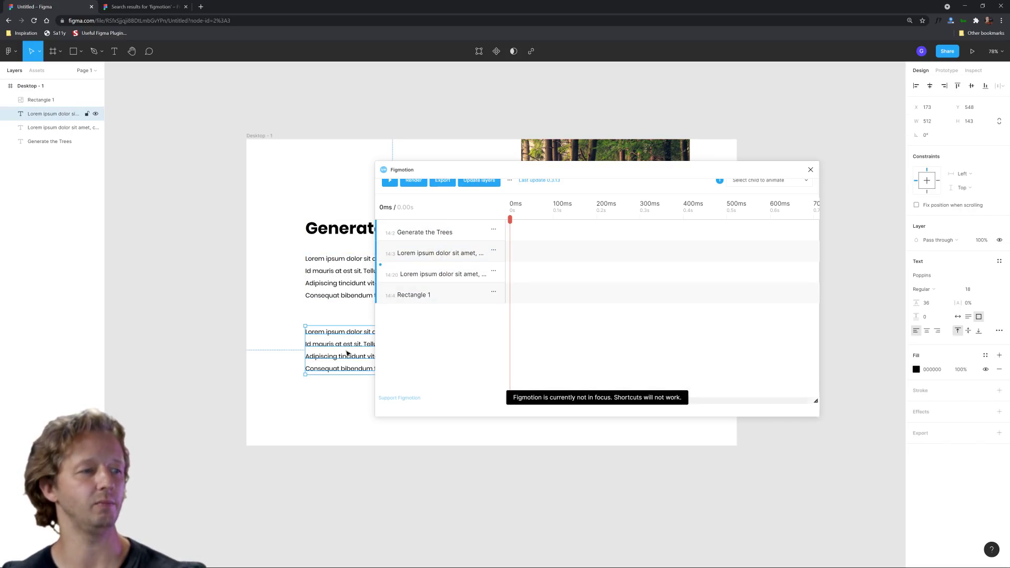
pyautogui.press('Delete')
pyautogui.click(496, 183)
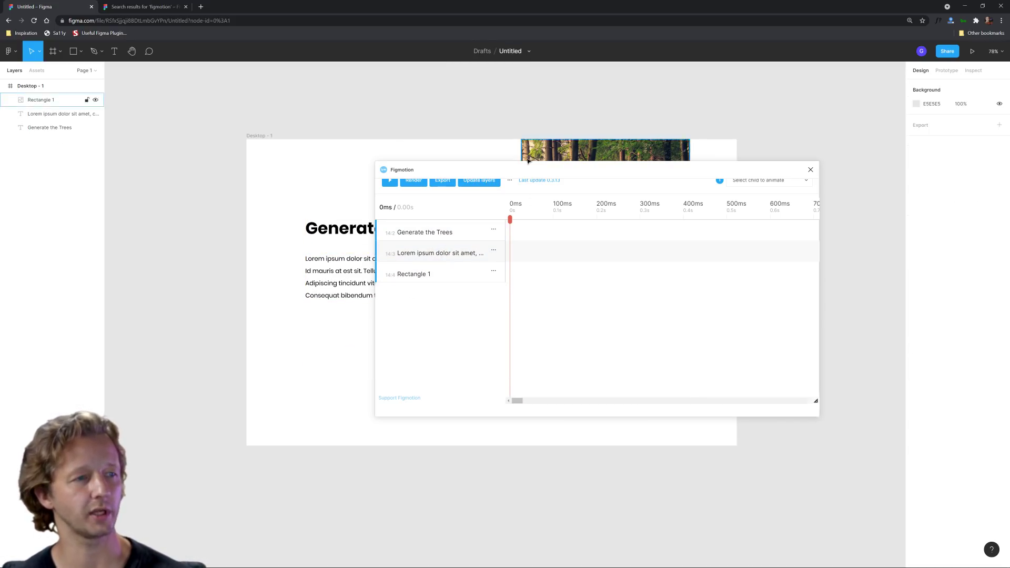
pyautogui.moveTo(534, 169); pyautogui.dragTo(678, 264)
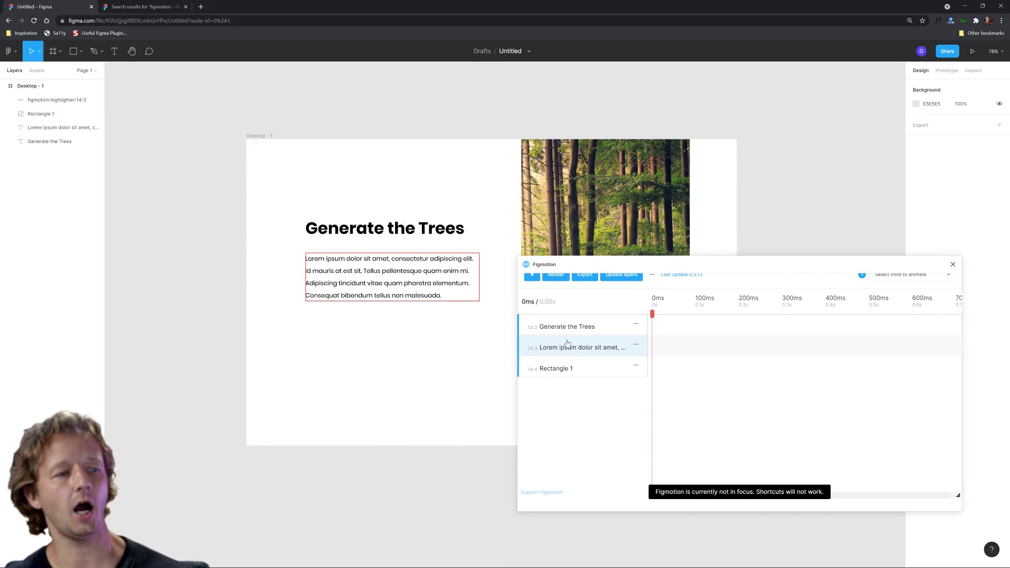
pyautogui.moveTo(822, 267); pyautogui.dragTo(611, 248)
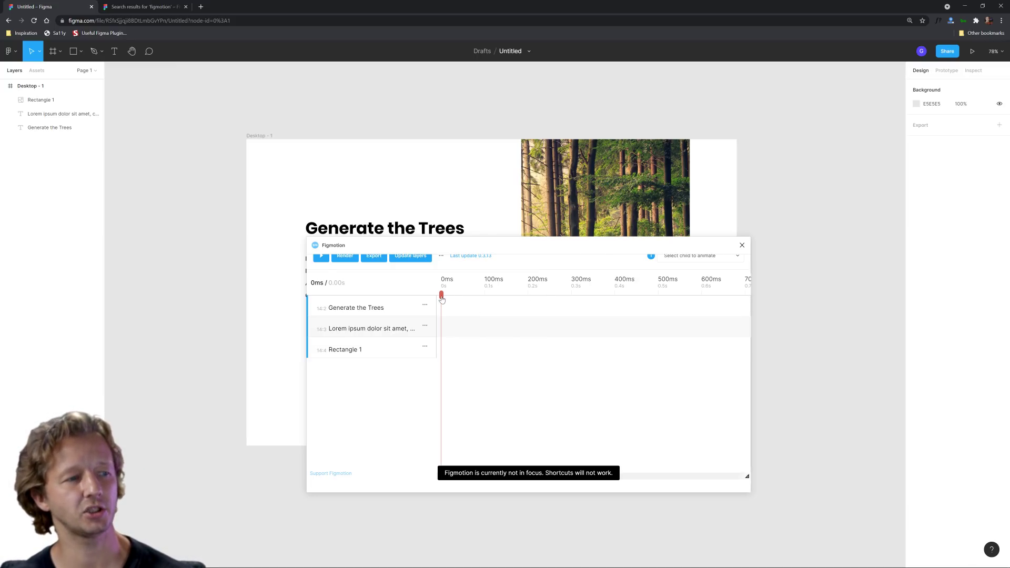
pyautogui.moveTo(442, 299); pyautogui.dragTo(389, 308)
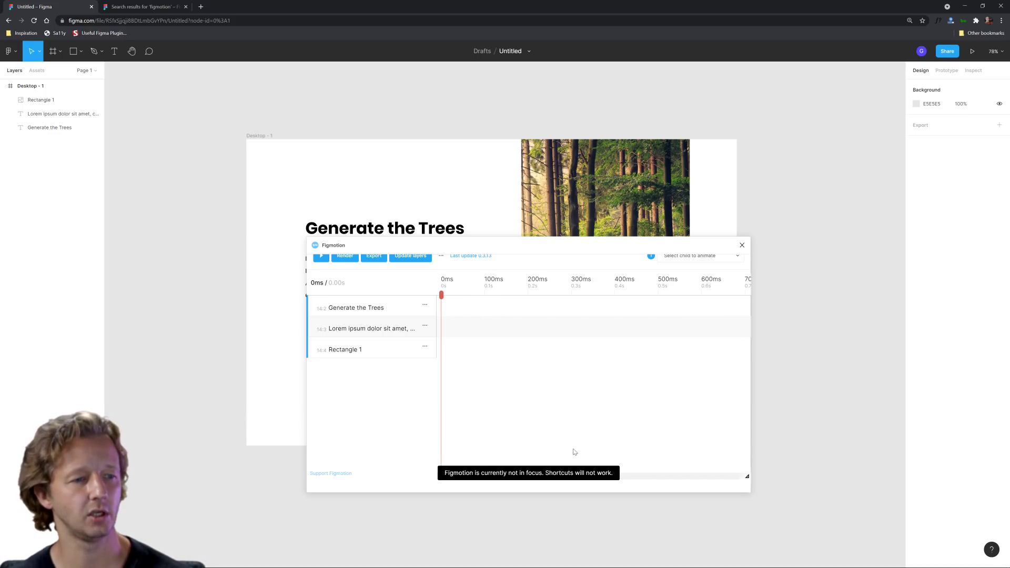
pyautogui.moveTo(451, 480)
pyautogui.mouseDown()
pyautogui.moveTo(787, 467)
pyautogui.moveTo(447, 476)
pyautogui.mouseUp()
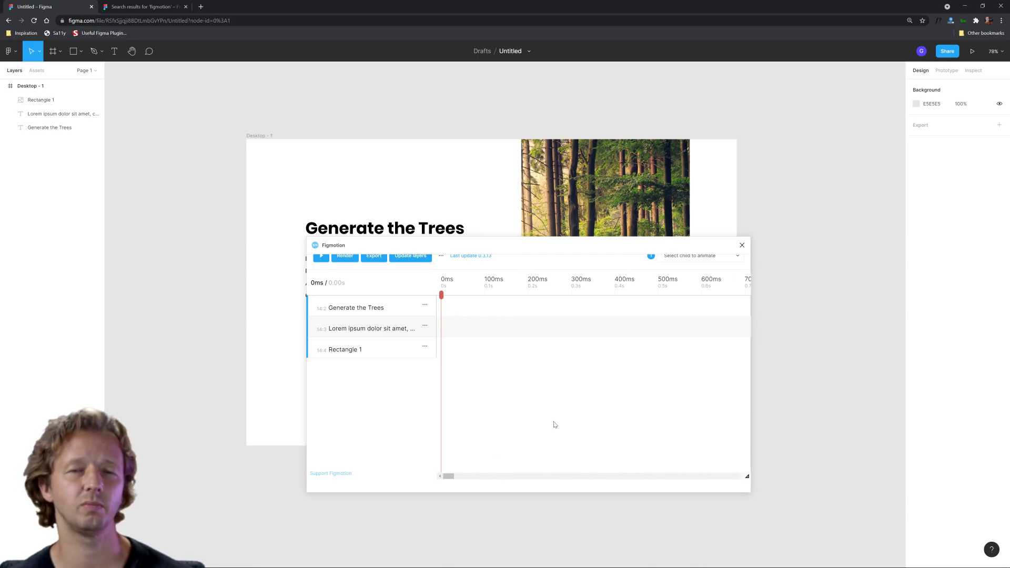
pyautogui.moveTo(457, 250); pyautogui.dragTo(577, 255)
pyautogui.click(479, 314)
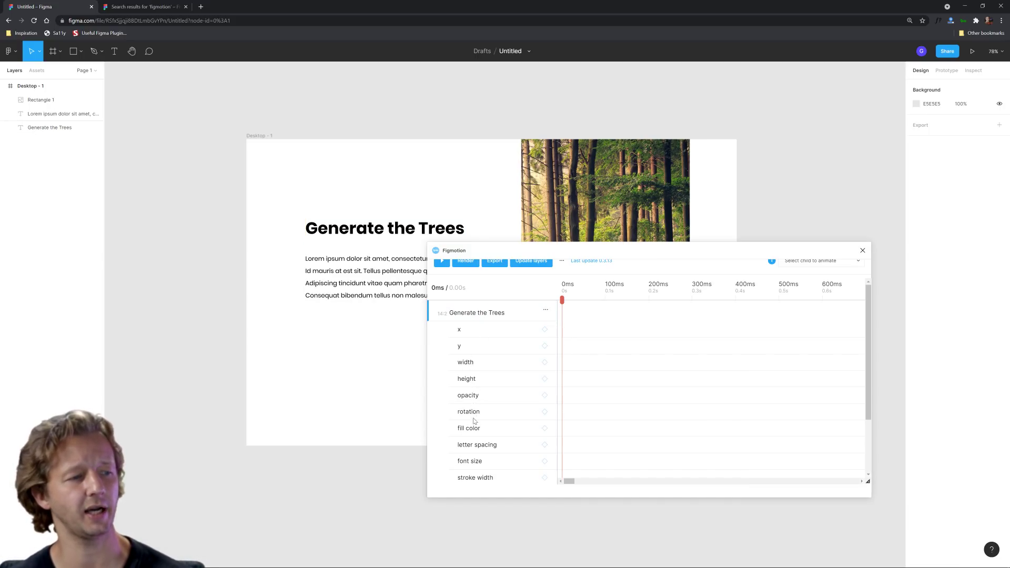
pyautogui.scroll(-2, 479, 450)
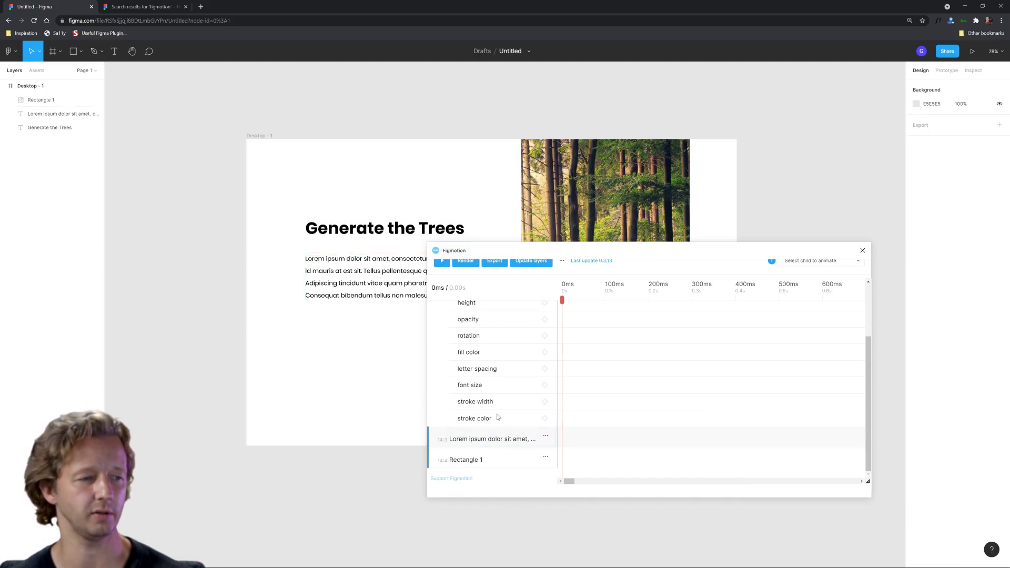
pyautogui.scroll(2, 496, 412)
pyautogui.scroll(-2, 498, 413)
pyautogui.scroll(2, 497, 414)
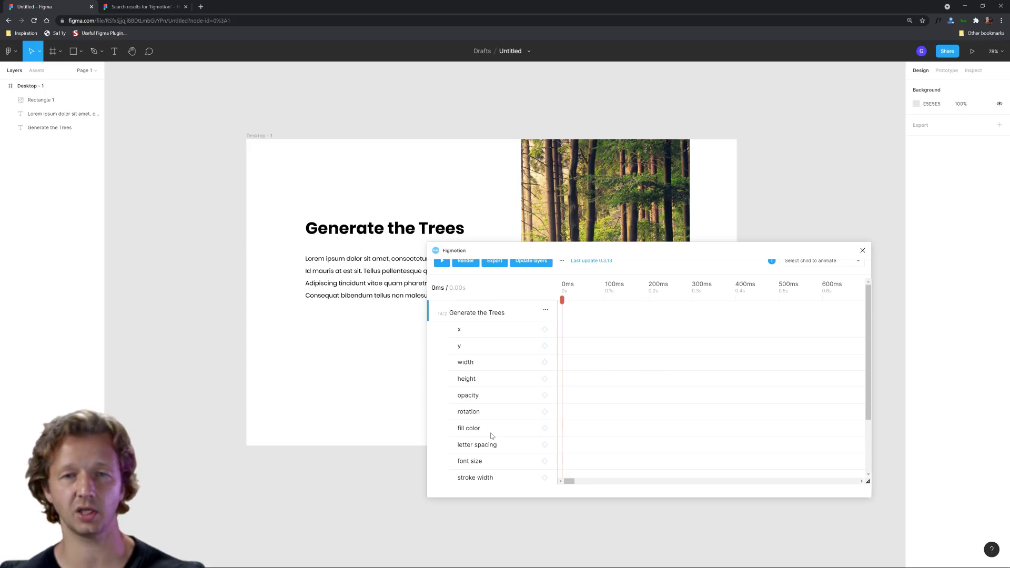
pyautogui.click(479, 315)
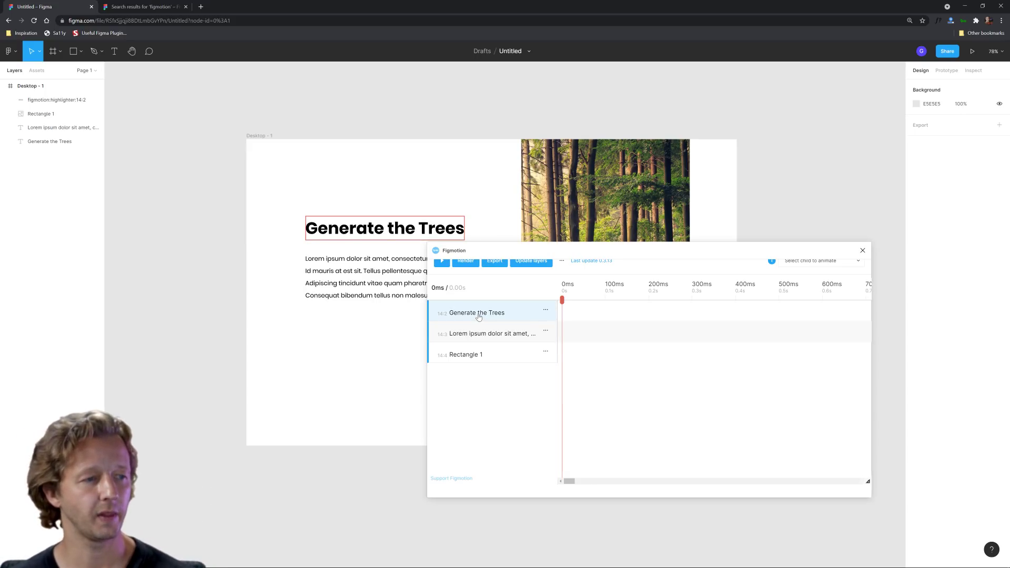
pyautogui.moveTo(516, 252)
pyautogui.mouseDown()
pyautogui.moveTo(461, 333)
pyautogui.moveTo(461, 360)
pyautogui.moveTo(496, 370)
pyautogui.moveTo(496, 310)
pyautogui.moveTo(495, 334)
pyautogui.mouseUp()
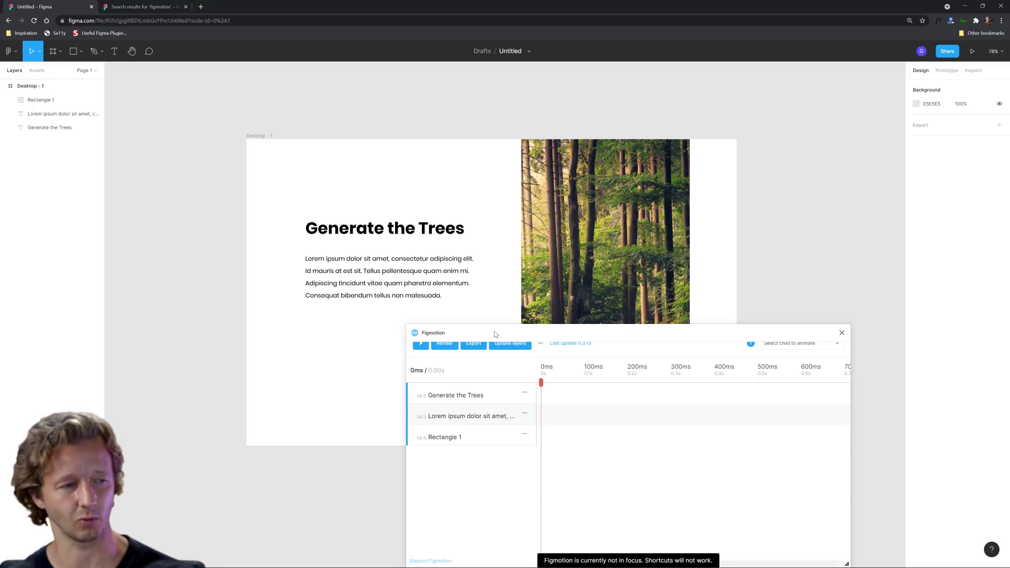
# Step: Park the Figmotion window at the bottom left, then select and deselect the heading, paragraph and image
pyautogui.moveTo(494, 334); pyautogui.dragTo(327, 435)
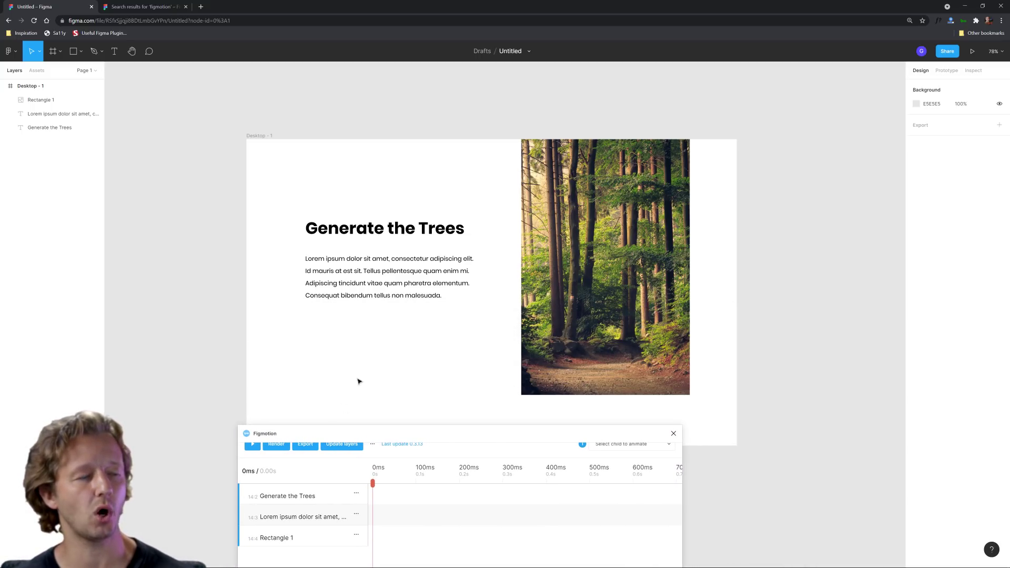
pyautogui.moveTo(373, 182); pyautogui.dragTo(523, 293)
pyautogui.click(754, 307)
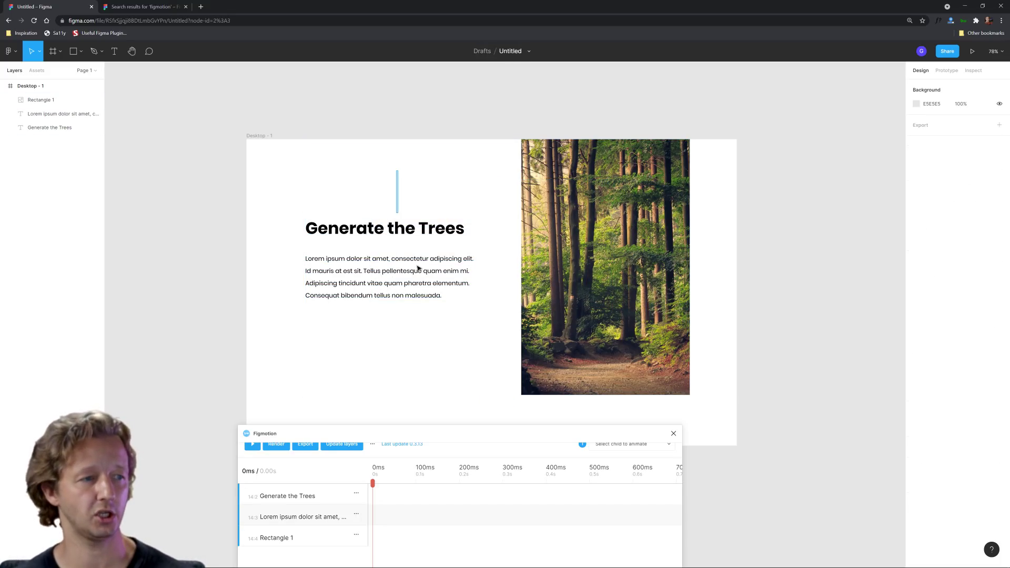
pyautogui.moveTo(398, 171); pyautogui.dragTo(603, 368)
pyautogui.moveTo(390, 277); pyautogui.dragTo(898, 322)
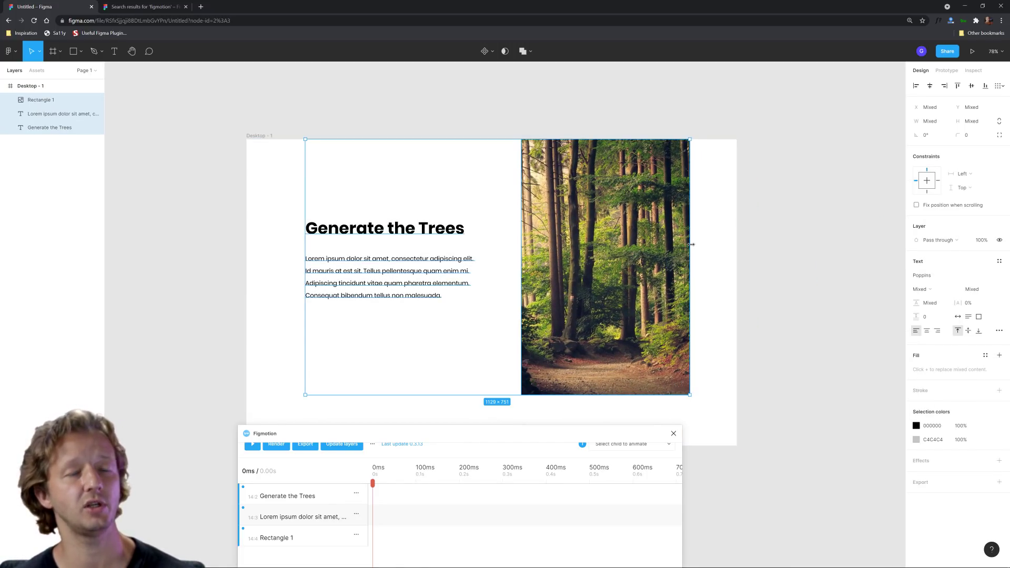
pyautogui.click(779, 287)
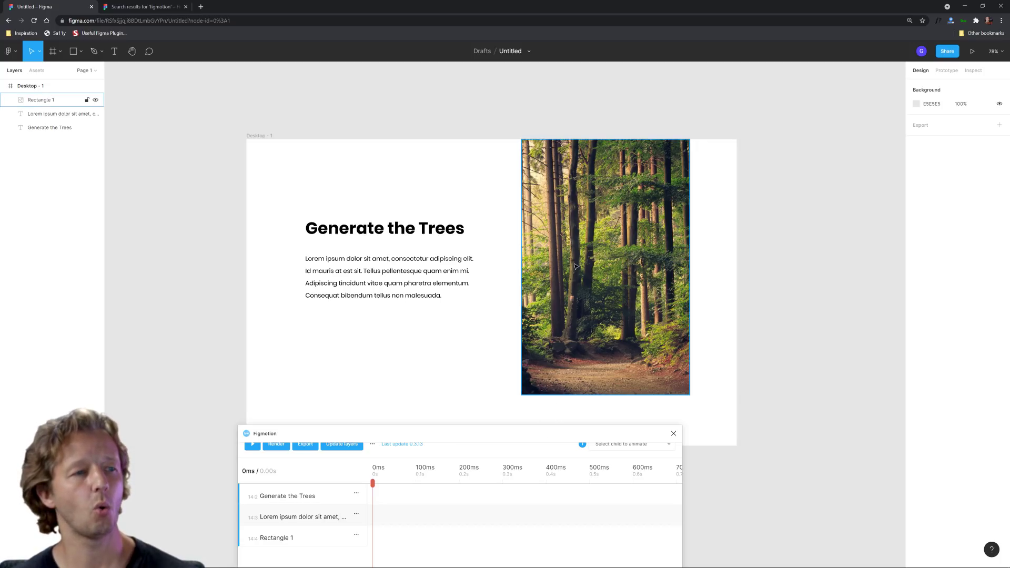
# Step: Expand Rectangle 1's properties in Figmotion and set the playhead to about 600ms
pyautogui.click(642, 200)
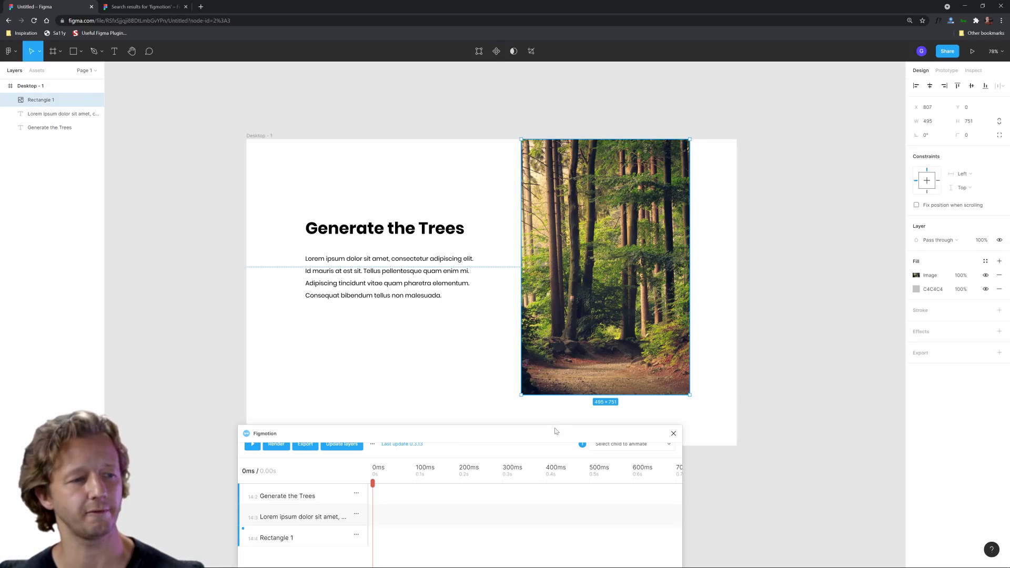
pyautogui.moveTo(555, 432)
pyautogui.mouseDown()
pyautogui.moveTo(515, 258)
pyautogui.moveTo(506, 258)
pyautogui.mouseUp()
pyautogui.click(236, 327)
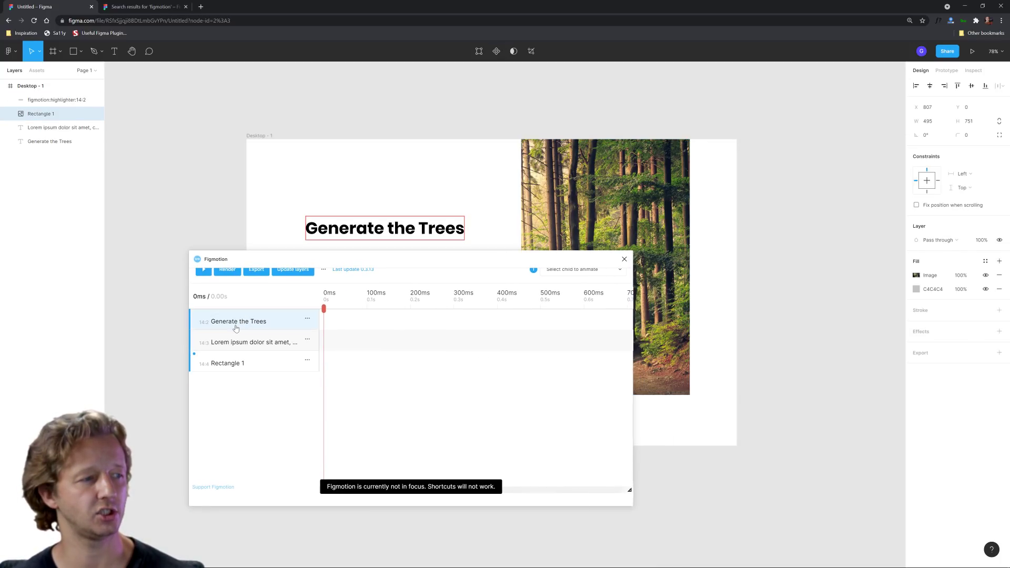
pyautogui.click(232, 365)
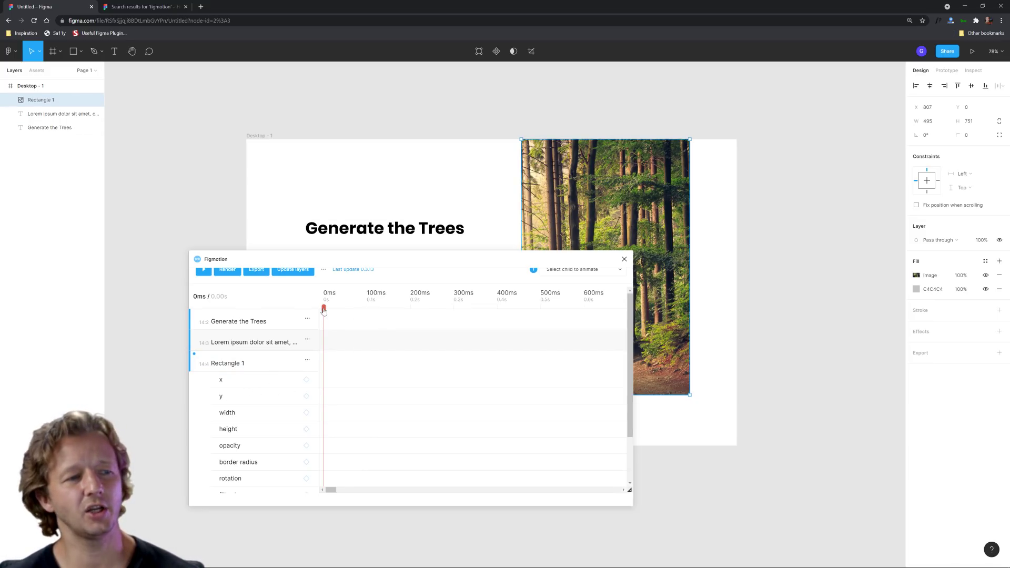
pyautogui.moveTo(323, 311); pyautogui.dragTo(584, 309)
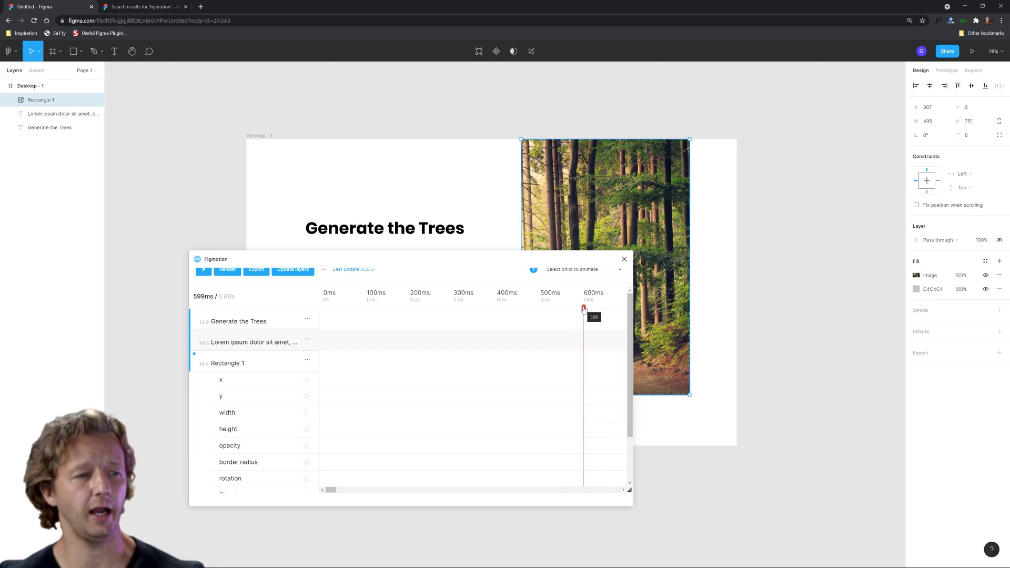
pyautogui.moveTo(584, 309)
pyautogui.mouseDown()
pyautogui.moveTo(613, 308)
pyautogui.moveTo(583, 307)
pyautogui.mouseUp()
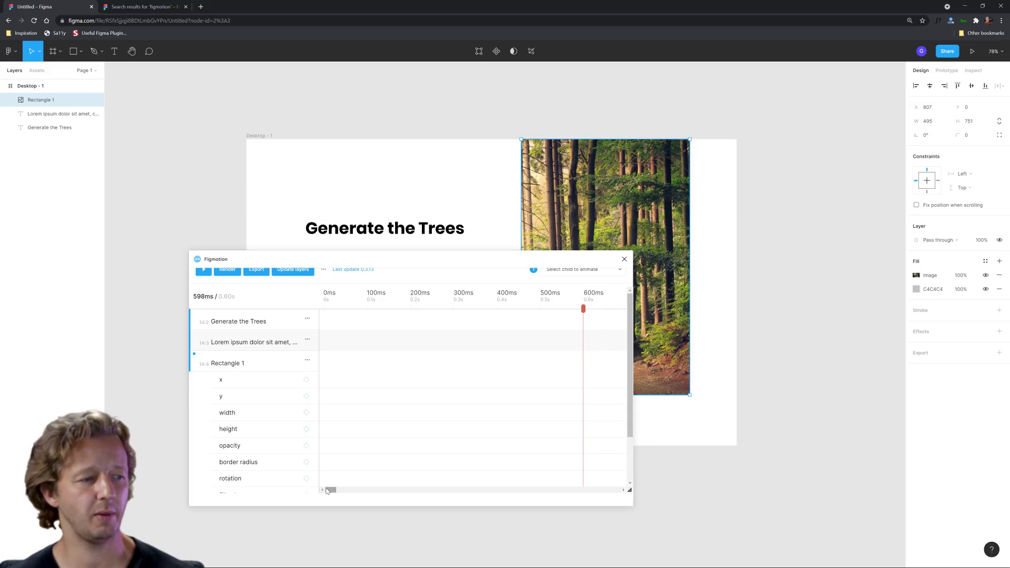
pyautogui.moveTo(331, 490); pyautogui.dragTo(334, 491)
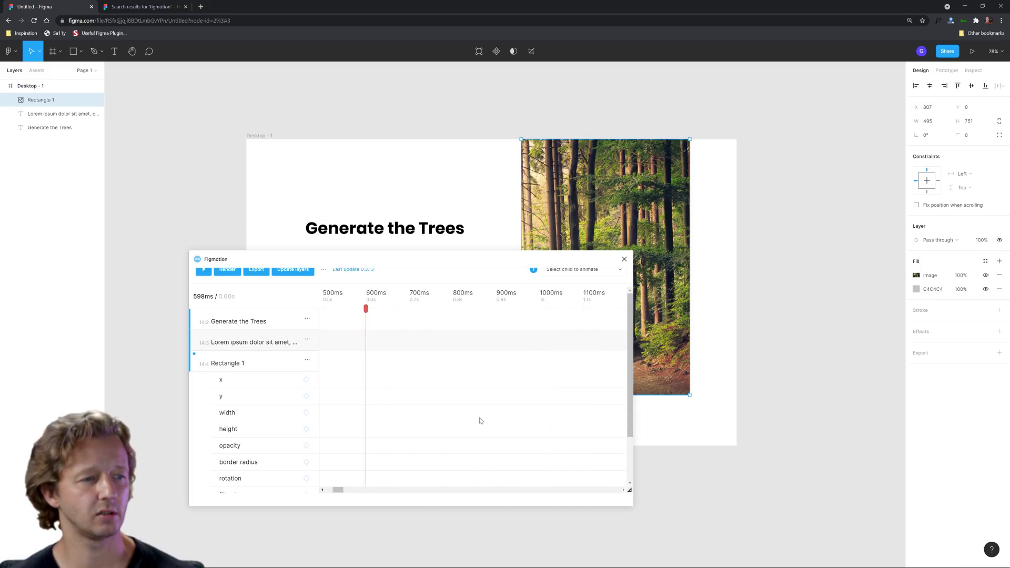
# Step: At 1000ms, add keyframes on Rectangle 1's y and height rows
pyautogui.click(541, 301)
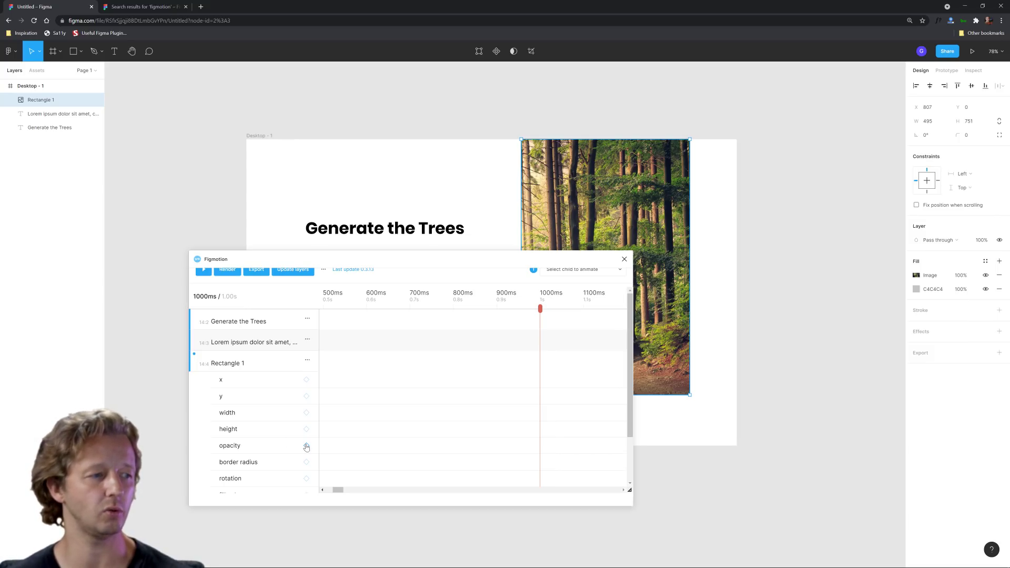
pyautogui.click(307, 398)
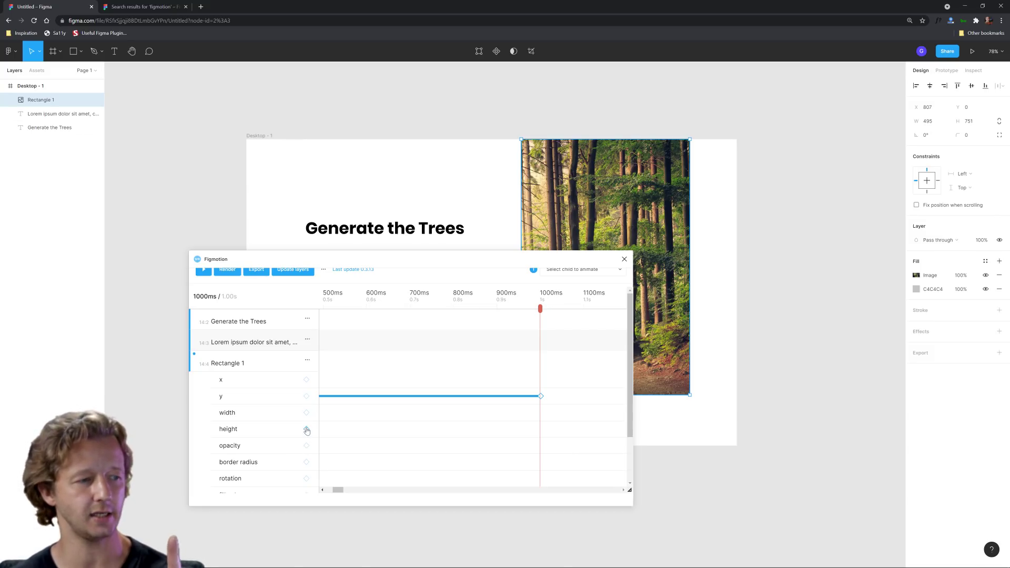
pyautogui.click(307, 429)
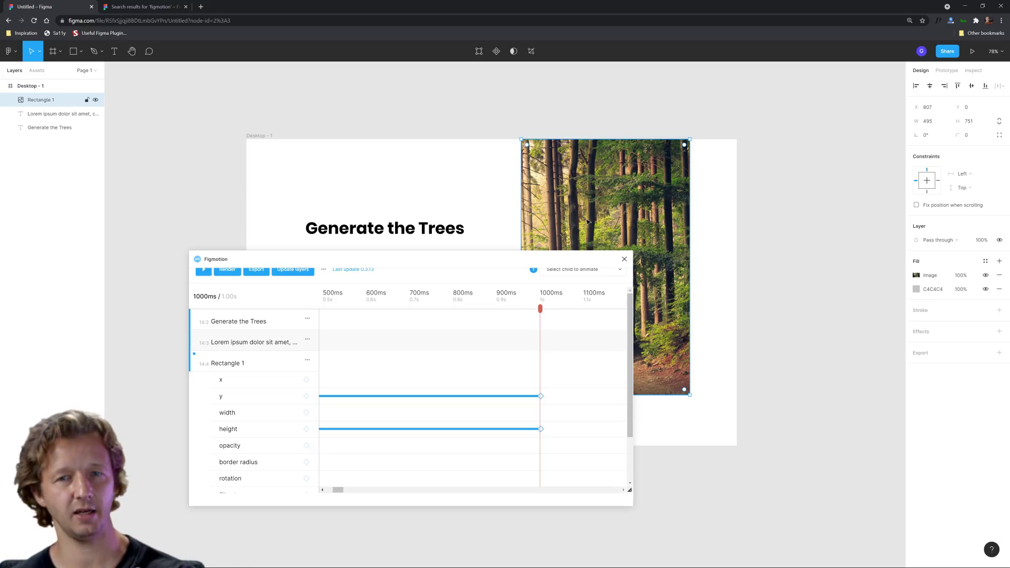
# Step: Set the tree image's 0ms y keyframe to -375.5
pyautogui.moveTo(338, 489); pyautogui.dragTo(329, 490)
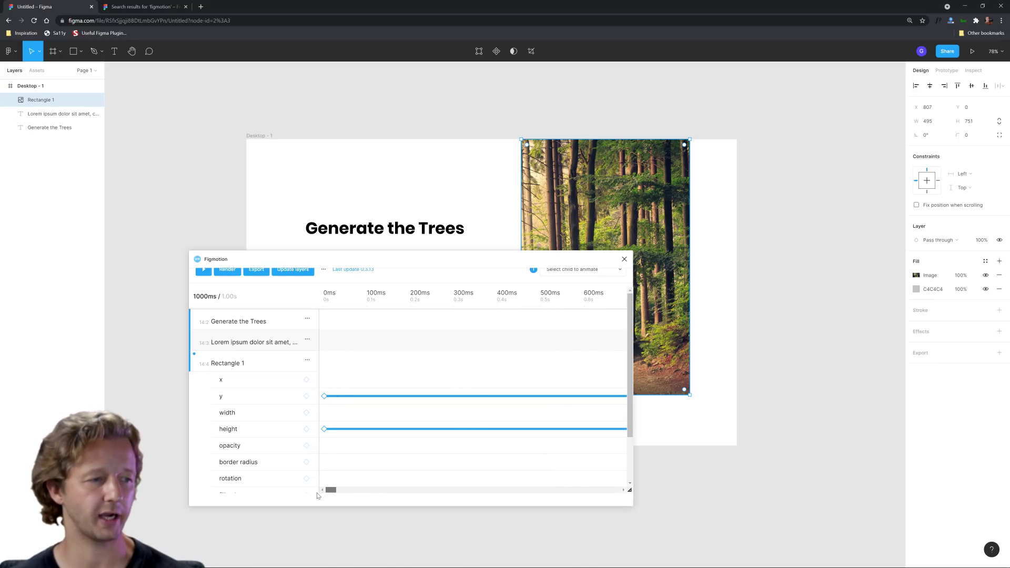
pyautogui.click(320, 304)
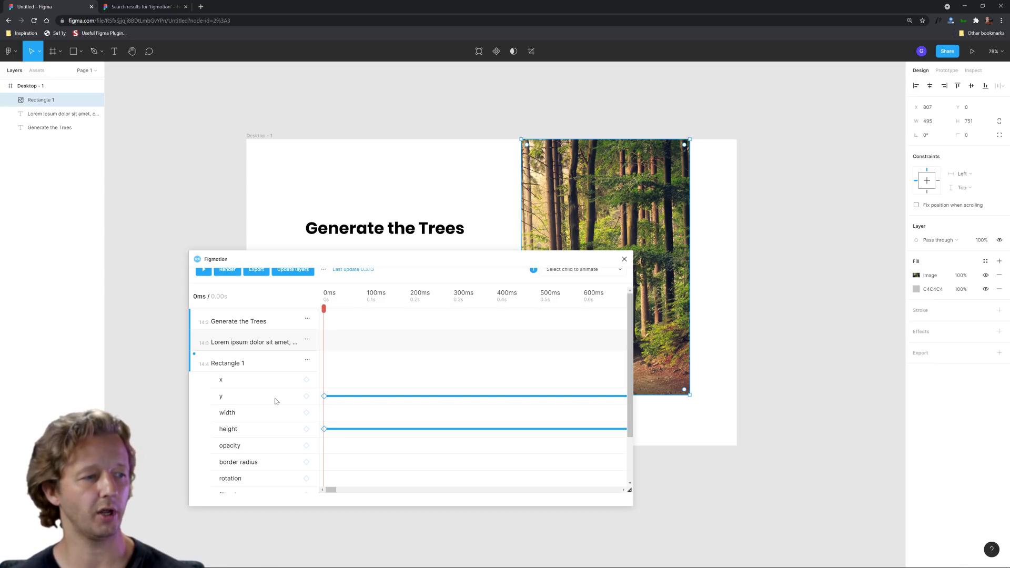
pyautogui.click(324, 396)
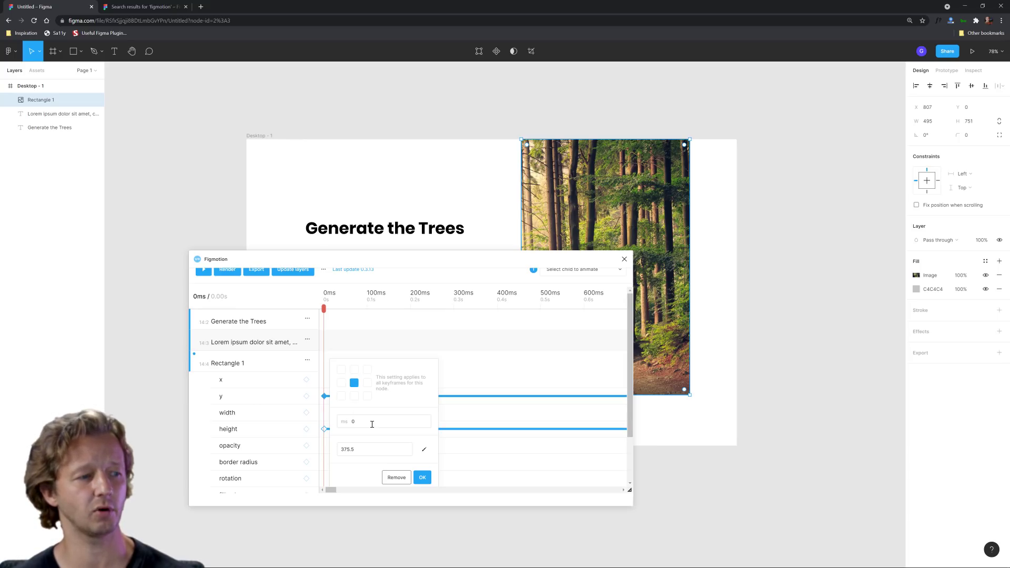
pyautogui.doubleClick(368, 451)
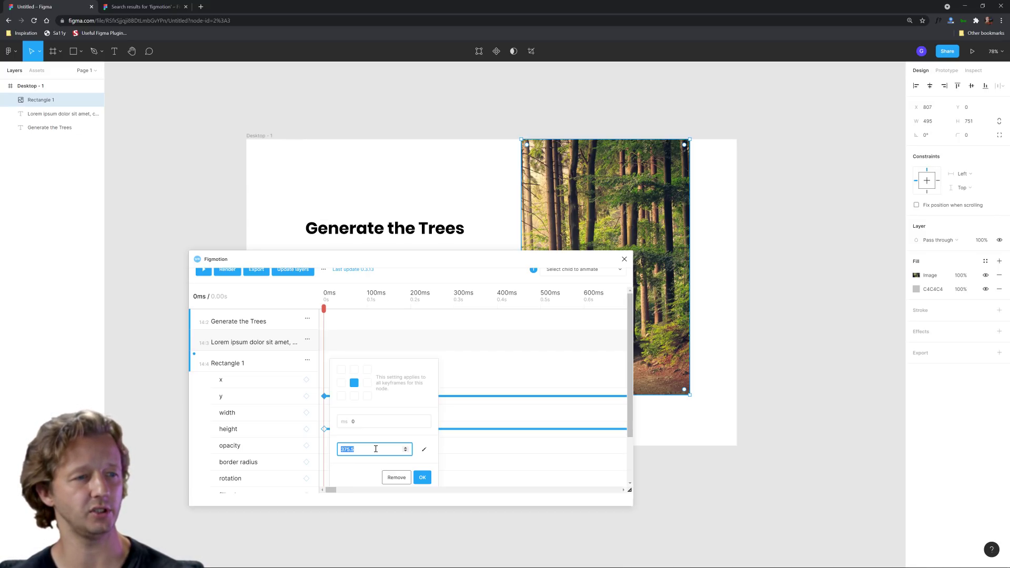
pyautogui.write('-375.5')
pyautogui.press('Return')
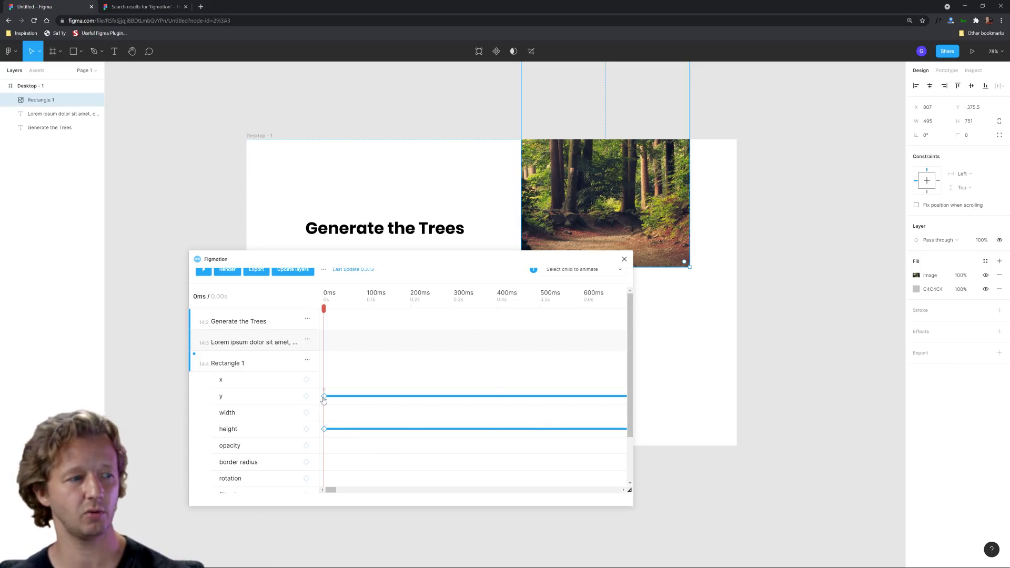
# Step: Set the 0ms height keyframe to 1 so the image starts as a 1 px sliver
pyautogui.click(325, 429)
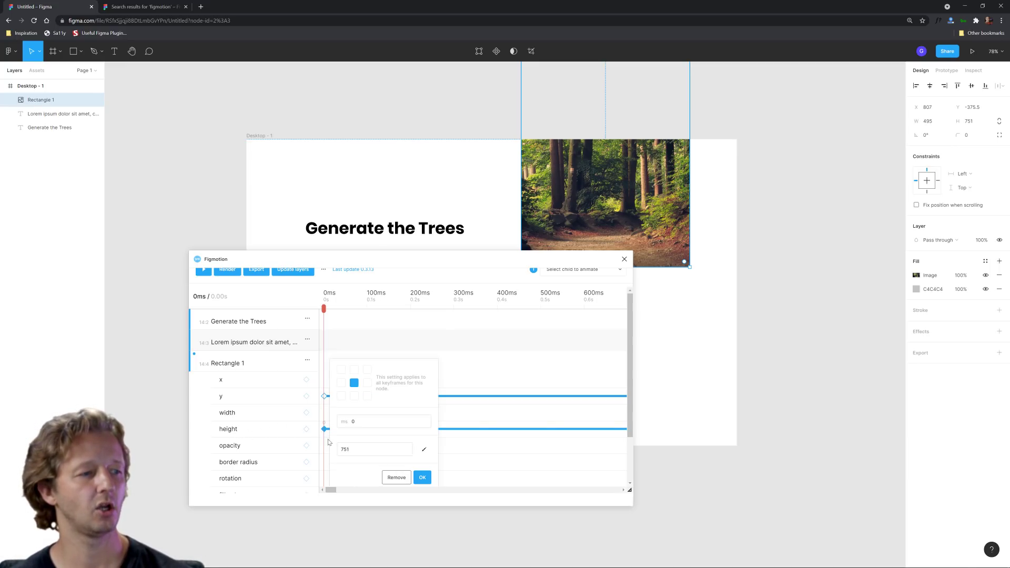
pyautogui.doubleClick(358, 450)
pyautogui.press('Return')
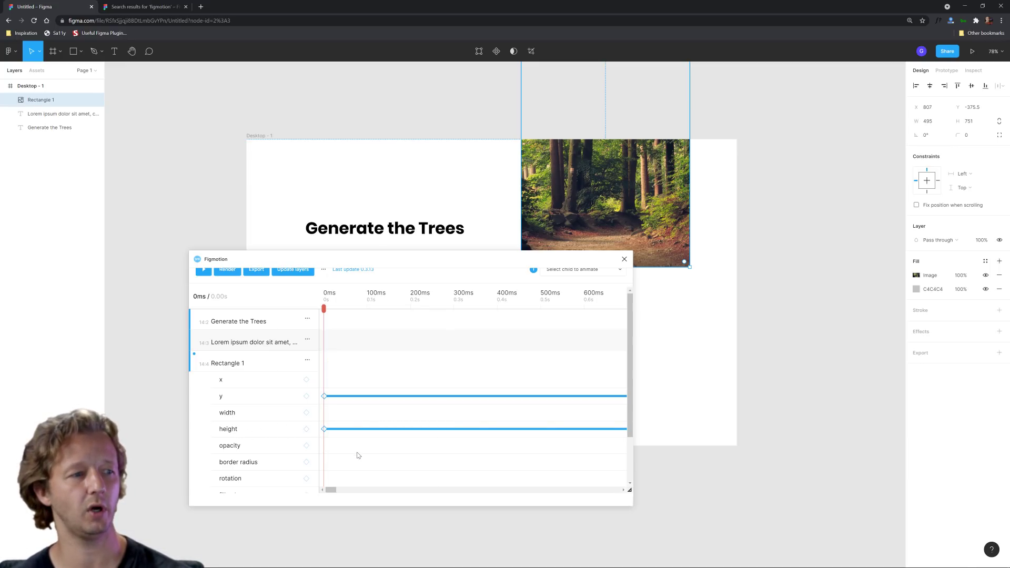
pyautogui.click(324, 429)
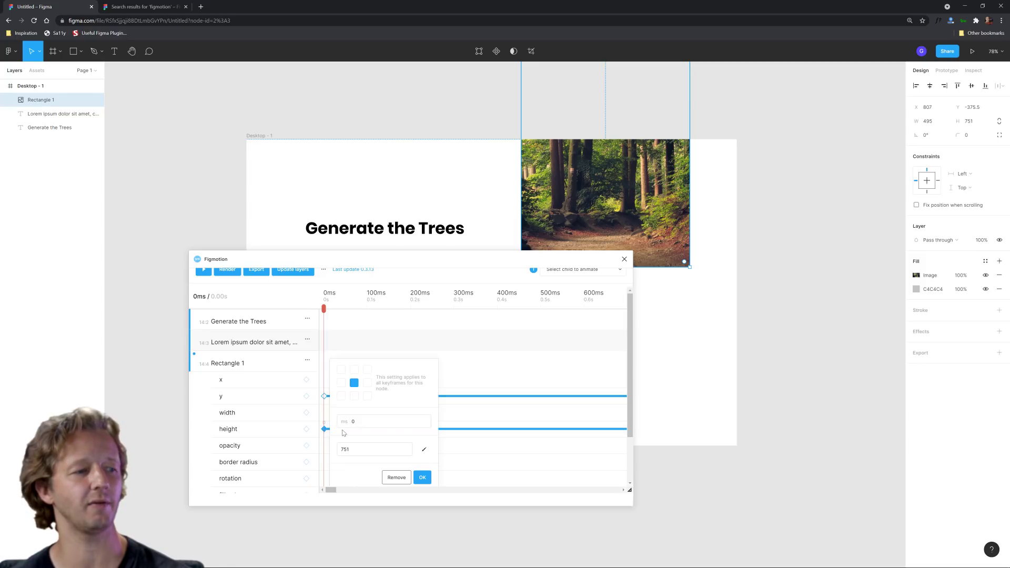
pyautogui.doubleClick(363, 448)
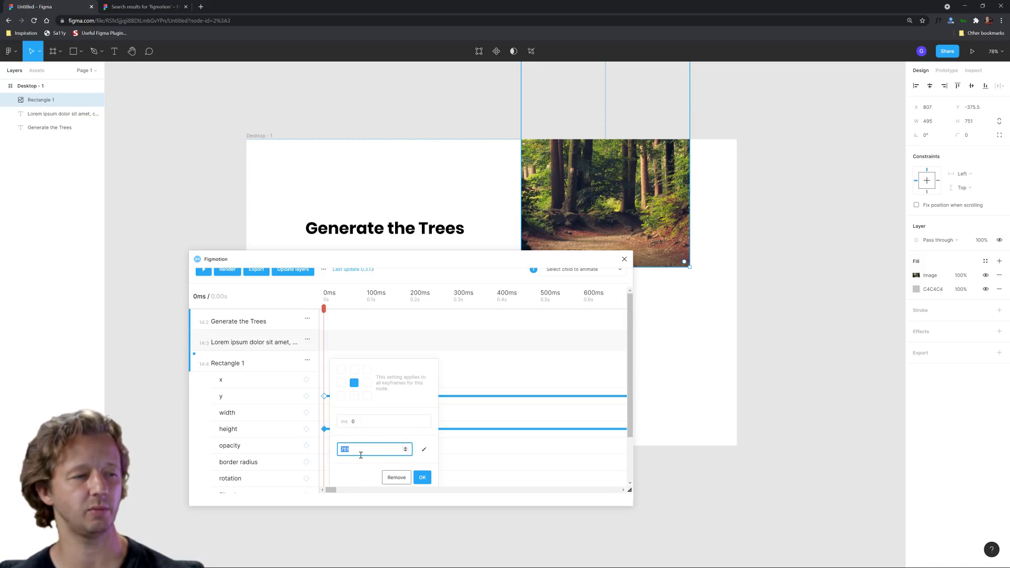
pyautogui.write('1')
pyautogui.click(422, 478)
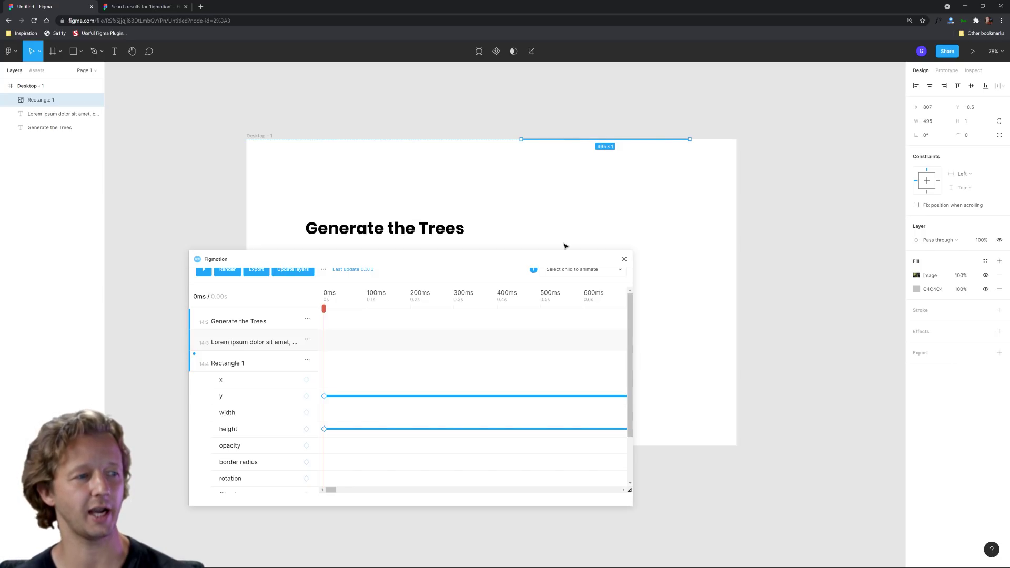
# Step: Play the Figmotion preview twice to watch the forest photo unfold from a thin strip
pyautogui.click(203, 275)
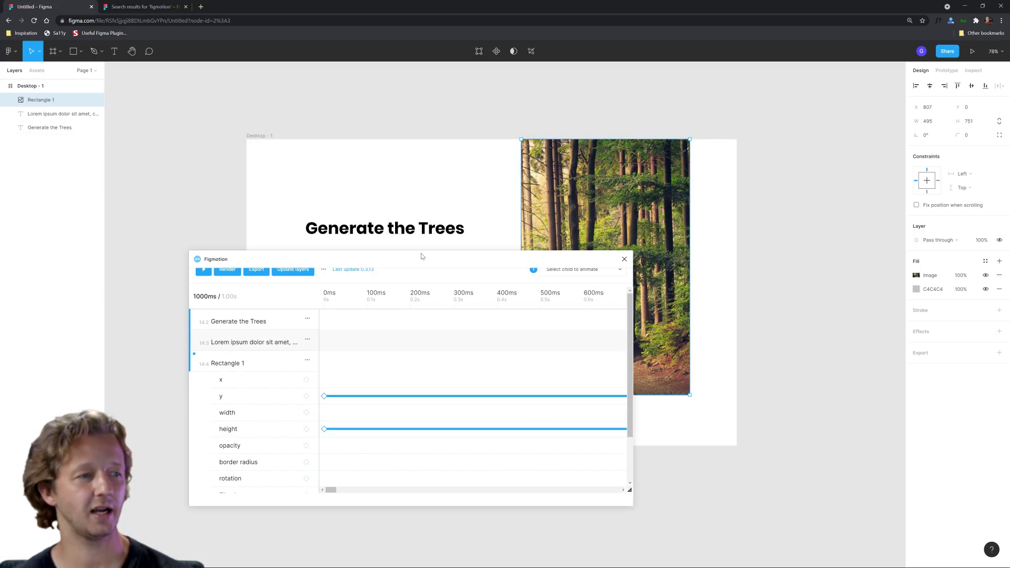
pyautogui.moveTo(424, 259); pyautogui.dragTo(301, 292)
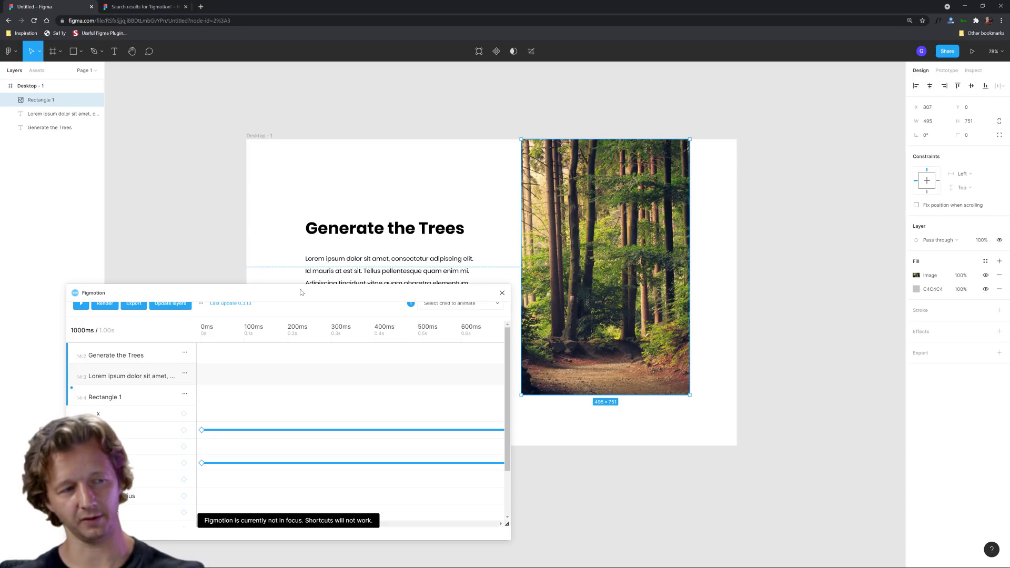
pyautogui.click(81, 308)
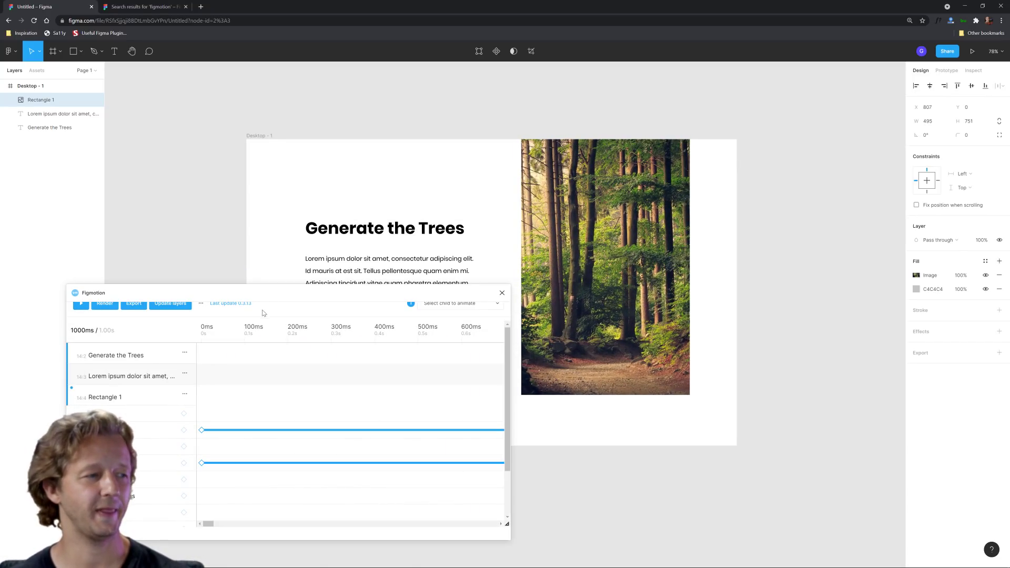
pyautogui.rightClick(285, 432)
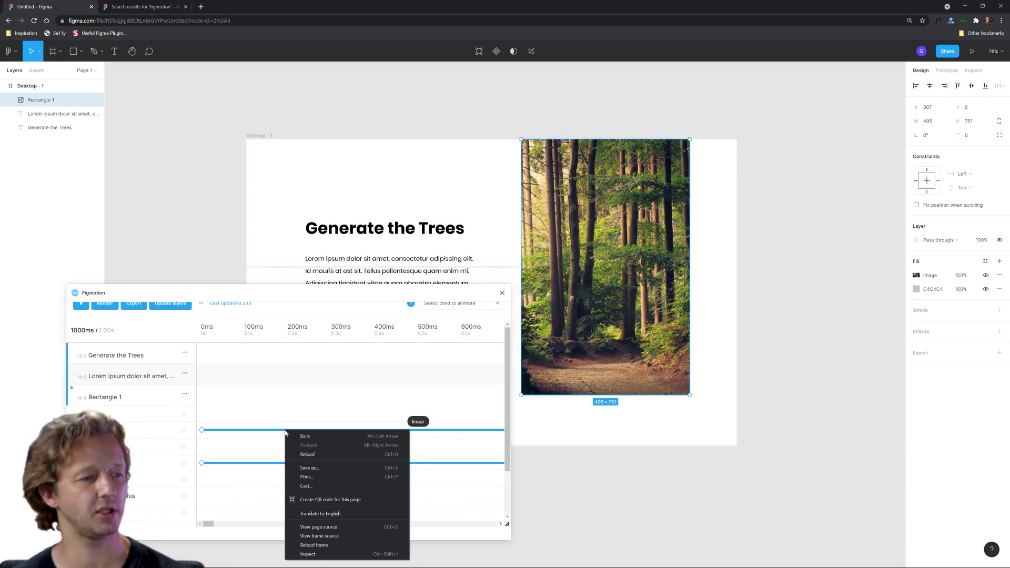
pyautogui.click(273, 421)
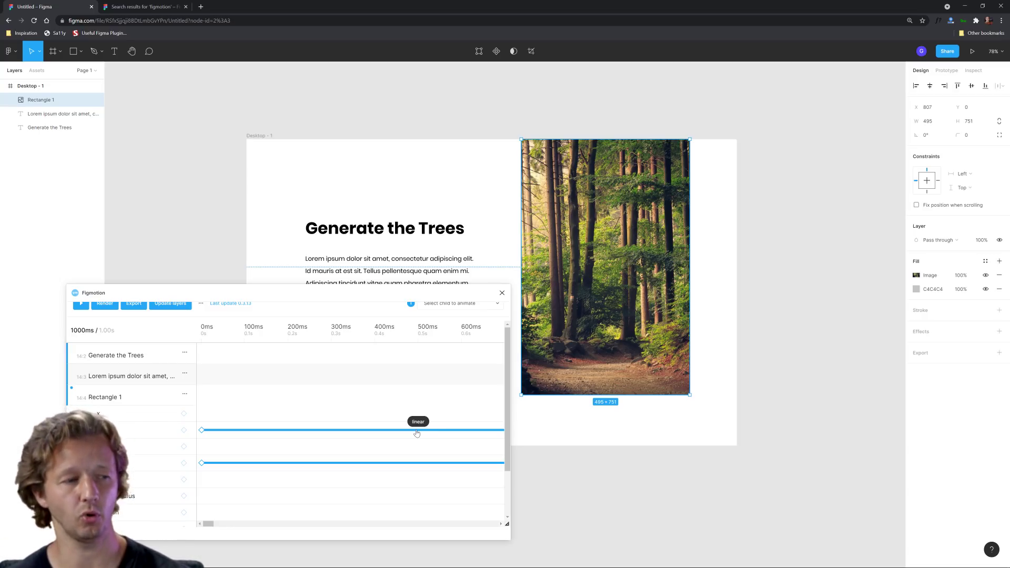
# Step: Change the 1000ms y keyframe's easing from linear to easeInOut
pyautogui.moveTo(208, 524); pyautogui.dragTo(216, 525)
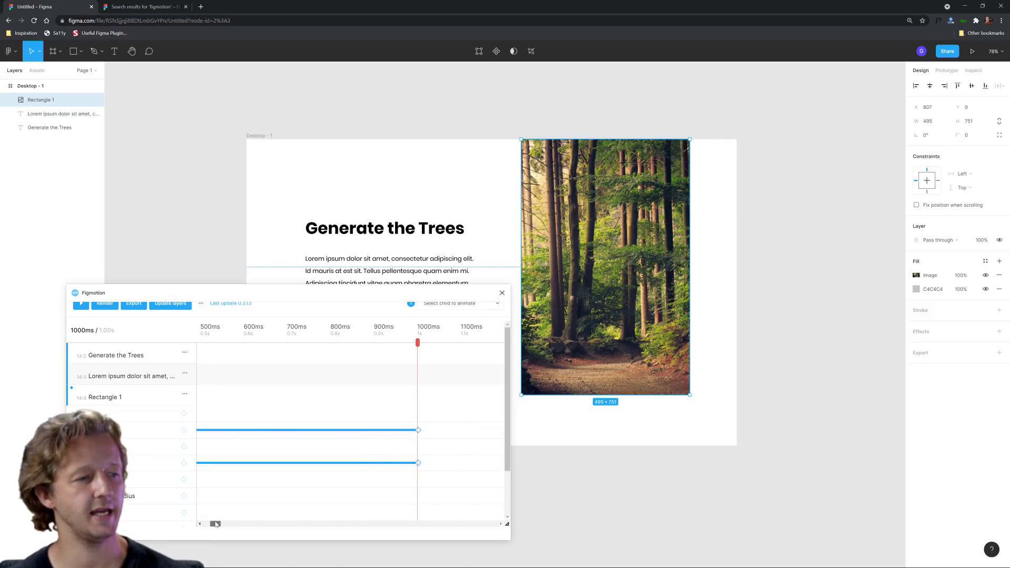
pyautogui.click(418, 429)
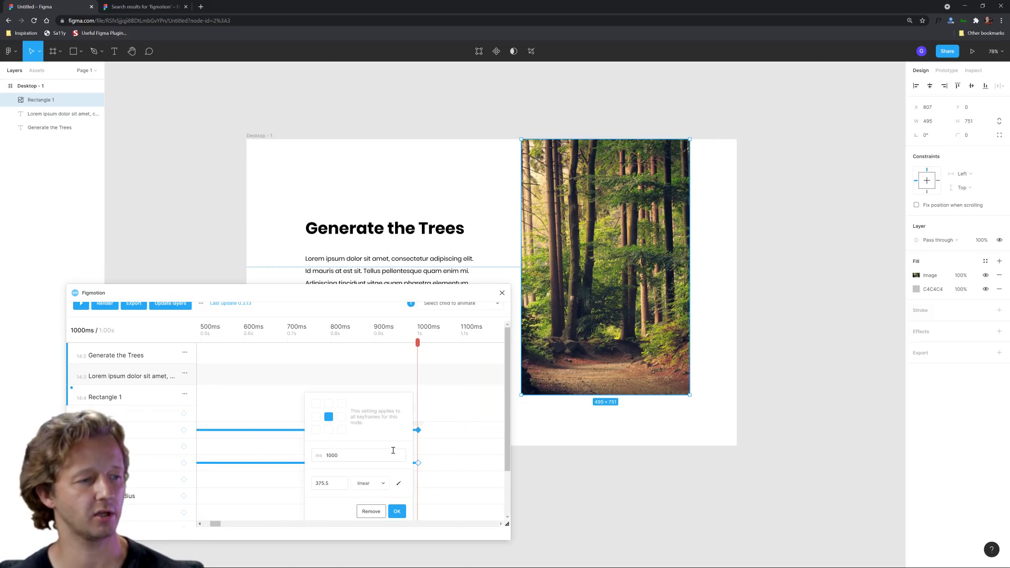
pyautogui.click(370, 484)
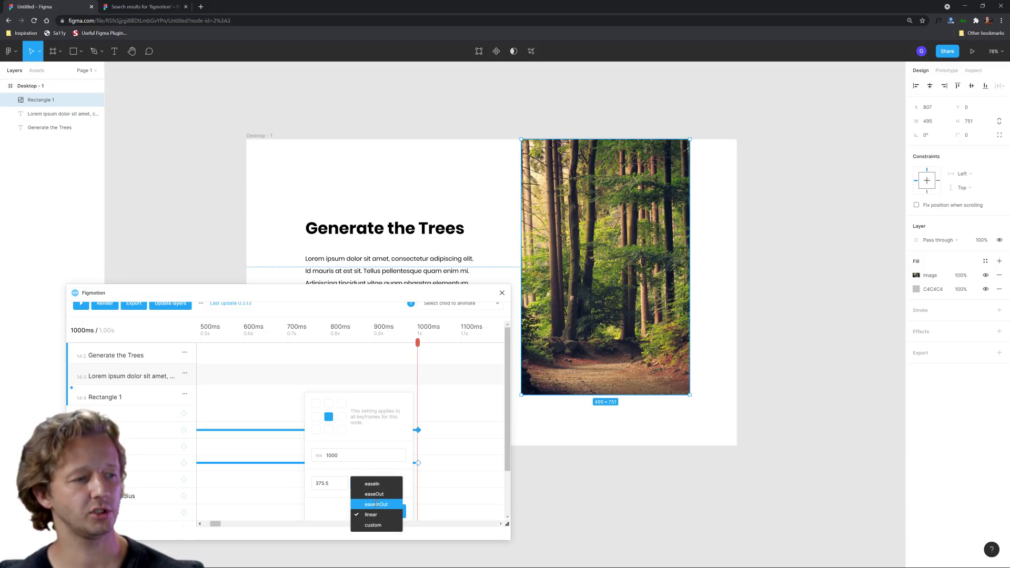
pyautogui.click(376, 505)
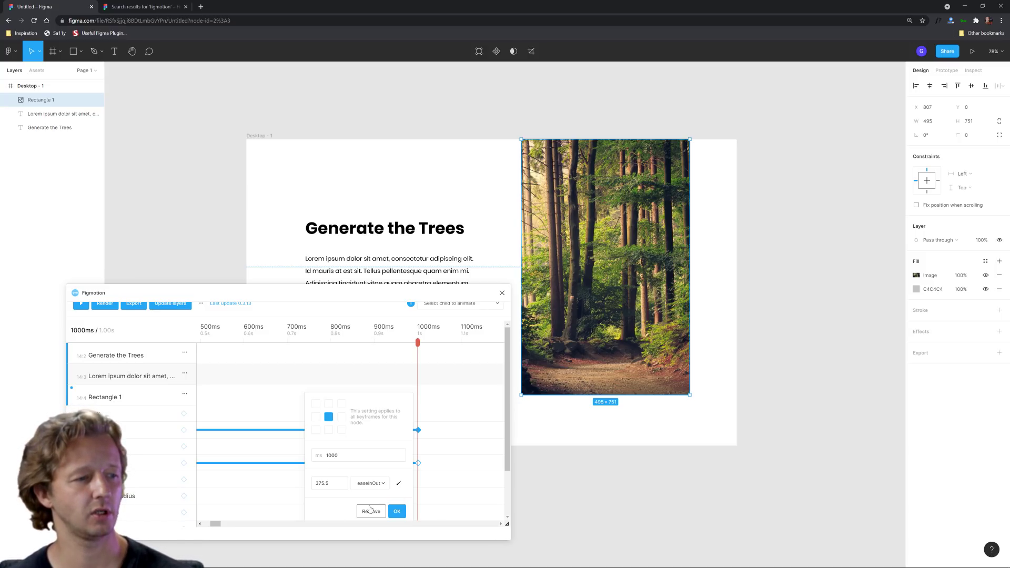
pyautogui.click(397, 510)
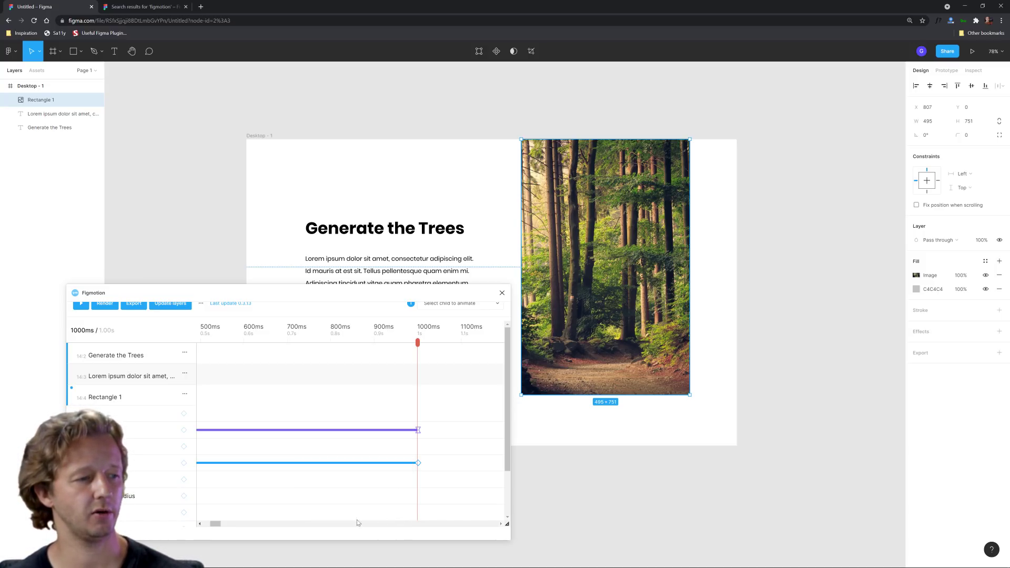
# Step: Give the 1000ms height keyframe easeInOut easing as well
pyautogui.click(419, 464)
pyautogui.click(376, 483)
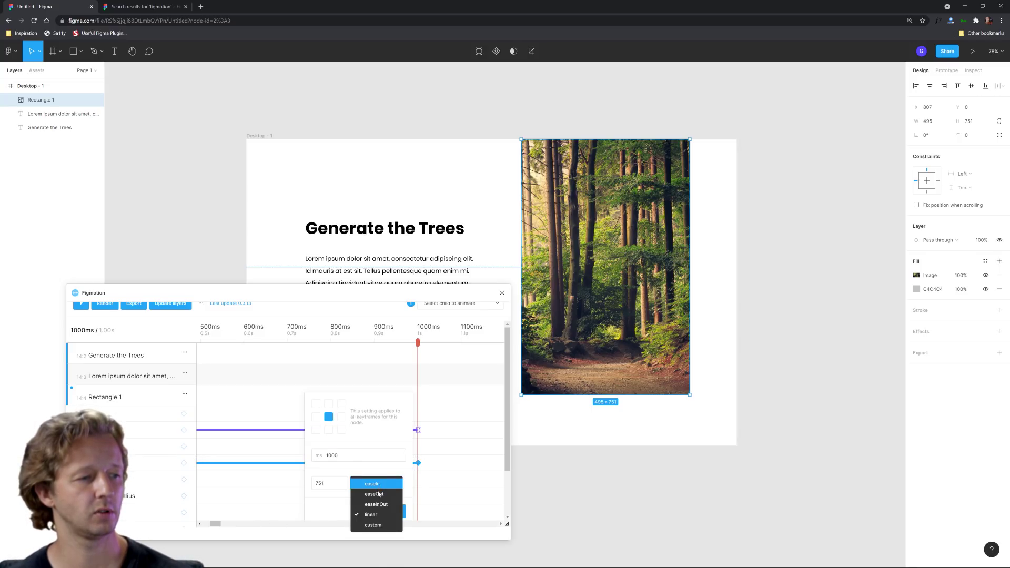
pyautogui.click(373, 509)
pyautogui.click(397, 511)
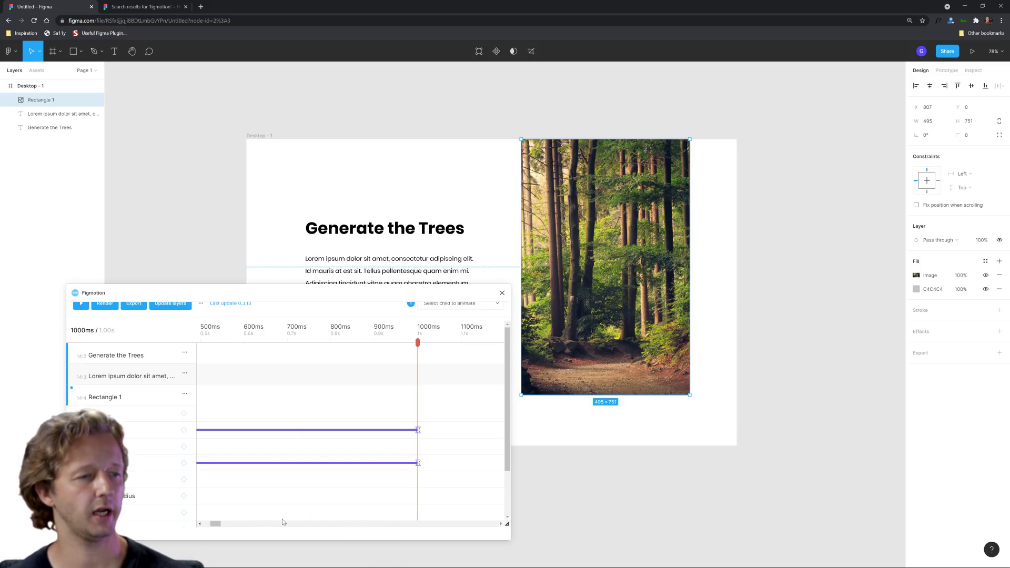
pyautogui.moveTo(215, 524); pyautogui.dragTo(196, 524)
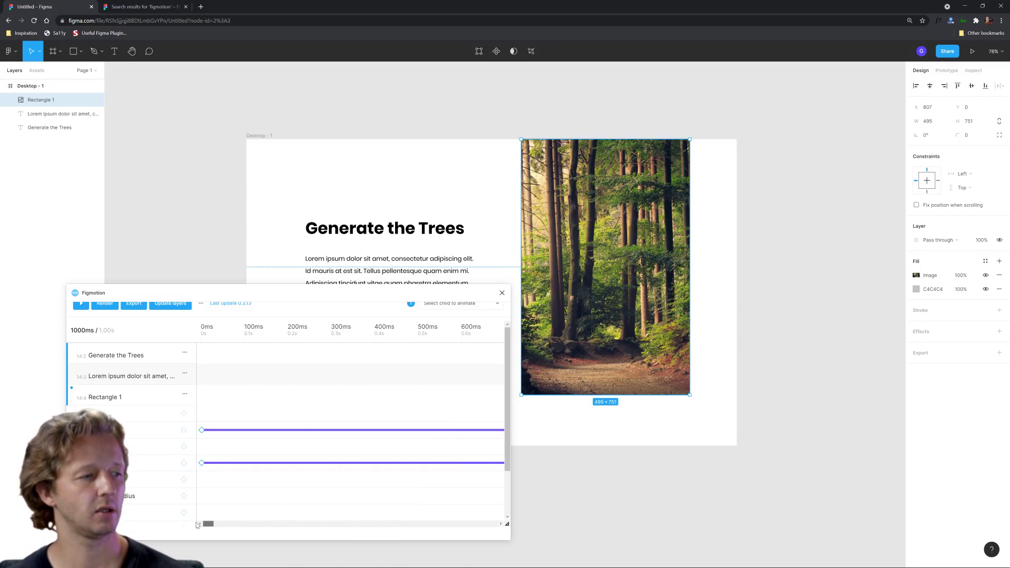
# Step: Rewind to 0ms and replay the eased animation twice
pyautogui.click(202, 341)
pyautogui.click(81, 305)
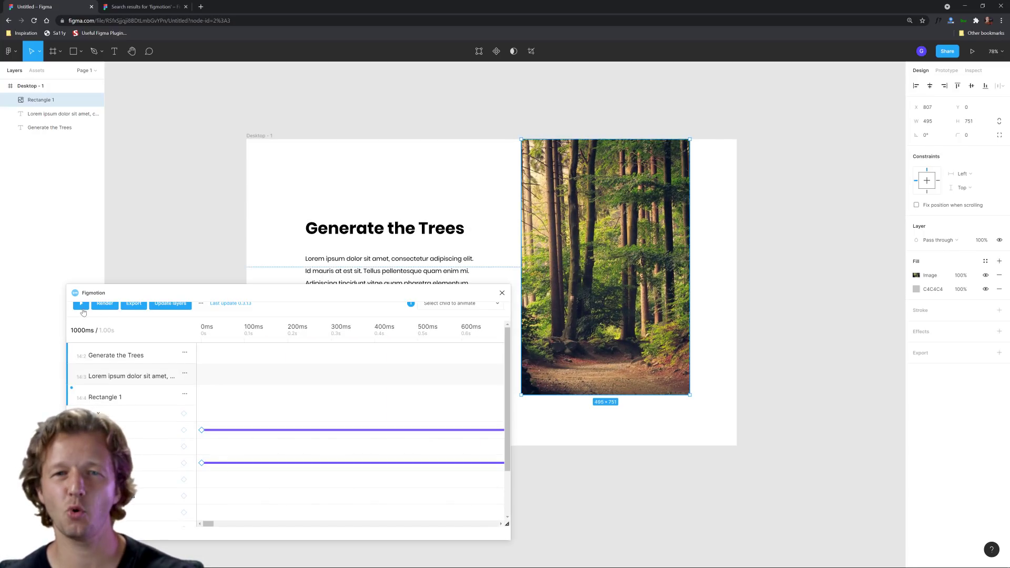
pyautogui.click(82, 310)
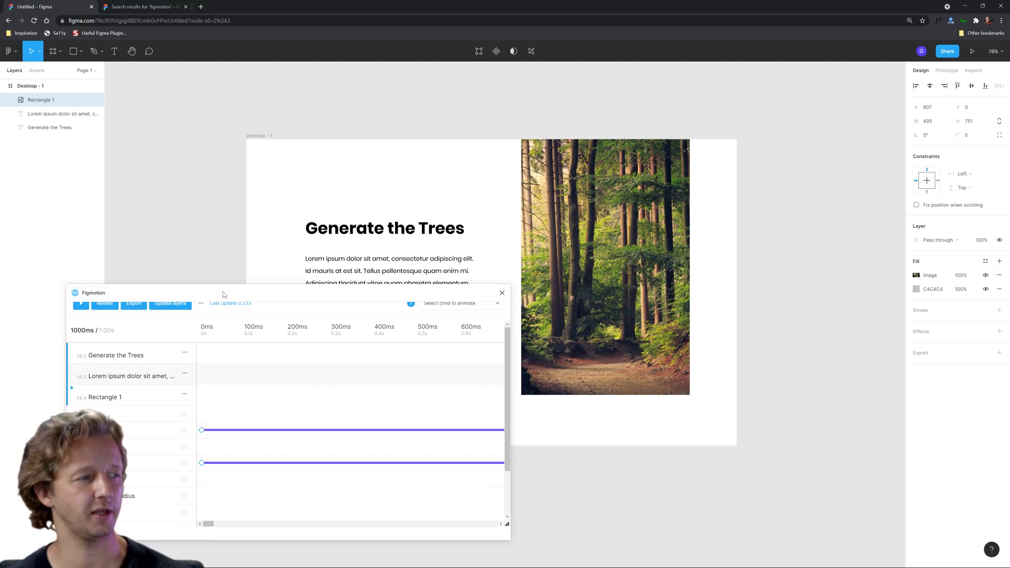
pyautogui.moveTo(228, 293); pyautogui.dragTo(298, 334)
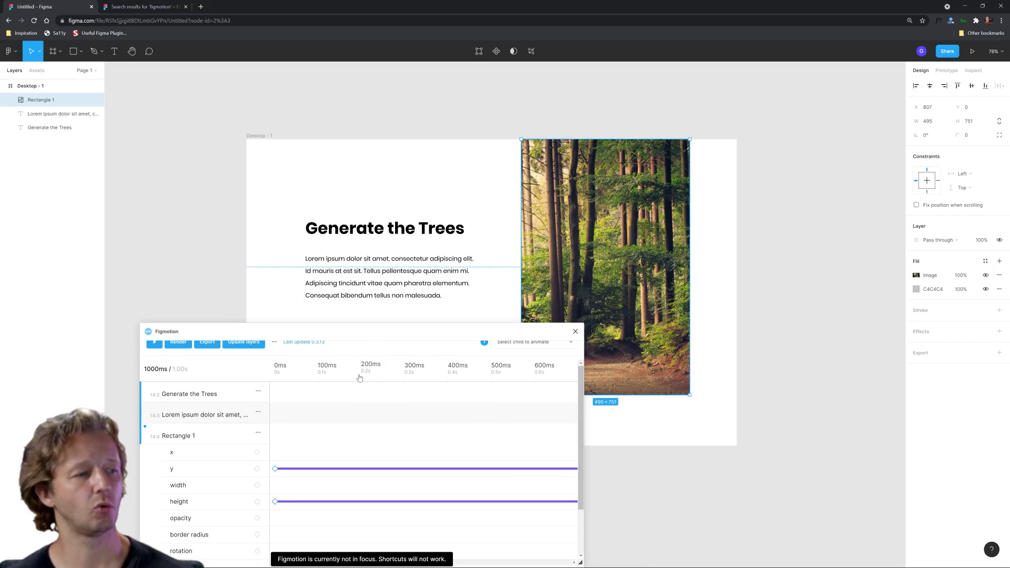
# Step: Move the playhead to 300ms, where the forest photo is only partly unfolded (495×141.55)
pyautogui.hscroll(10, 406, 375)
pyautogui.click(407, 374)
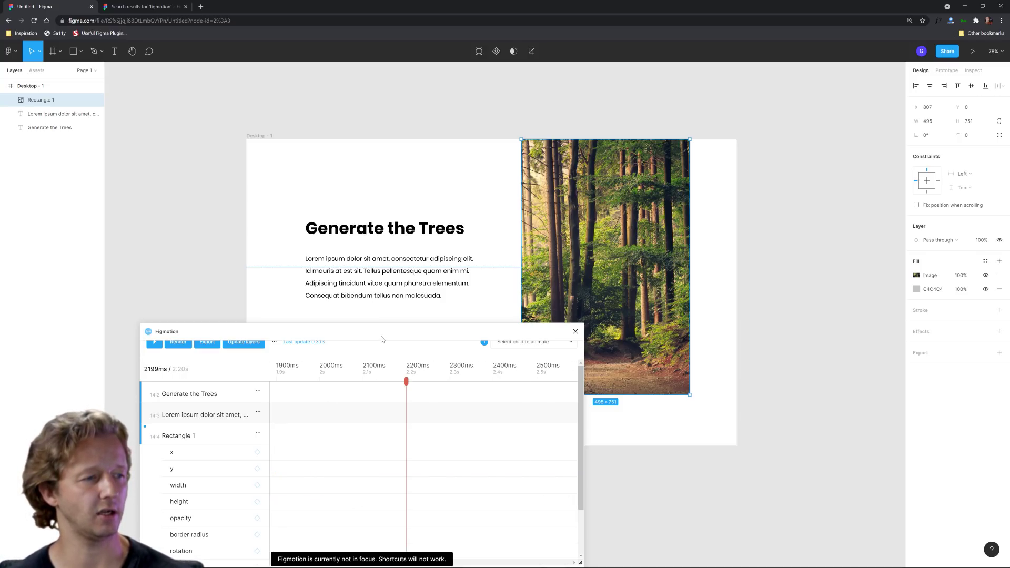
pyautogui.moveTo(383, 340); pyautogui.dragTo(470, 294)
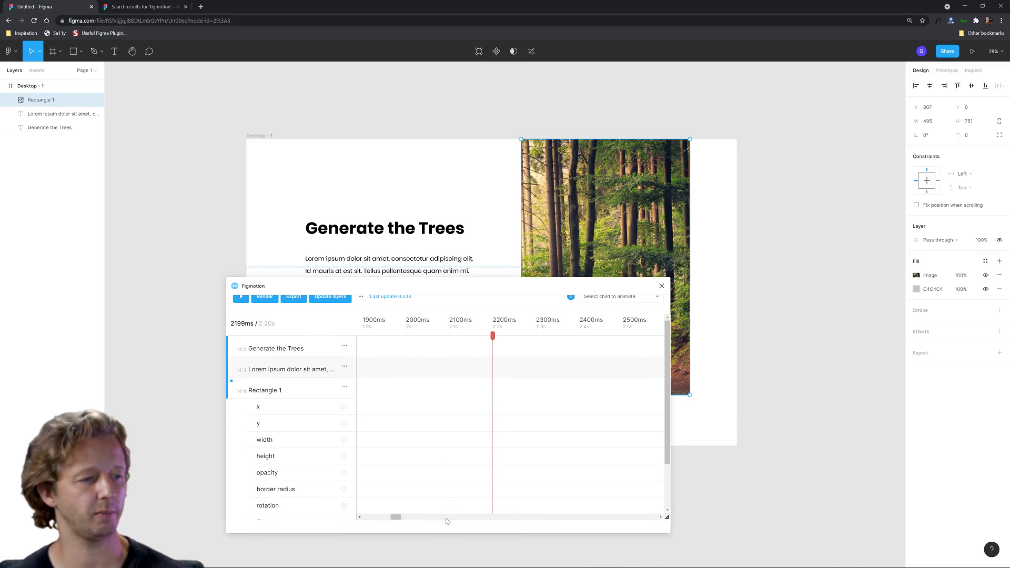
pyautogui.moveTo(396, 518); pyautogui.dragTo(368, 518)
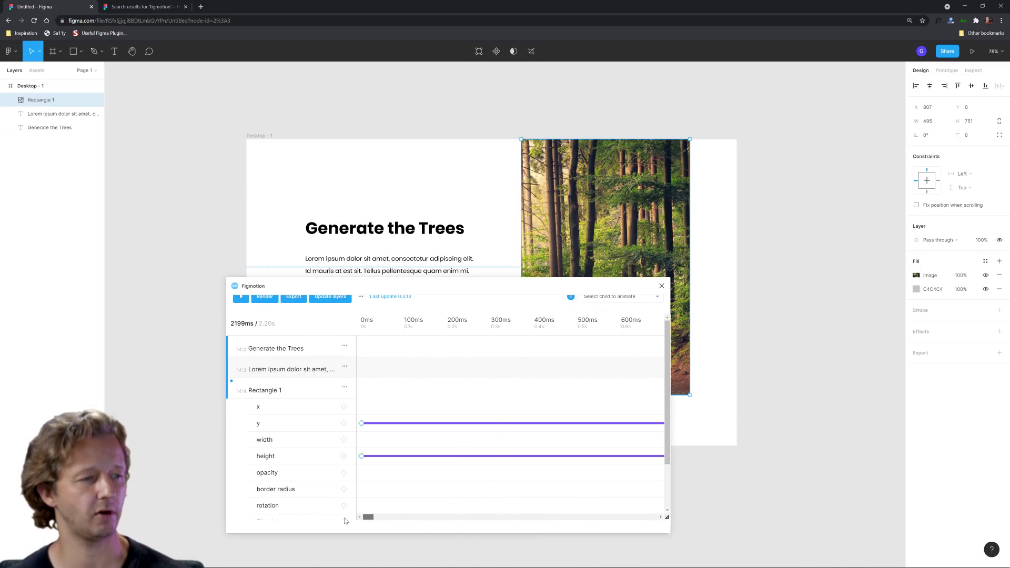
pyautogui.click(488, 326)
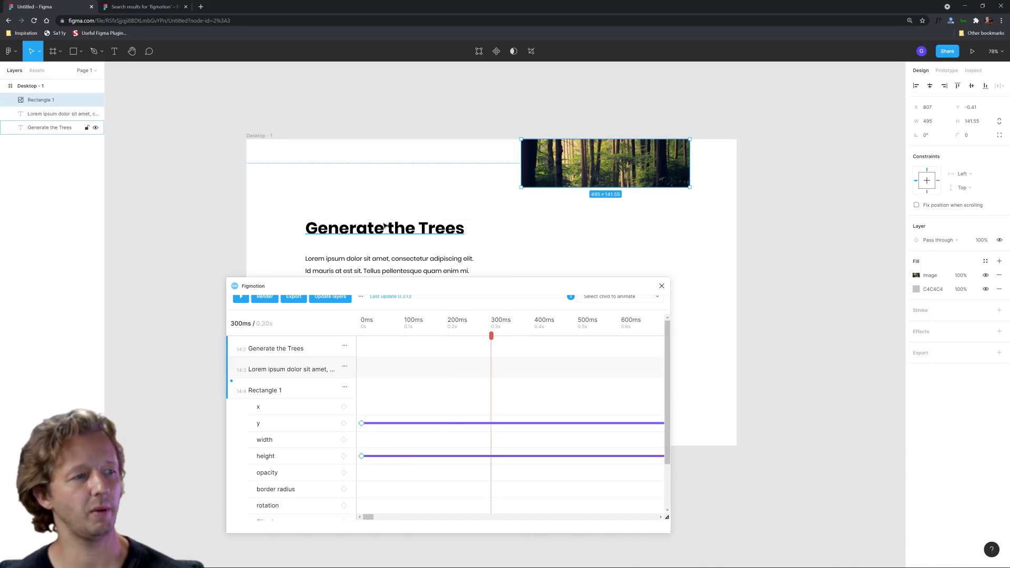
pyautogui.moveTo(384, 288); pyautogui.dragTo(590, 334)
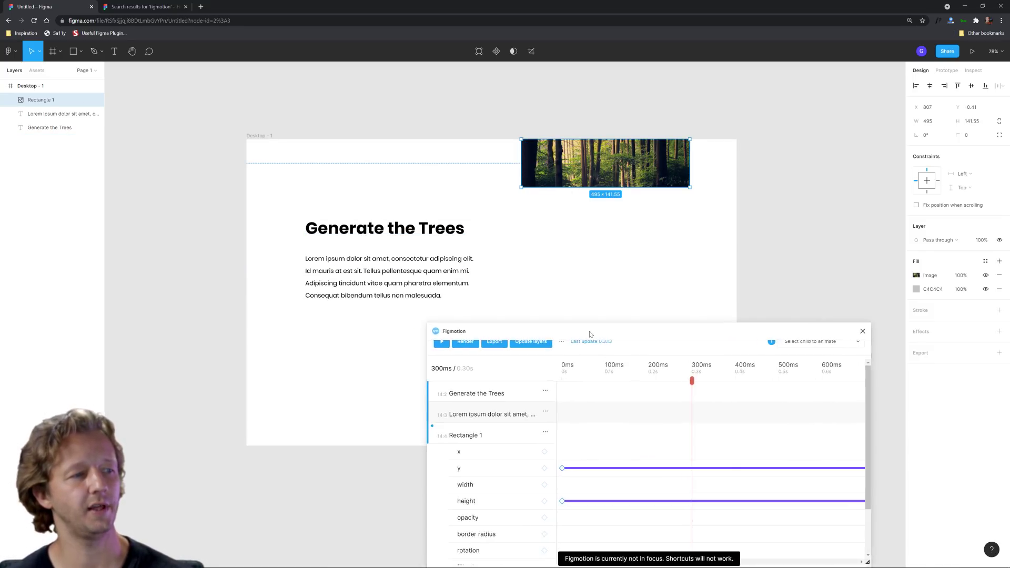
pyautogui.click(381, 240)
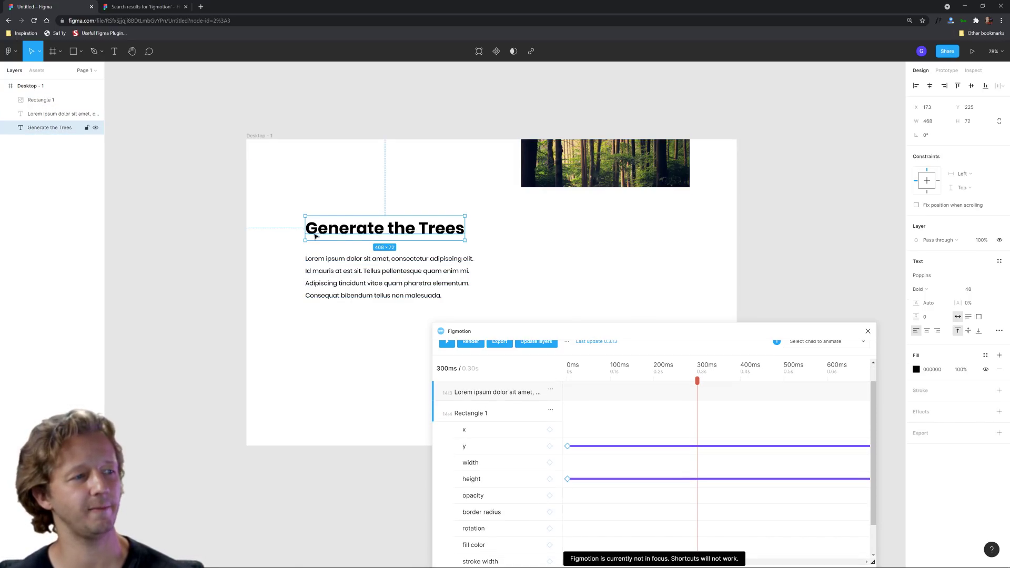
# Step: Draw a white FFFFFF rectangle and place it over the paragraph
pyautogui.click(288, 241)
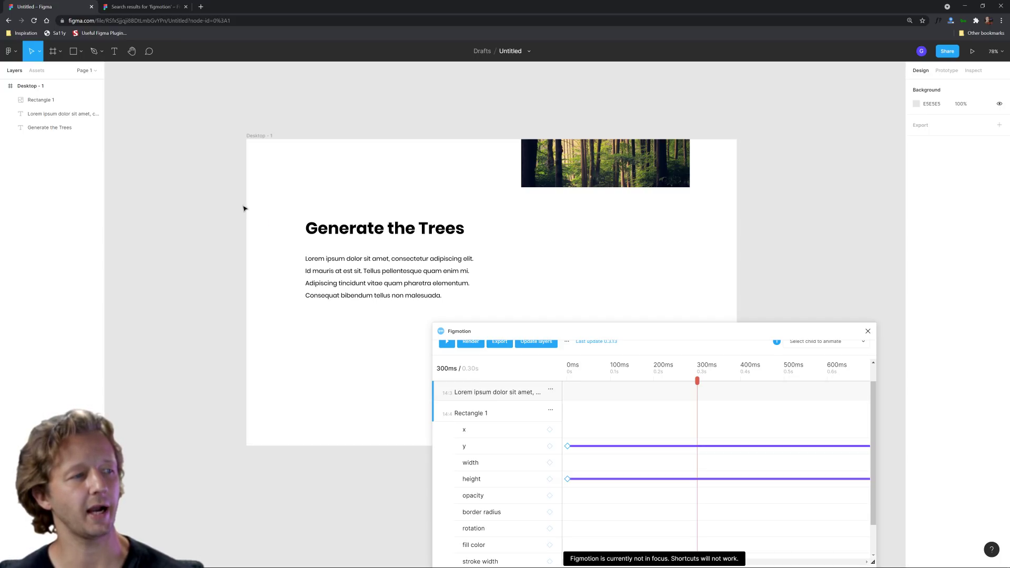
pyautogui.press('r')
pyautogui.moveTo(299, 217); pyautogui.dragTo(479, 243)
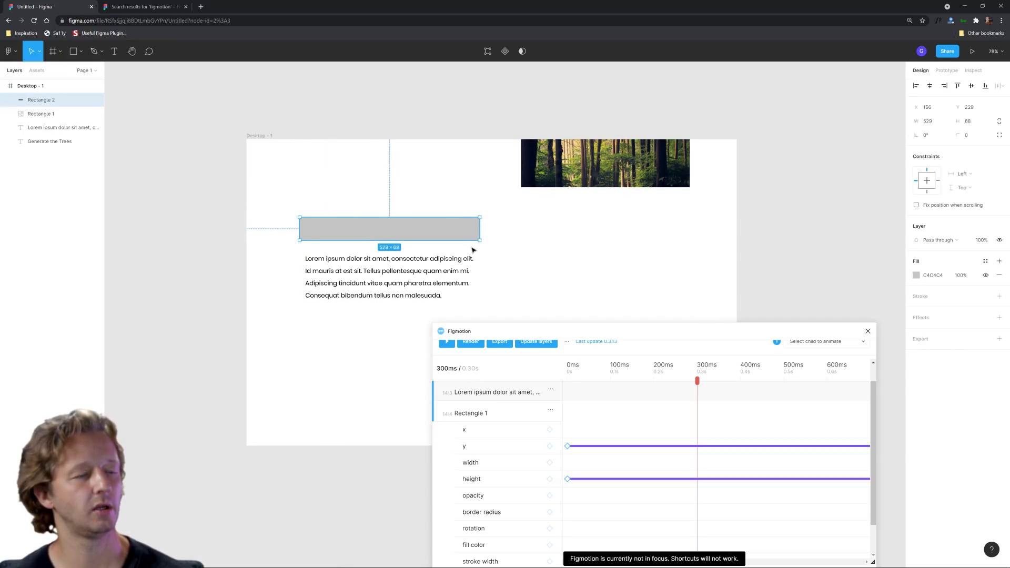
pyautogui.click(916, 275)
pyautogui.click(803, 286)
pyautogui.click(350, 230)
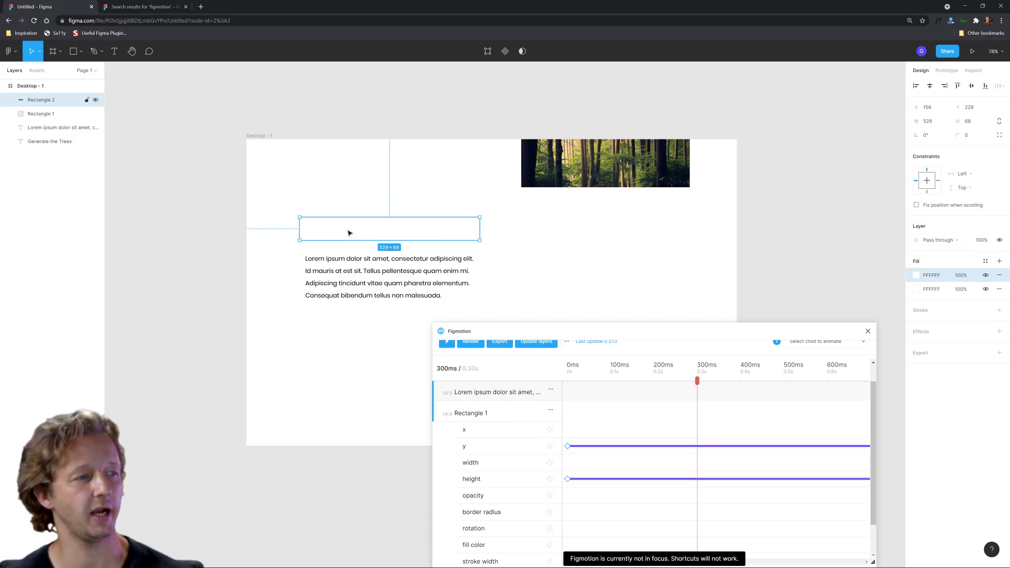
pyautogui.moveTo(349, 230); pyautogui.dragTo(392, 308)
pyautogui.click(363, 335)
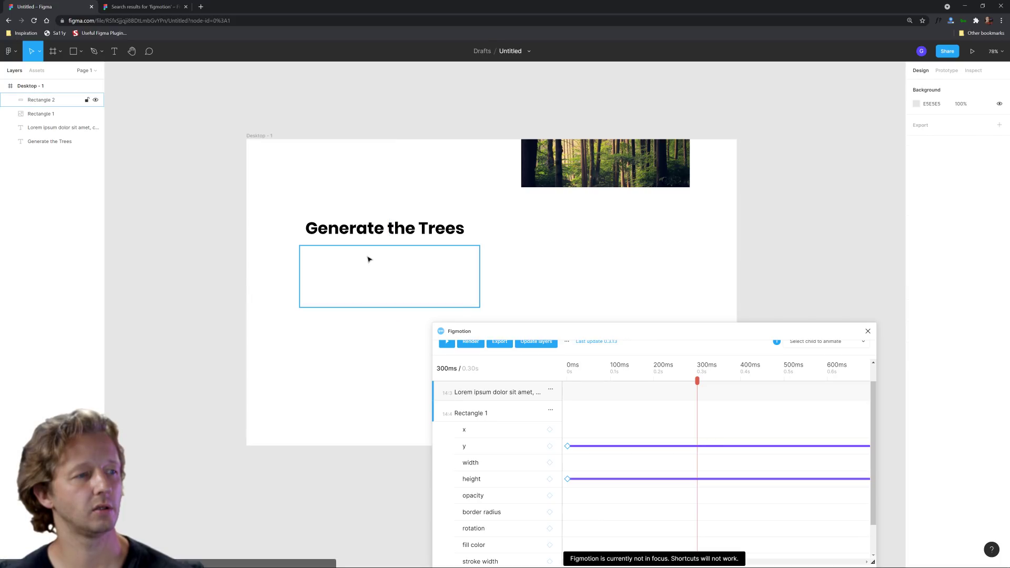
pyautogui.click(368, 259)
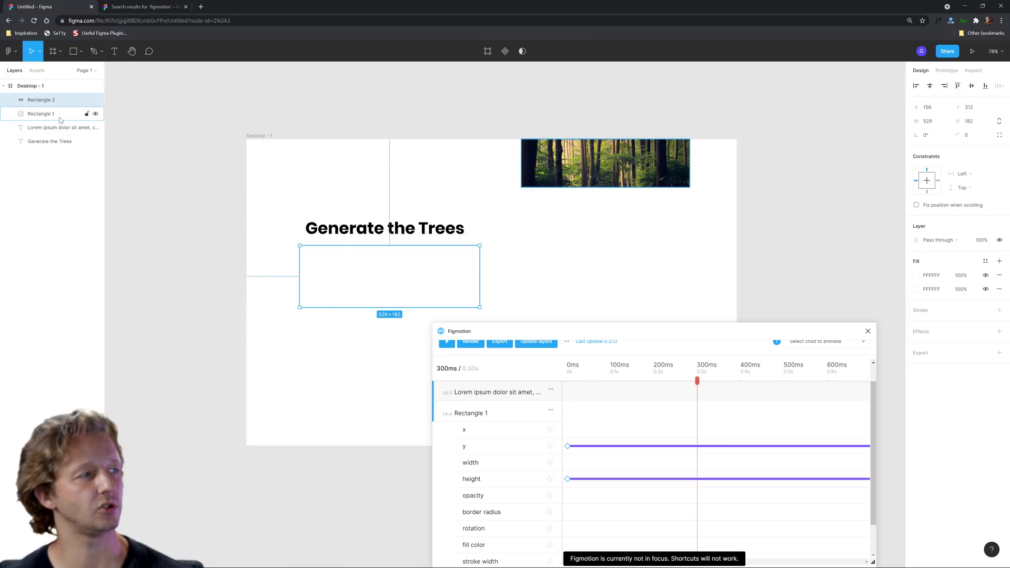
# Step: Duplicate the white rectangle and move the copy up over the headline
pyautogui.hotkey('ctrl', 'd')
pyautogui.moveTo(402, 275); pyautogui.dragTo(395, 239)
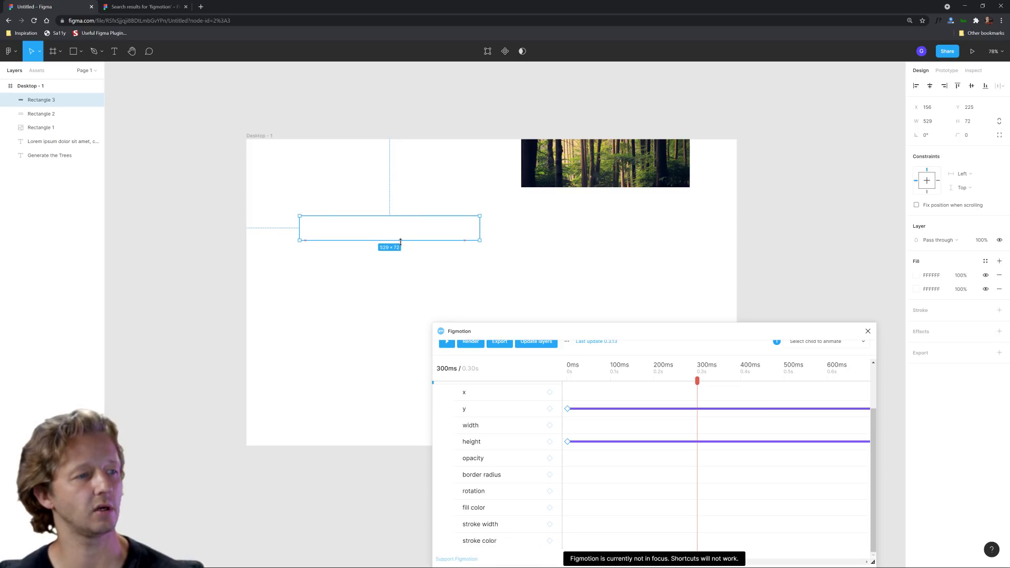
pyautogui.click(275, 273)
pyautogui.click(354, 233)
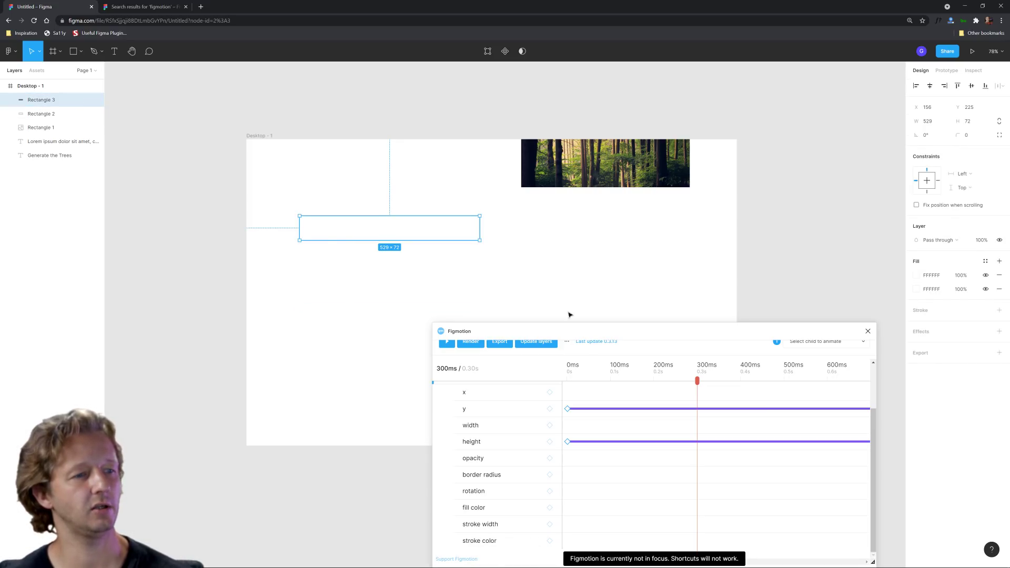
# Step: Collapse Rectangle 1 and expand Rectangle 3's animatable properties in Figmotion
pyautogui.click(554, 349)
pyautogui.moveTo(575, 329); pyautogui.dragTo(412, 220)
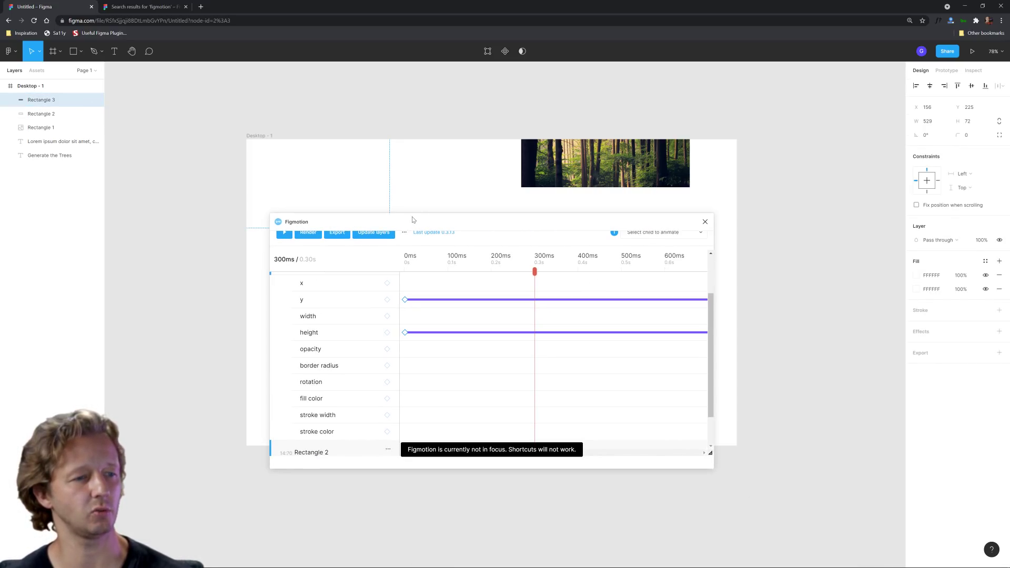
pyautogui.scroll(2, 307, 308)
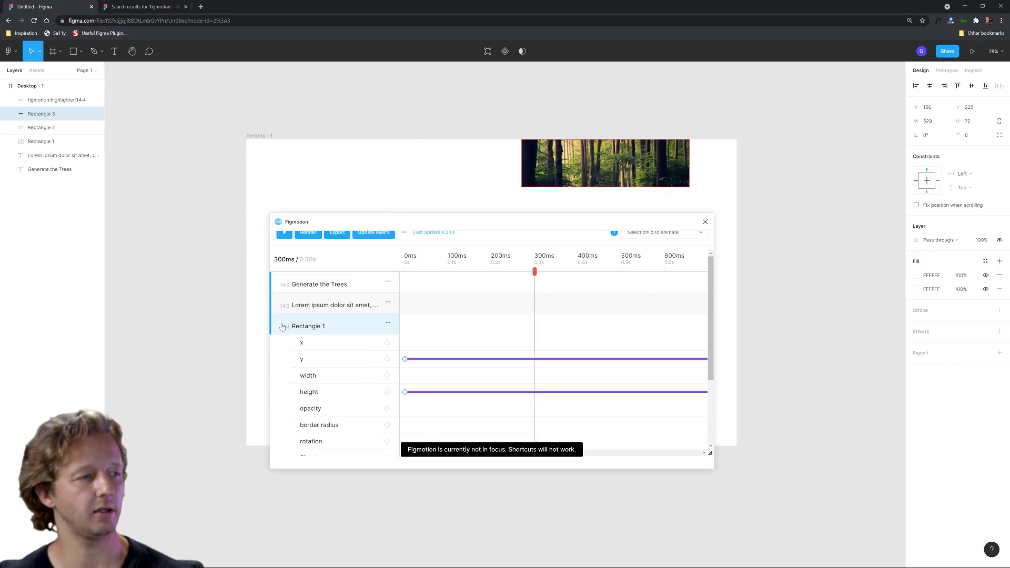
pyautogui.click(282, 328)
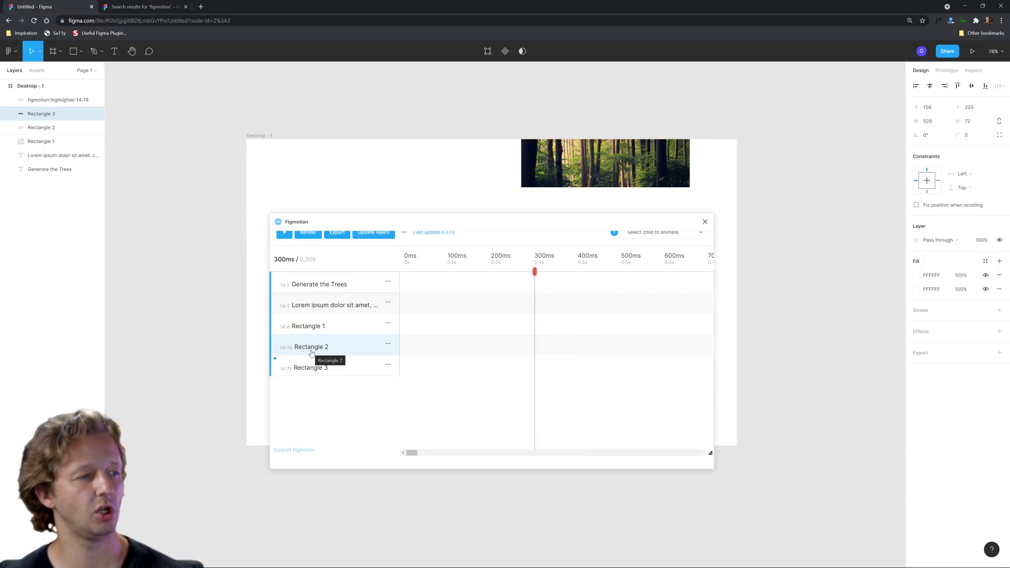
pyautogui.click(47, 114)
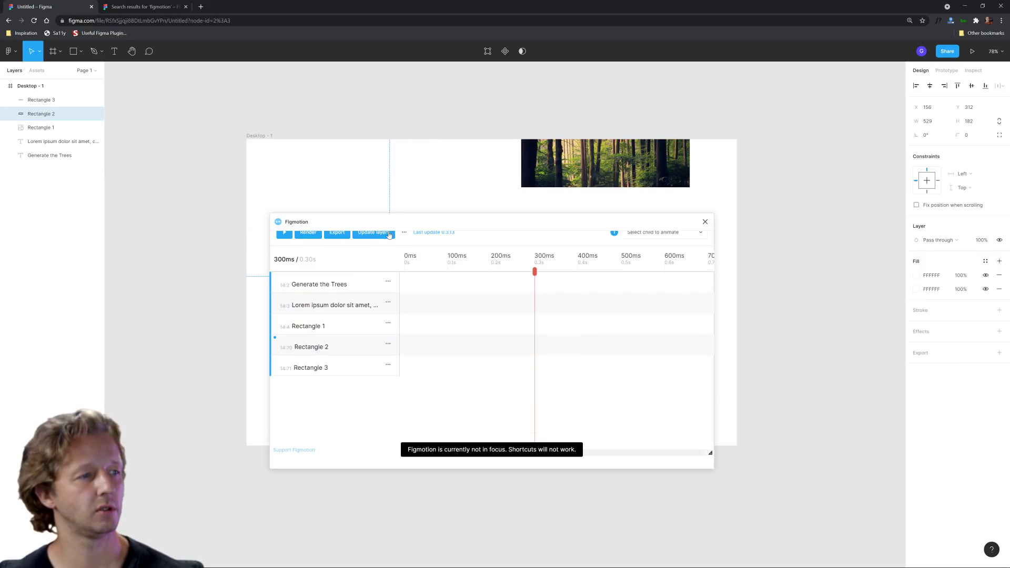
pyautogui.moveTo(389, 226); pyautogui.dragTo(502, 295)
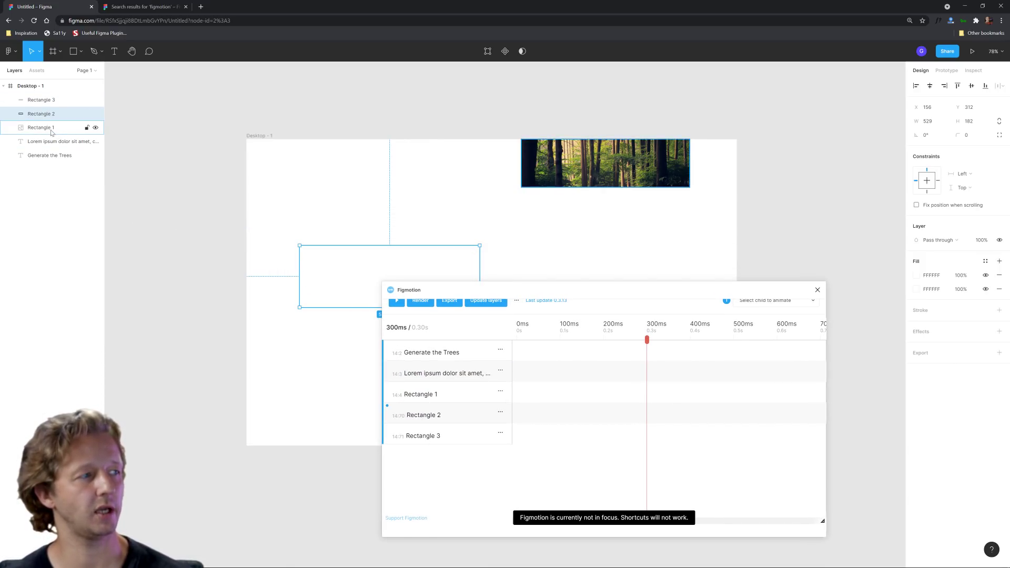
pyautogui.click(51, 100)
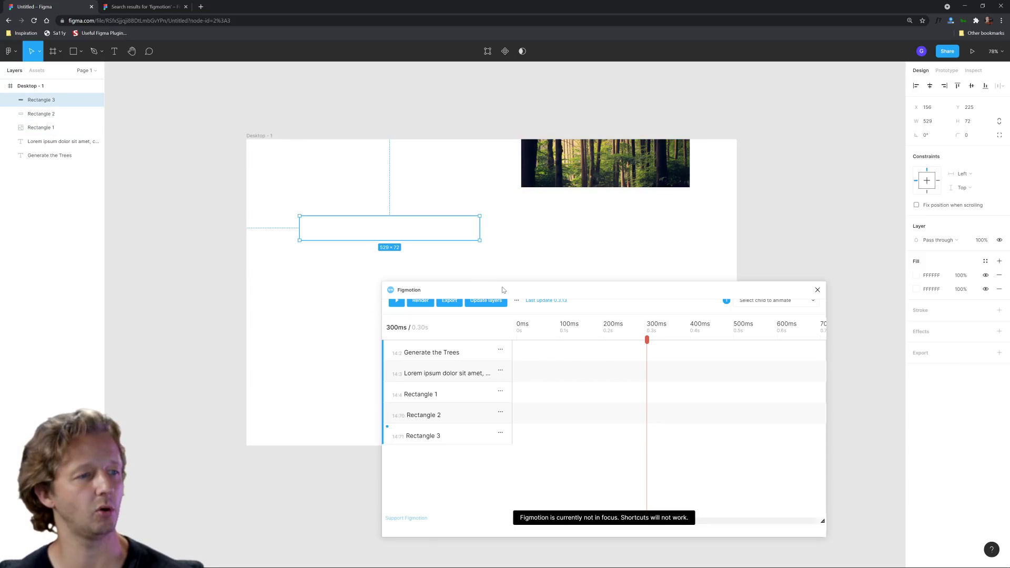
pyautogui.moveTo(502, 289); pyautogui.dragTo(349, 224)
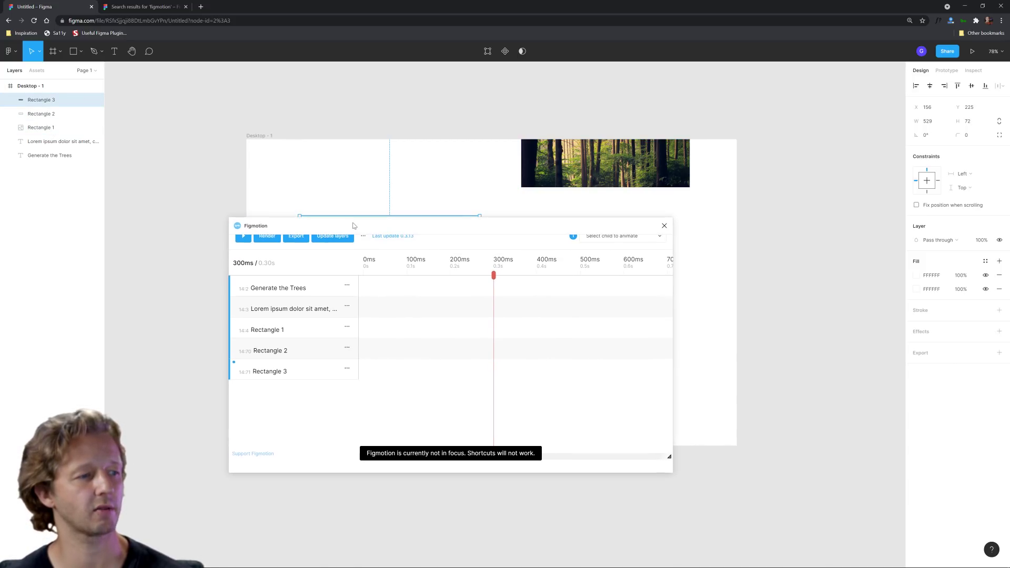
pyautogui.click(286, 372)
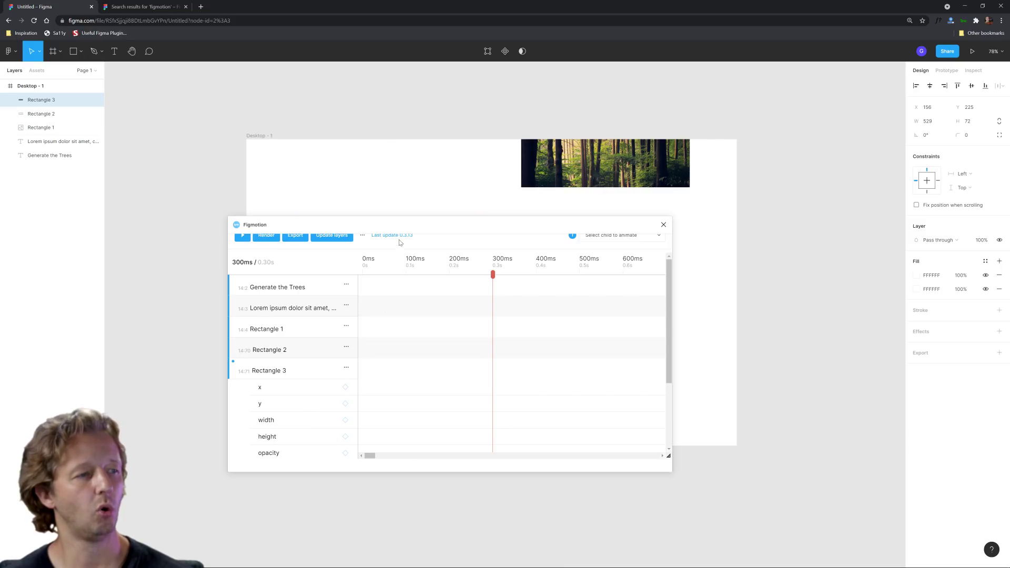
# Step: Set the Figmotion playhead to 1000ms with Rectangle 3 selected
pyautogui.moveTo(407, 228); pyautogui.dragTo(601, 288)
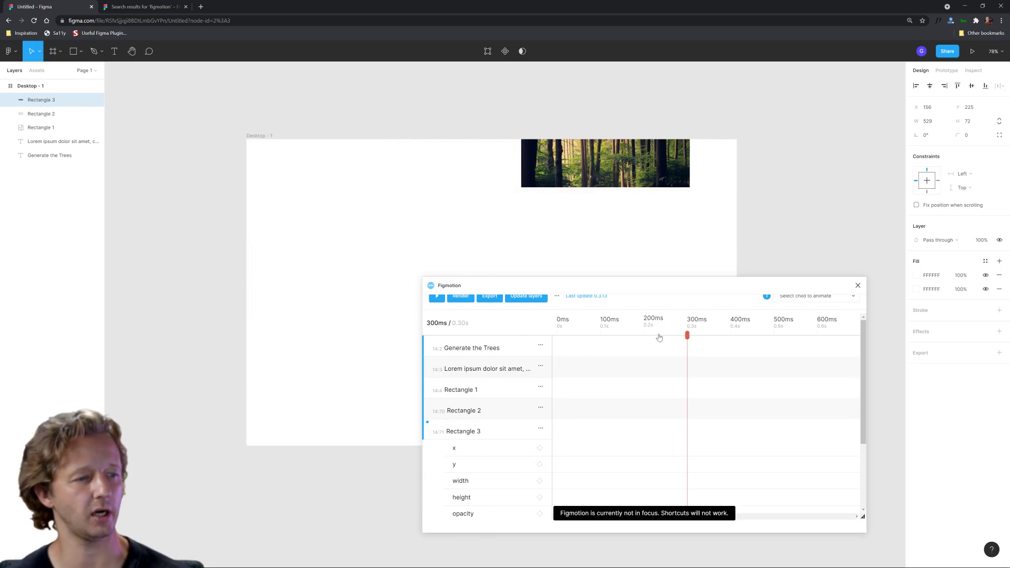
pyautogui.moveTo(688, 335); pyautogui.dragTo(869, 331)
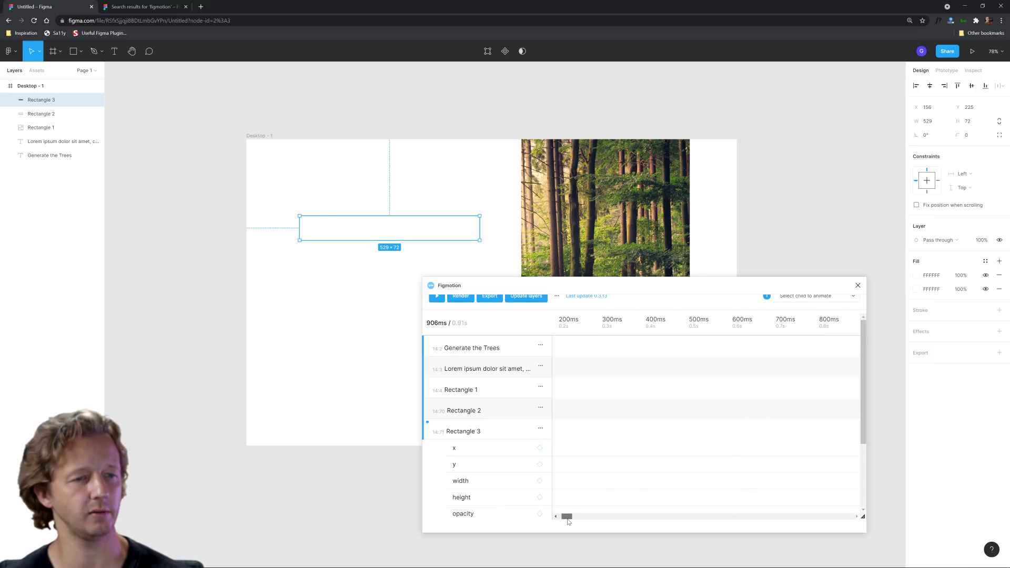
pyautogui.moveTo(564, 516); pyautogui.dragTo(571, 516)
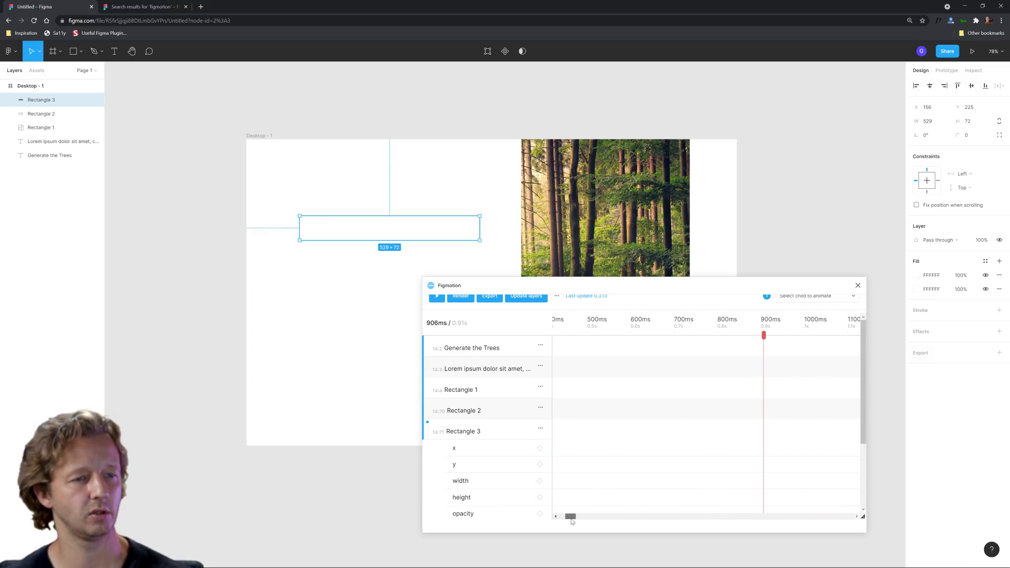
pyautogui.click(804, 326)
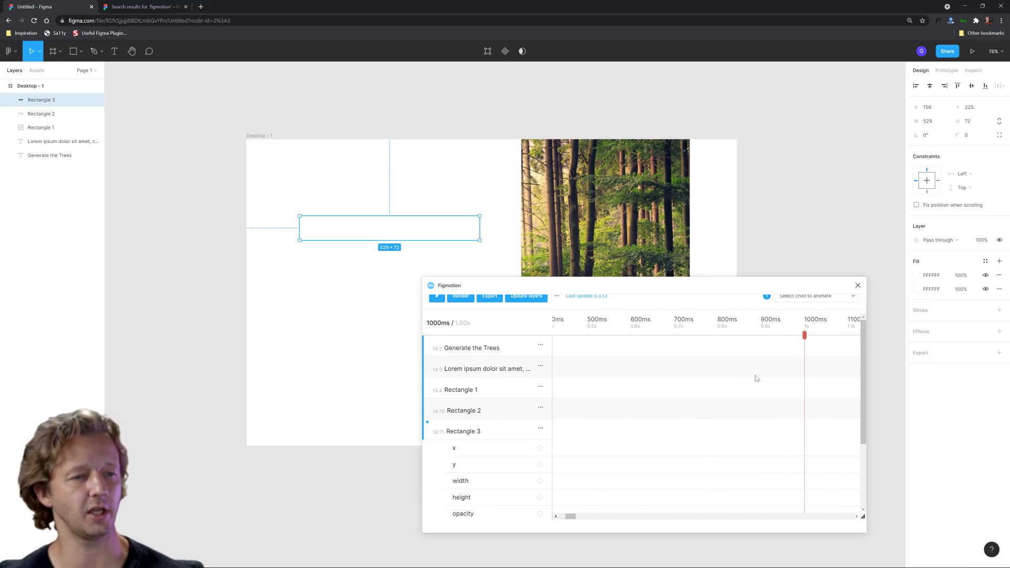
pyautogui.click(474, 435)
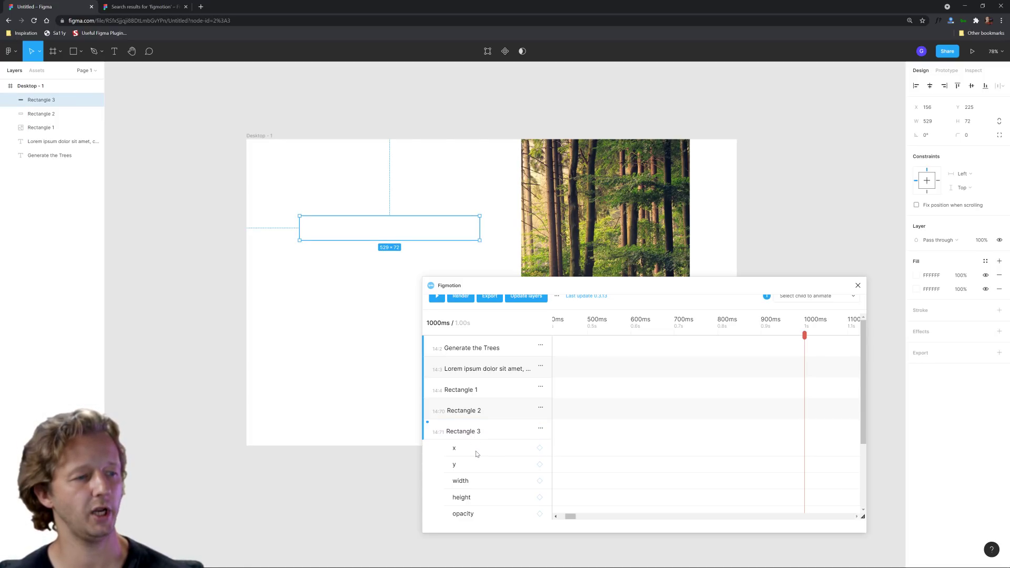
# Step: Add a y keyframe for Rectangle 3, shift it to 304ms and record y 189
pyautogui.click(539, 464)
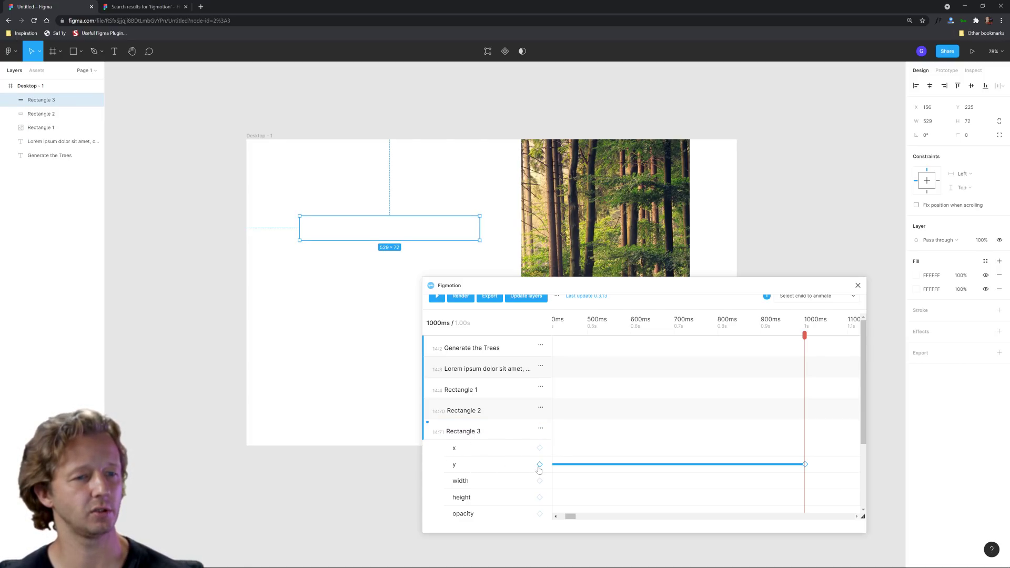
pyautogui.moveTo(571, 516); pyautogui.dragTo(559, 519)
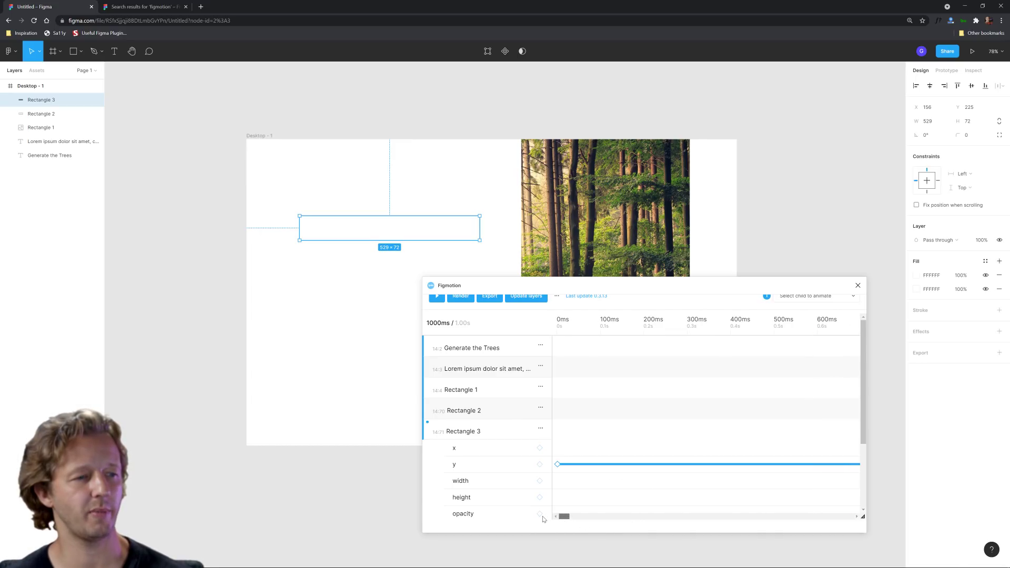
pyautogui.moveTo(559, 466); pyautogui.dragTo(692, 466)
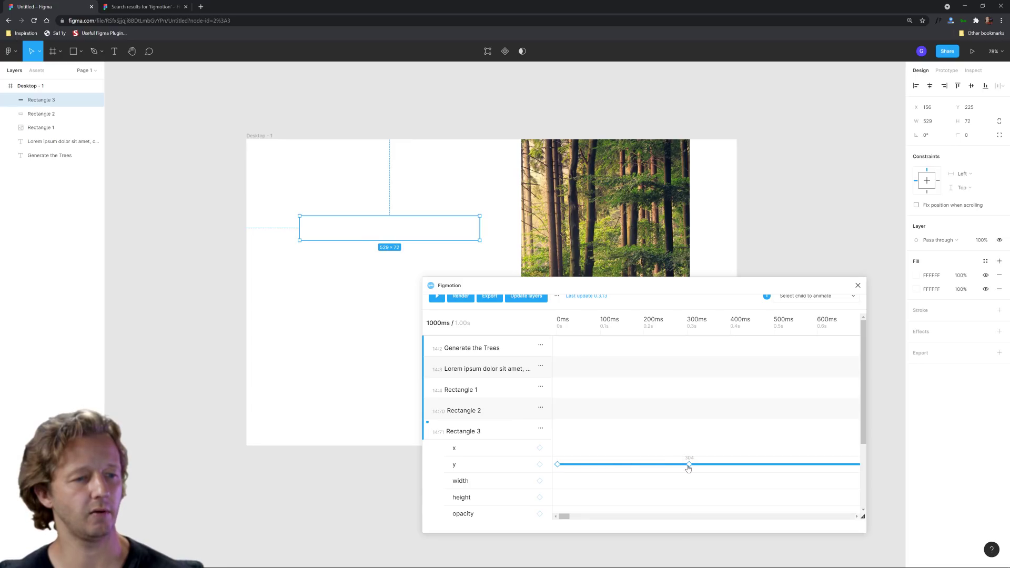
pyautogui.click(689, 466)
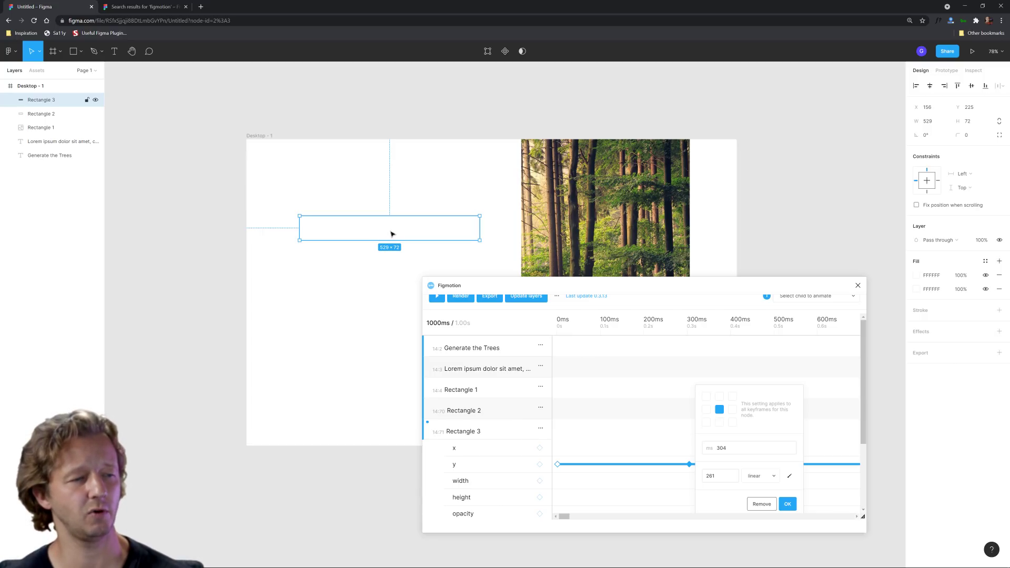
pyautogui.moveTo(392, 234); pyautogui.dragTo(395, 210)
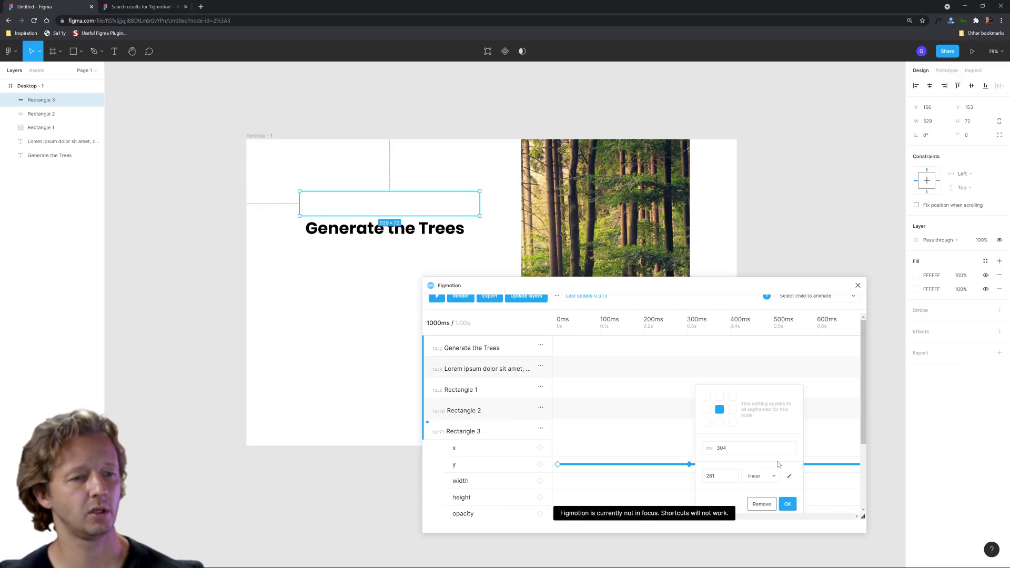
pyautogui.click(789, 475)
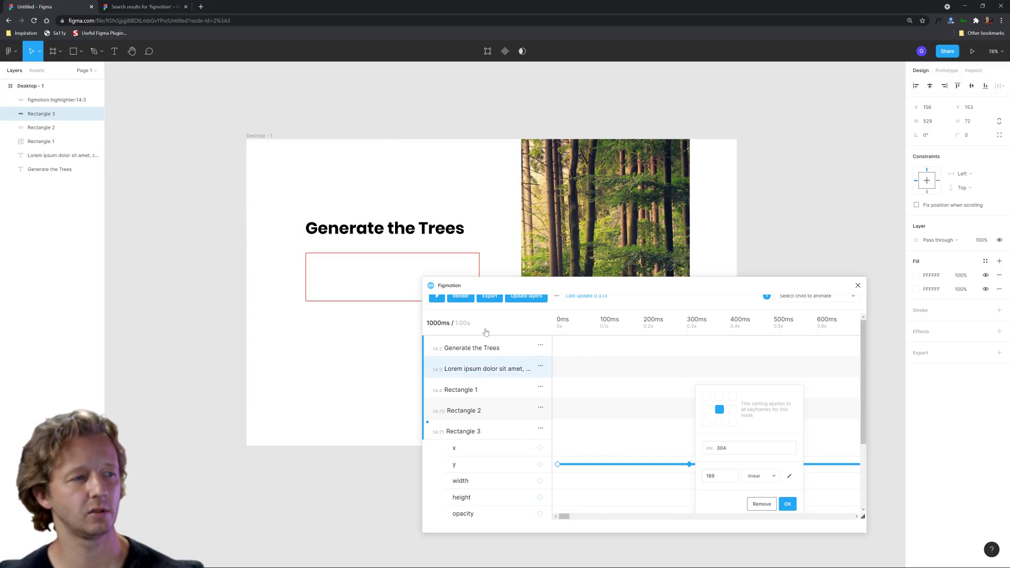
pyautogui.click(398, 209)
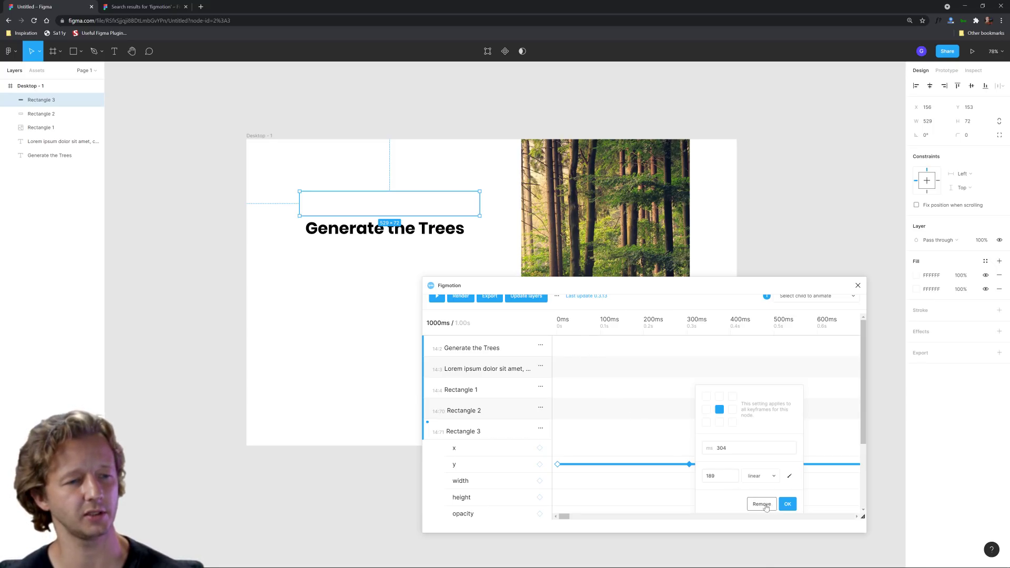
pyautogui.click(670, 410)
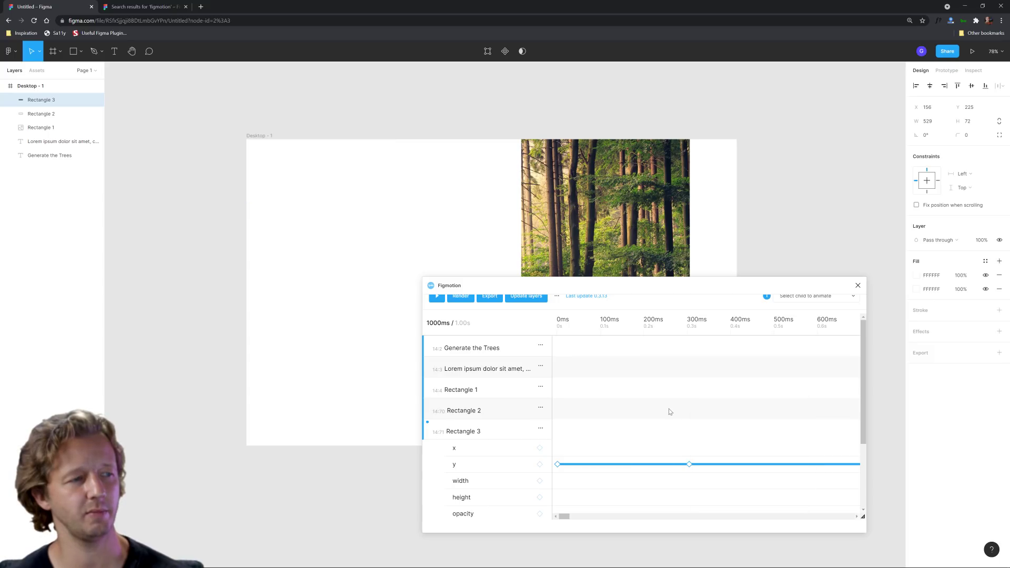
pyautogui.click(339, 196)
# Step: Preview the animation and confirm Rectangle 3's 0ms y keyframe at 261
pyautogui.click(689, 465)
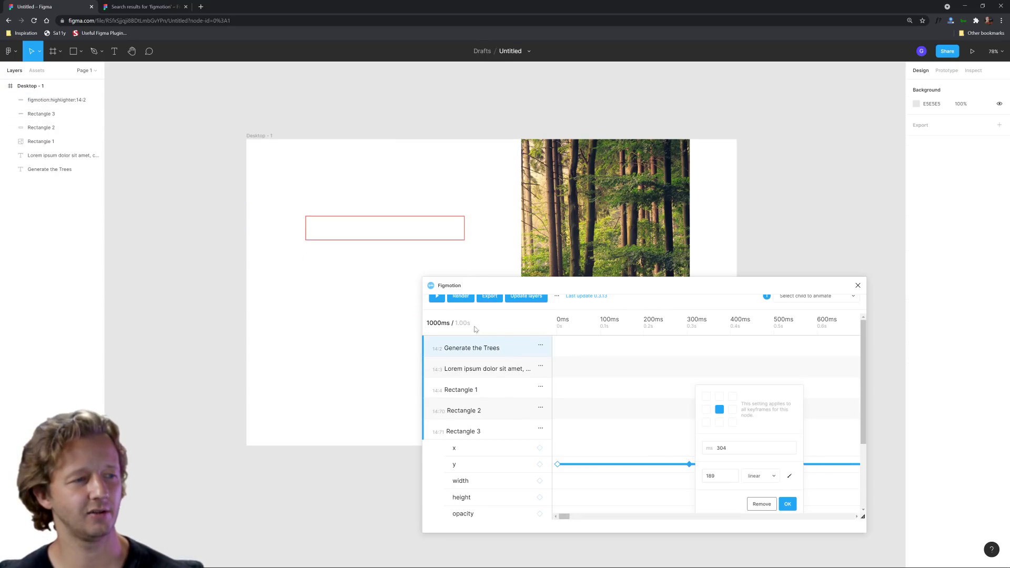
pyautogui.click(547, 331)
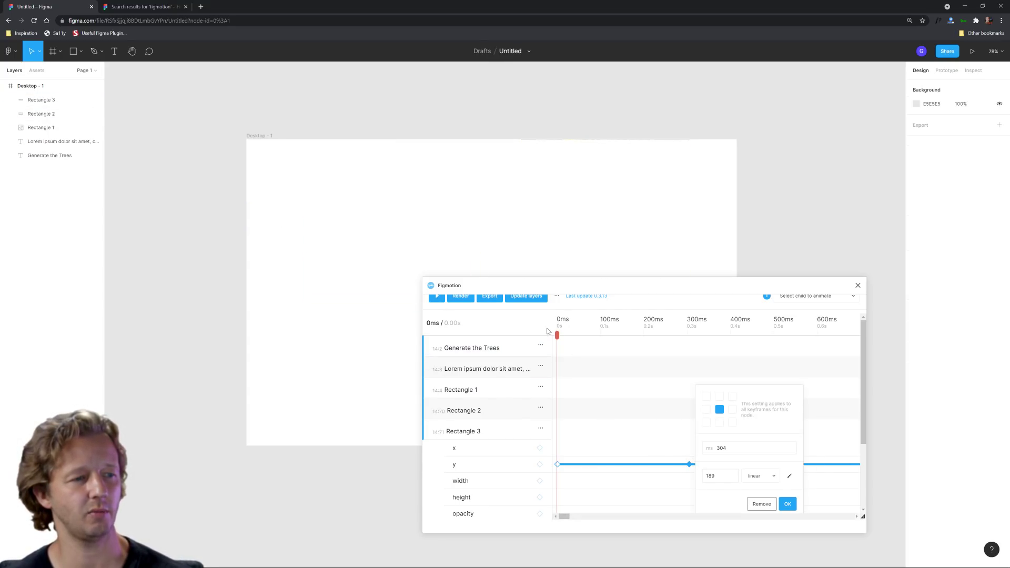
pyautogui.click(435, 297)
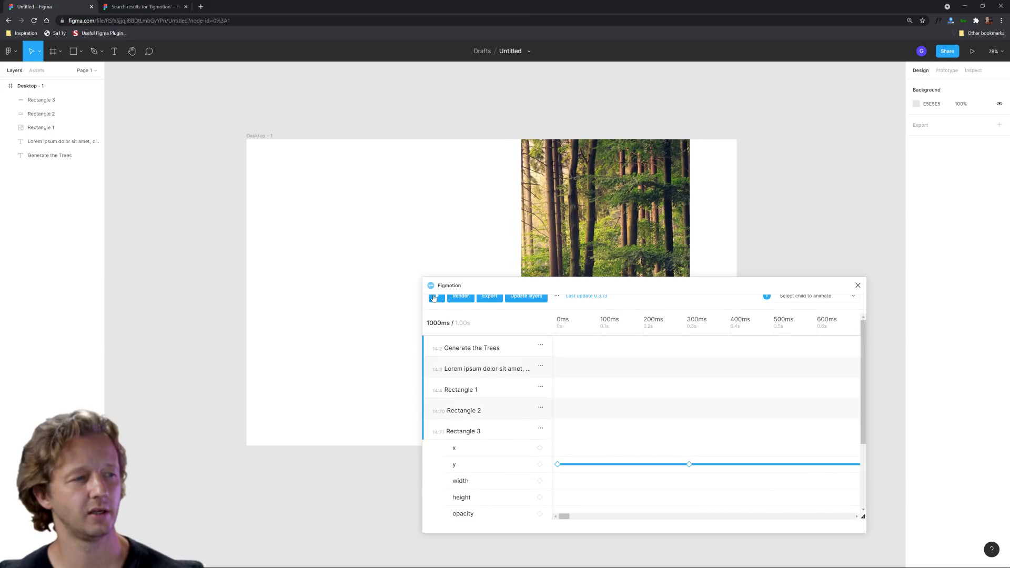
pyautogui.click(690, 467)
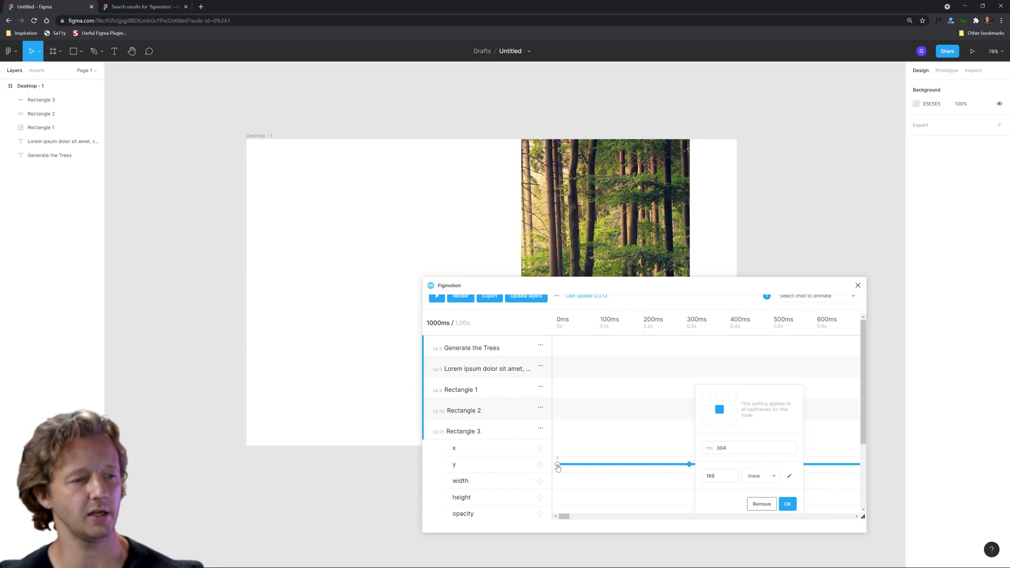
pyautogui.click(558, 466)
pyautogui.click(558, 465)
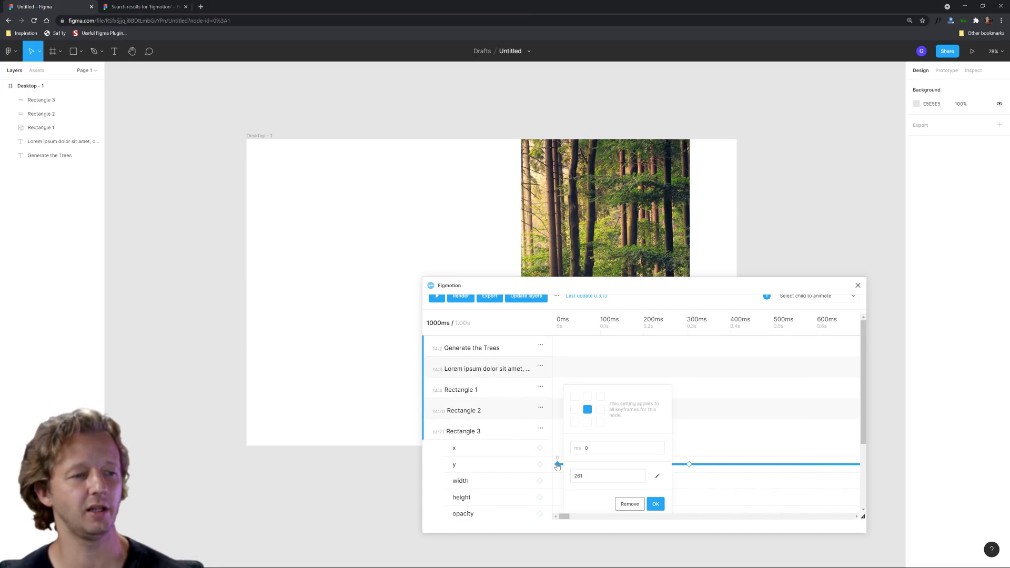
pyautogui.click(604, 477)
pyautogui.click(655, 504)
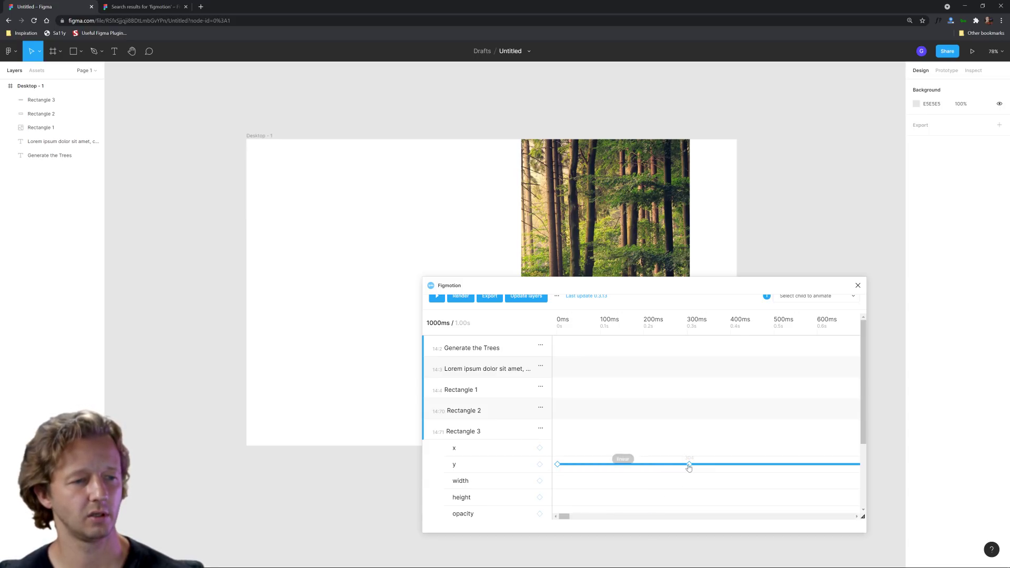
# Step: Set the 304ms y keyframe to 261 and the 1000ms y keyframe to 189
pyautogui.click(690, 467)
pyautogui.click(714, 476)
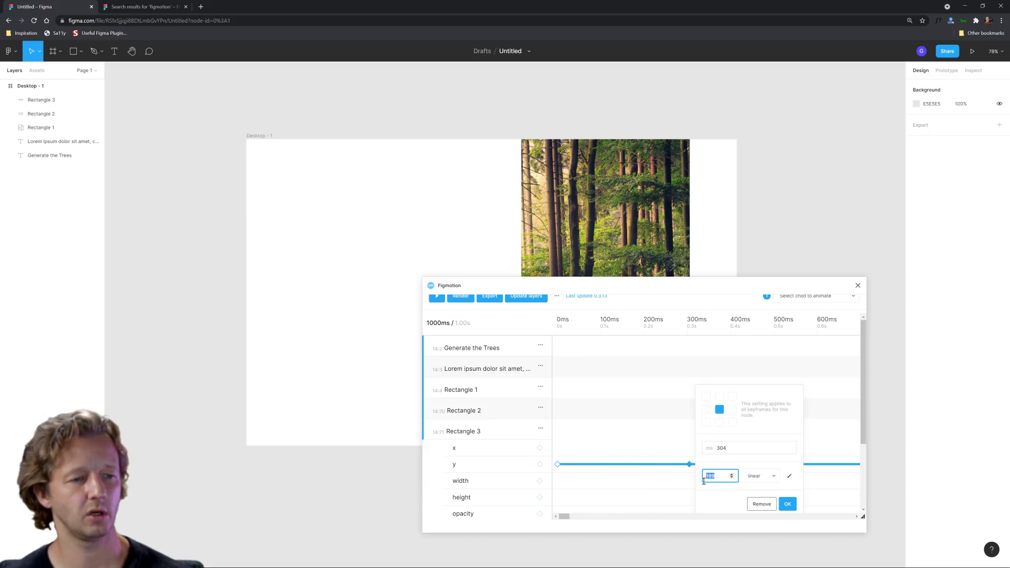
pyautogui.write('261')
pyautogui.click(788, 504)
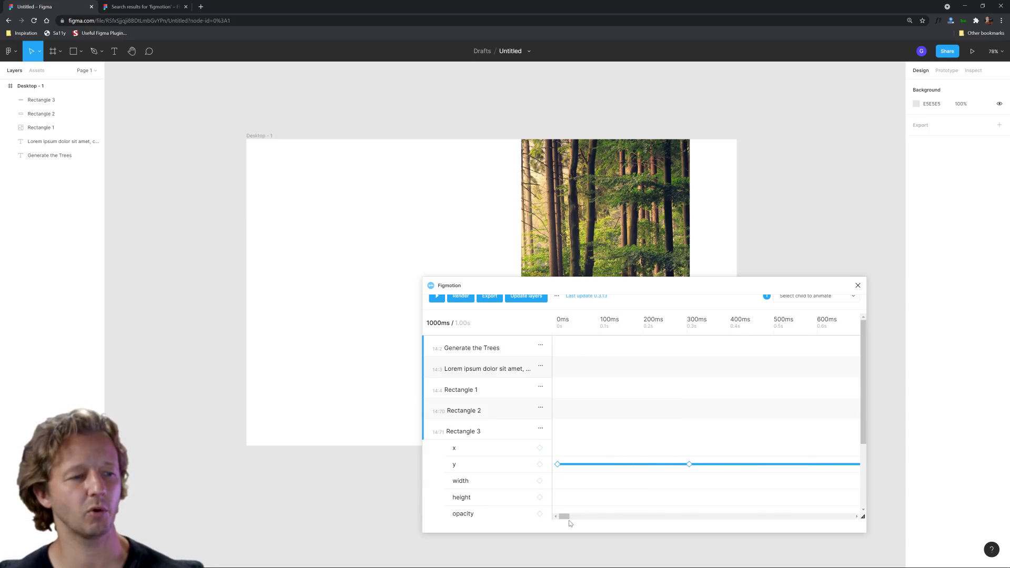
pyautogui.moveTo(570, 521); pyautogui.dragTo(581, 520)
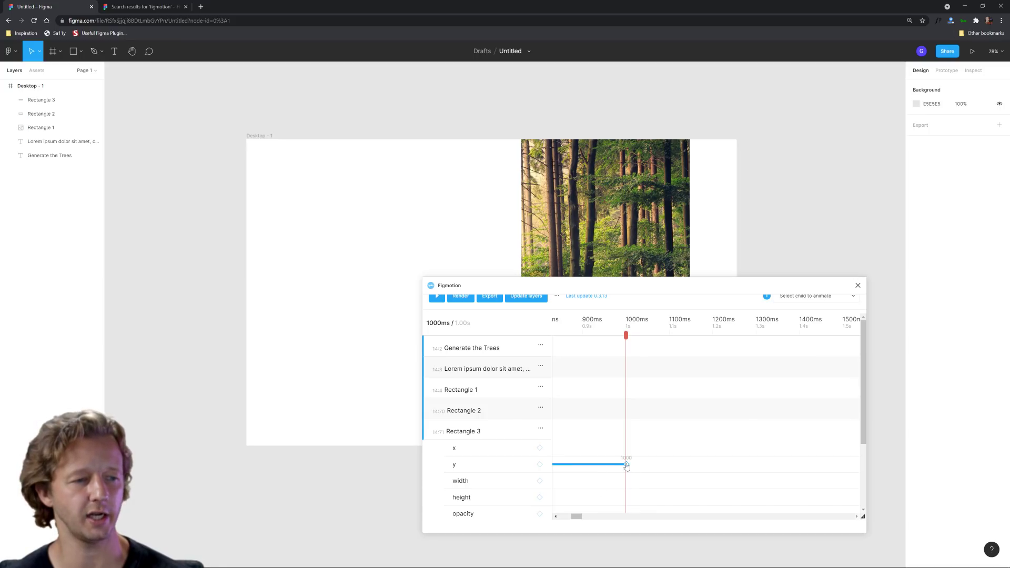
pyautogui.click(626, 467)
pyautogui.click(642, 475)
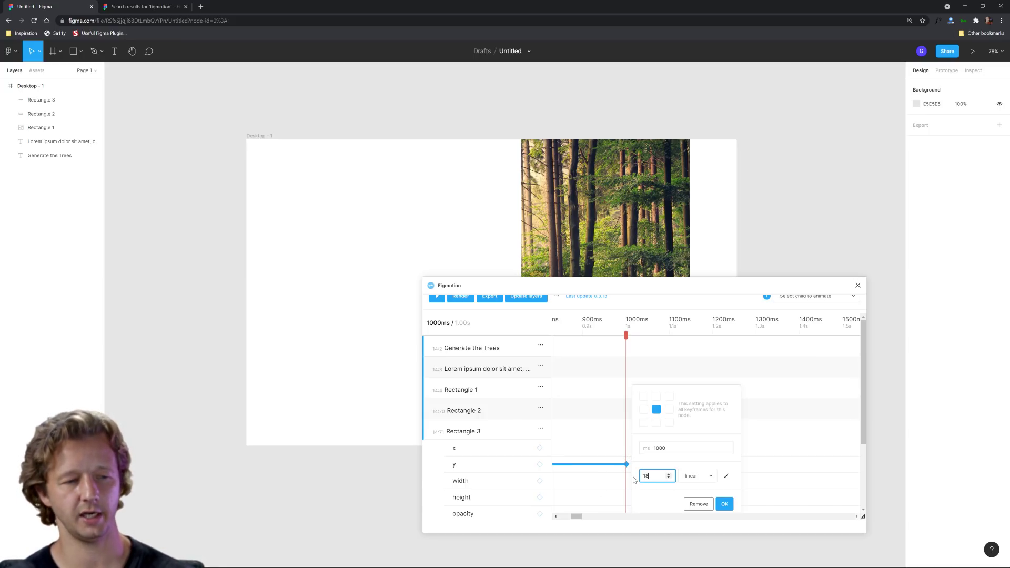
pyautogui.write('189')
pyautogui.press('Return')
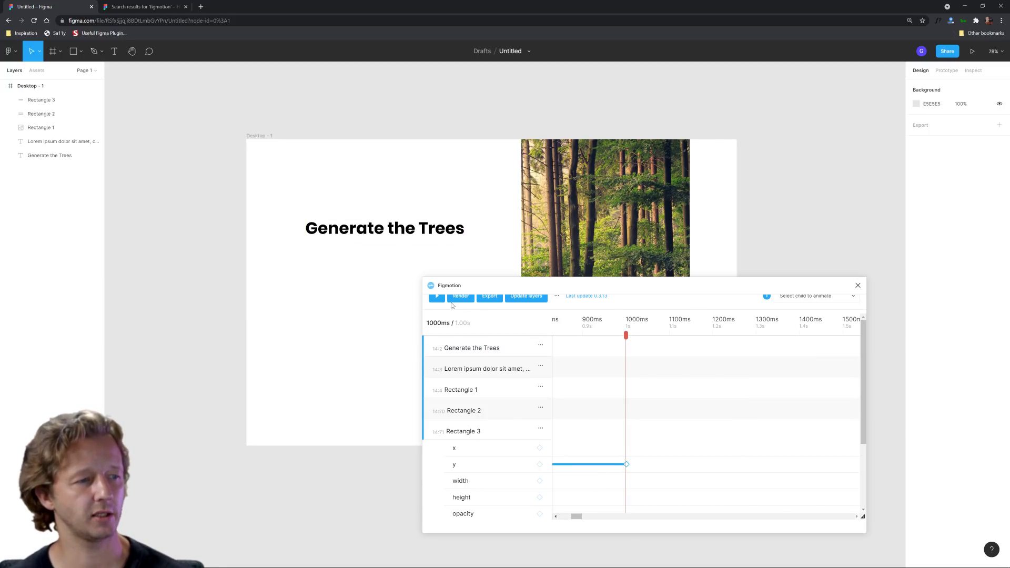
# Step: Replay the animation to check the headline is revealed
pyautogui.moveTo(580, 516); pyautogui.dragTo(569, 516)
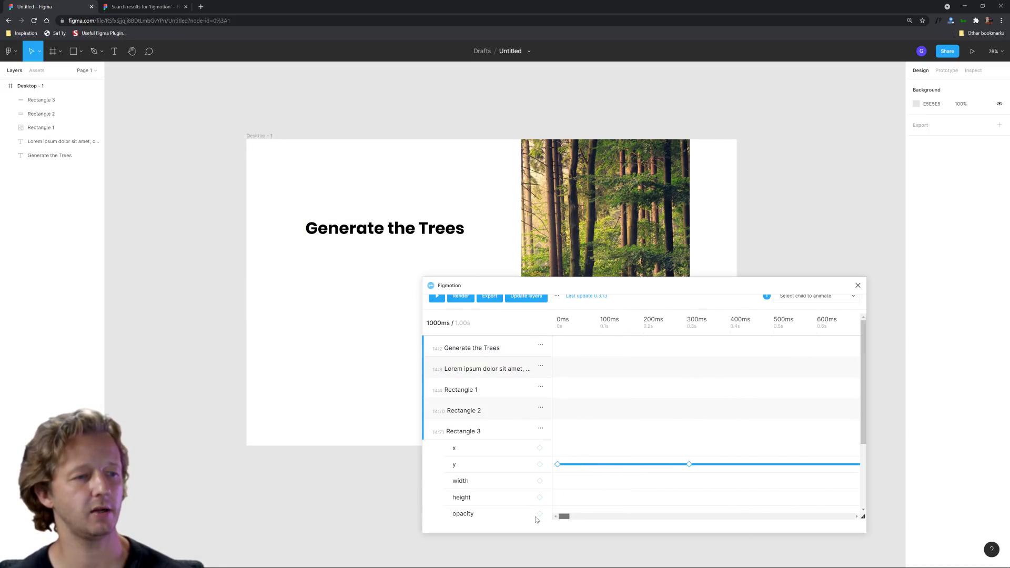
pyautogui.hscroll(-1, 561, 329)
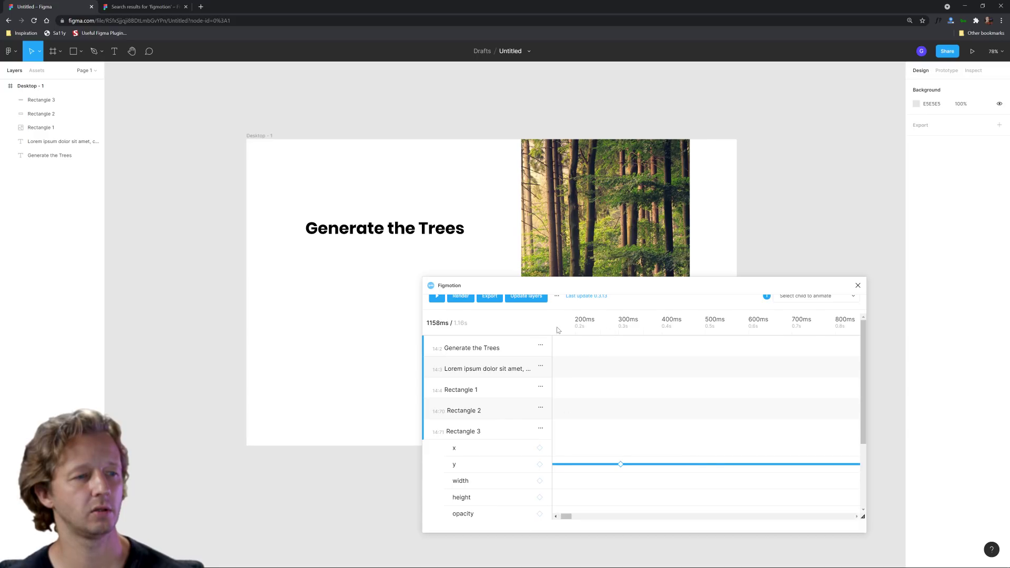
pyautogui.click(436, 300)
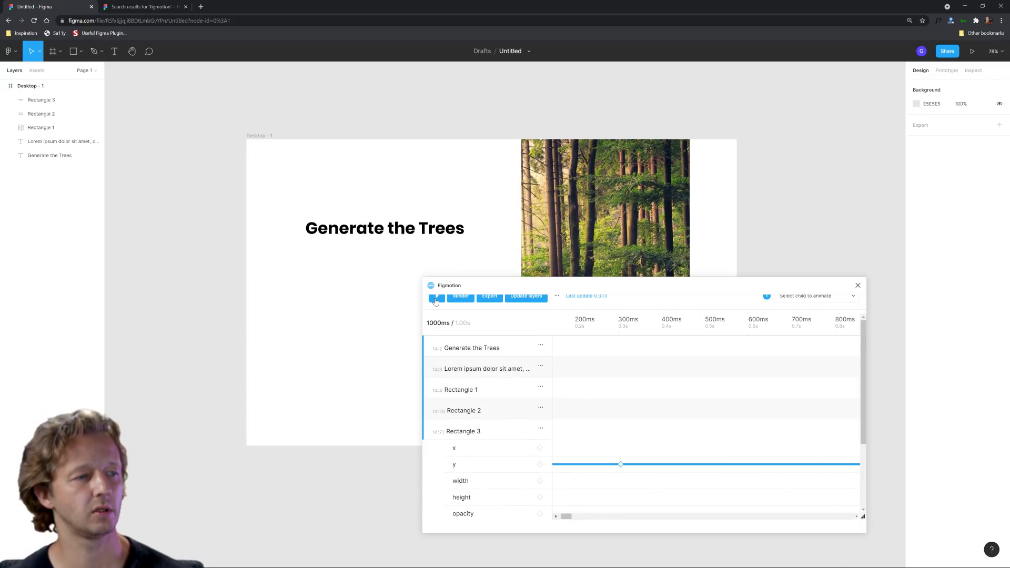
pyautogui.click(436, 299)
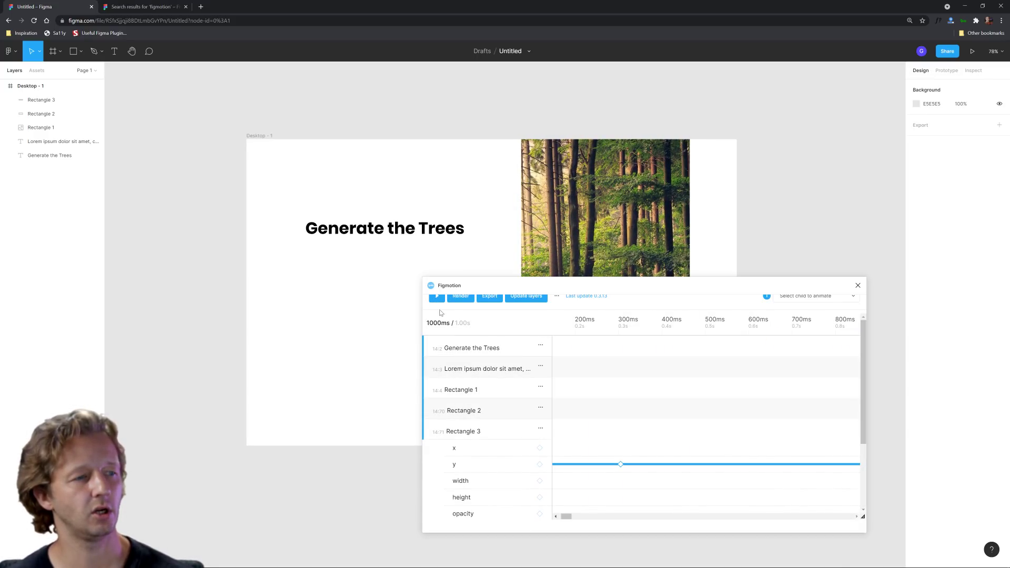
pyautogui.click(354, 278)
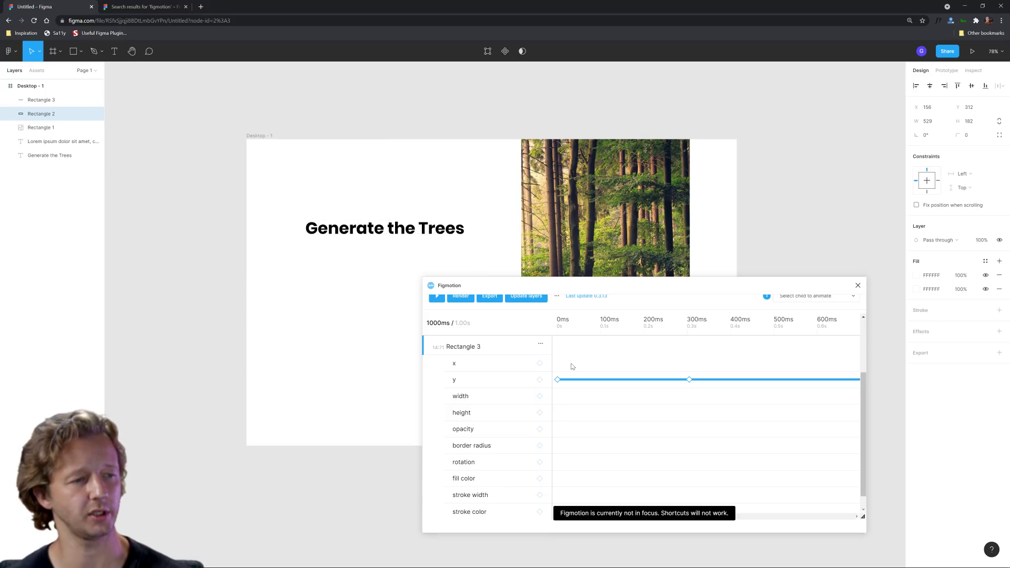
# Step: Expand Rectangle 2 in Figmotion and add height and y keyframes at 500ms
pyautogui.click(445, 347)
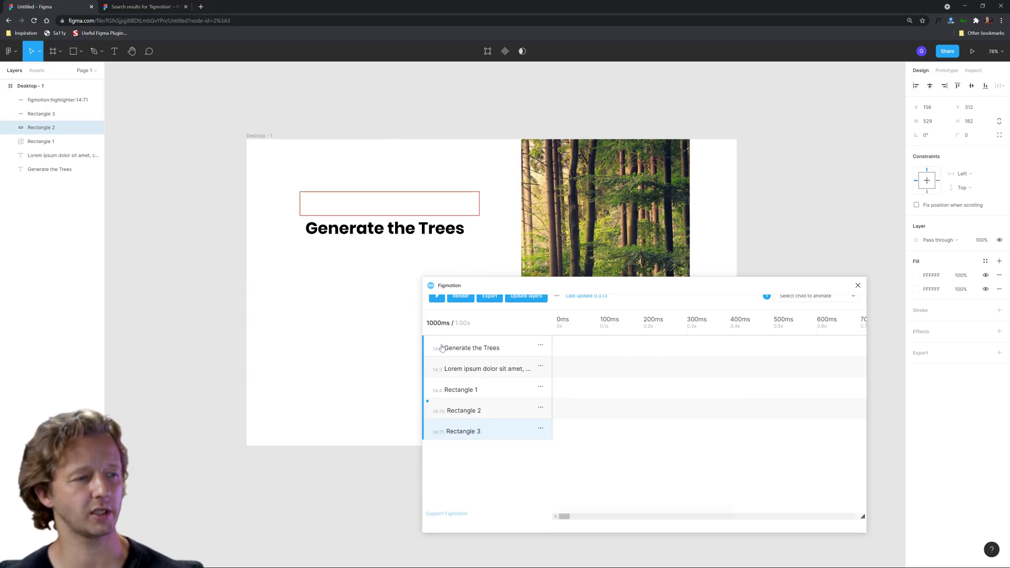
pyautogui.click(463, 410)
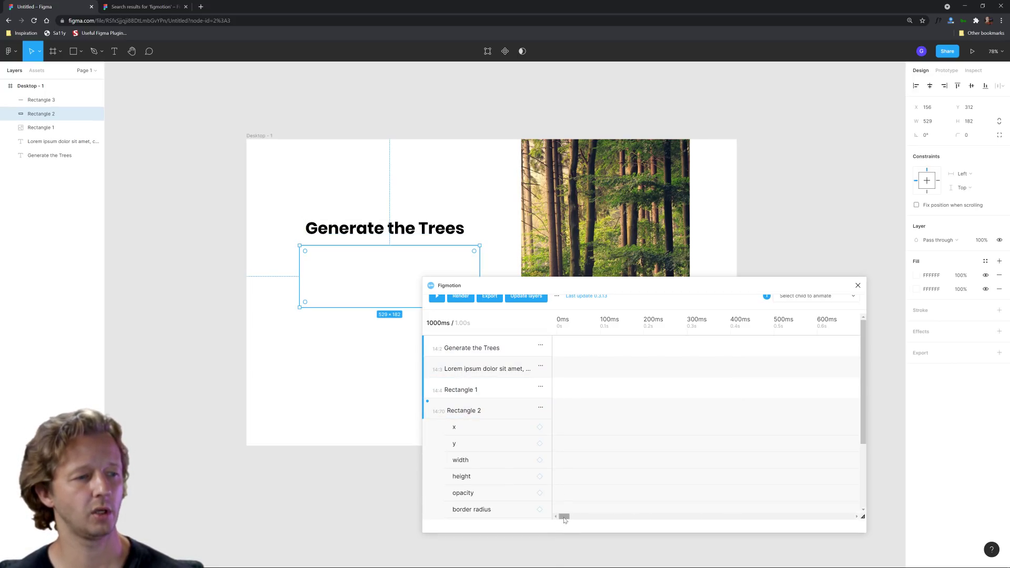
pyautogui.click(774, 330)
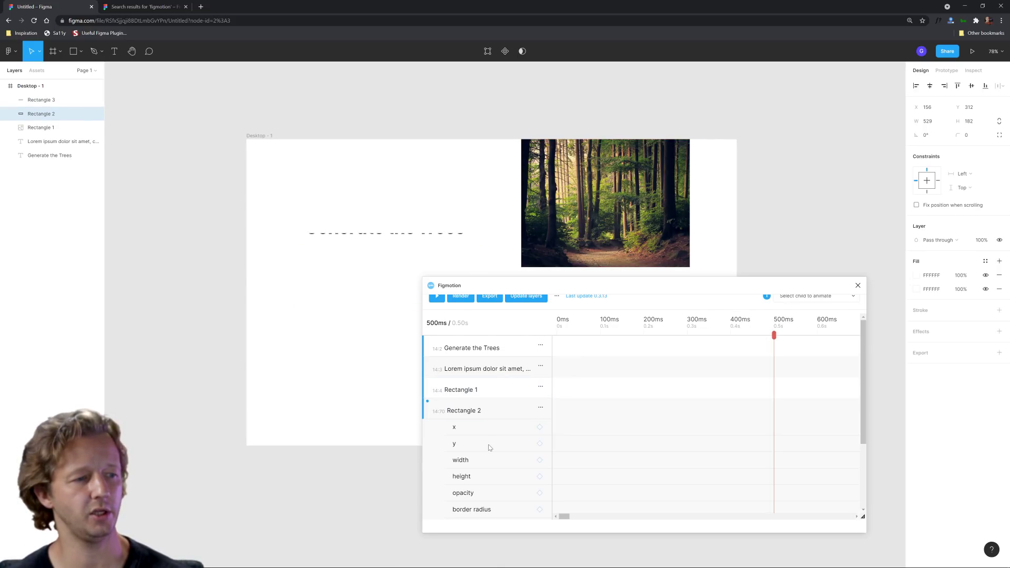
pyautogui.click(540, 476)
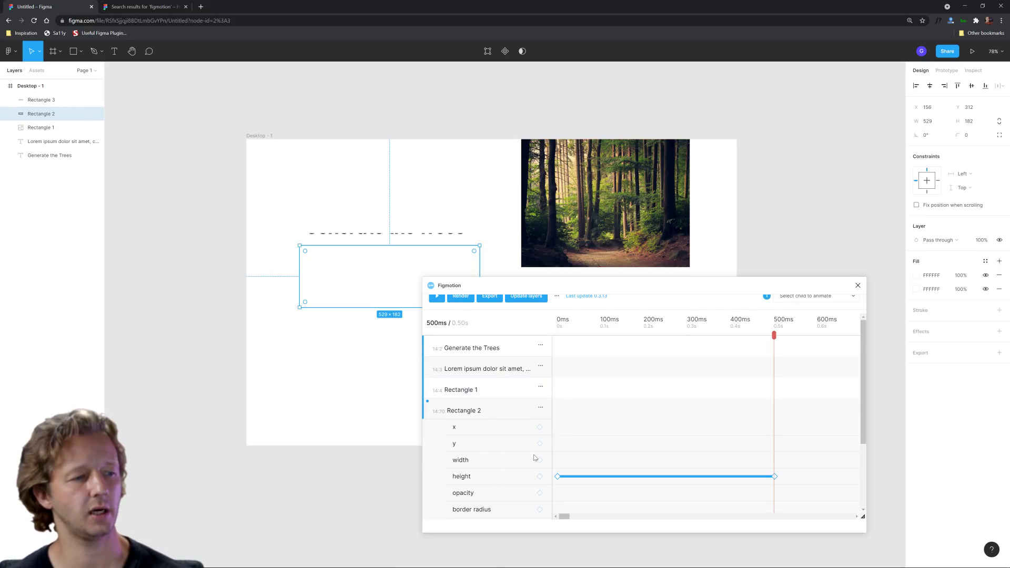
pyautogui.click(540, 444)
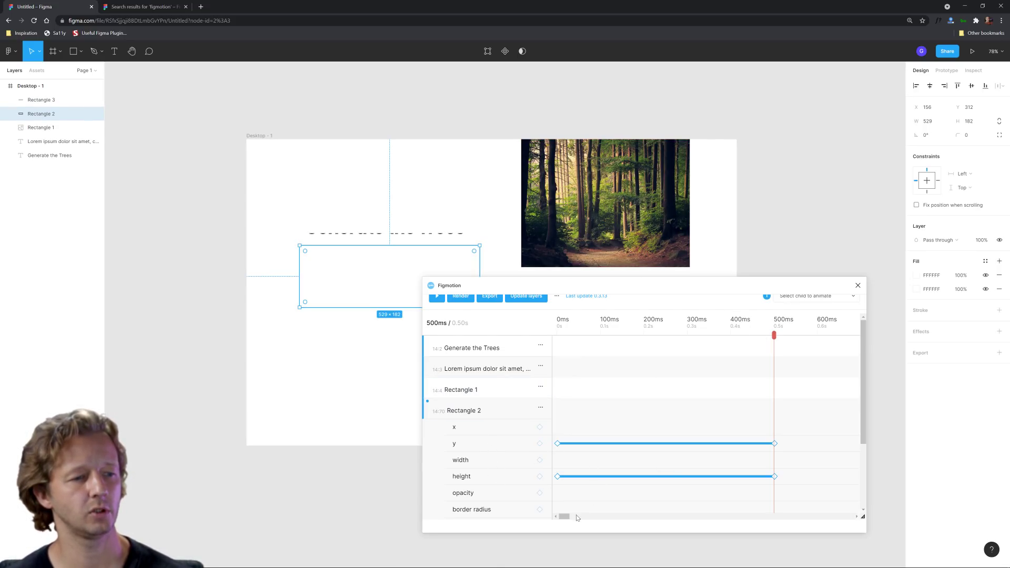
# Step: Add y and height keyframes for Rectangle 2 at 1000ms
pyautogui.moveTo(565, 518); pyautogui.dragTo(575, 517)
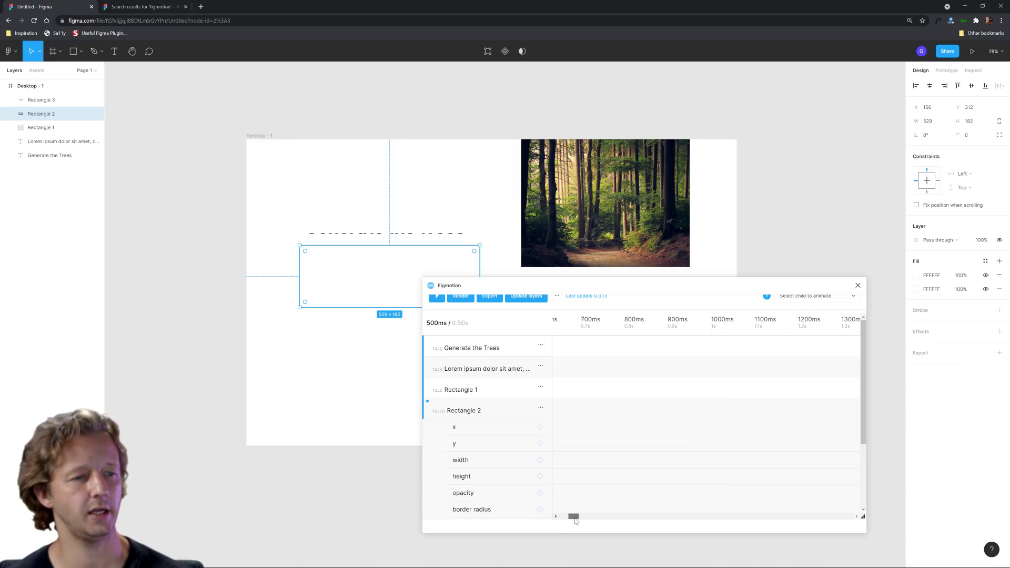
pyautogui.hscroll(-5, 714, 326)
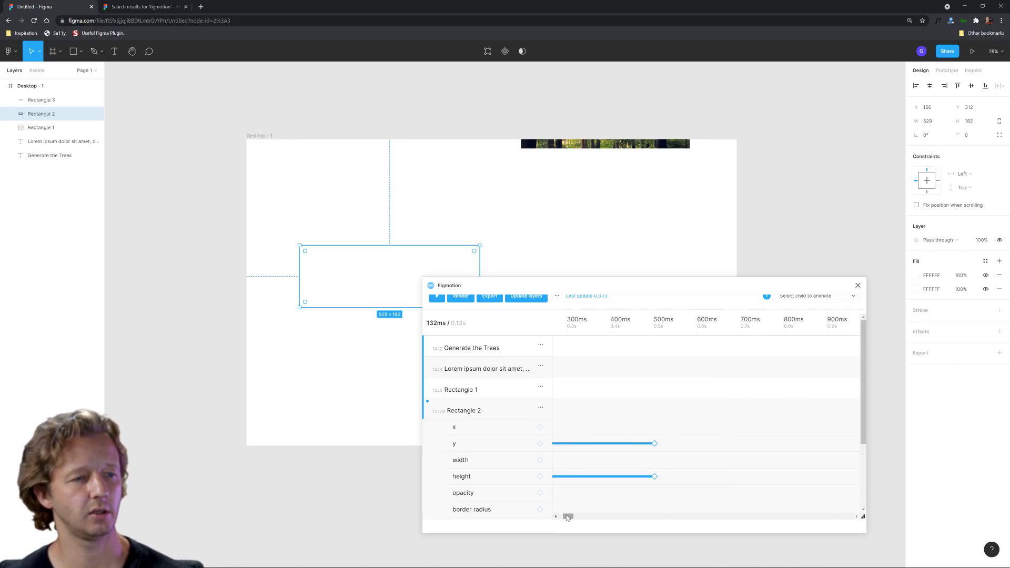
pyautogui.moveTo(566, 517); pyautogui.dragTo(573, 517)
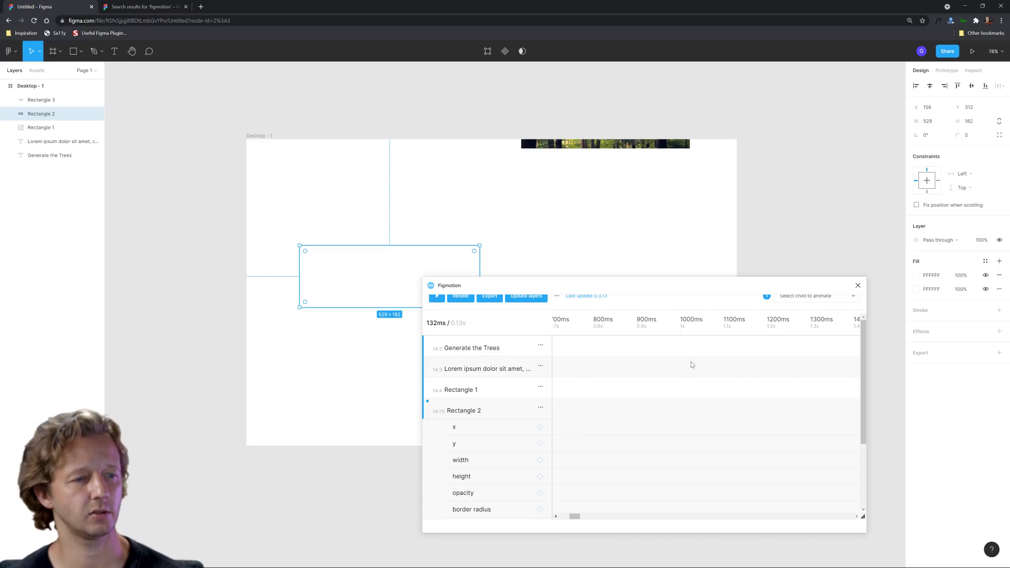
pyautogui.click(680, 324)
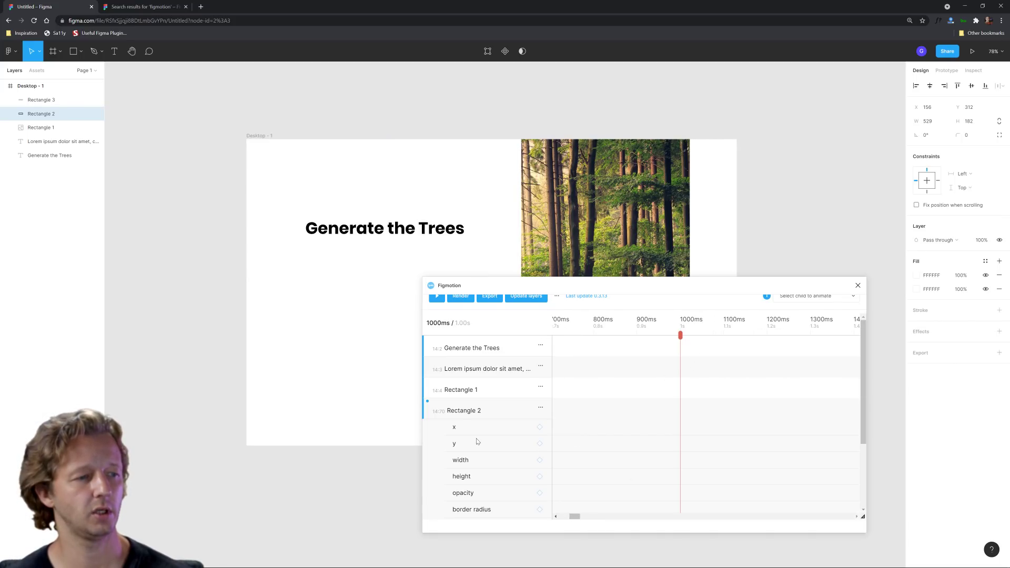
pyautogui.click(539, 444)
pyautogui.click(539, 476)
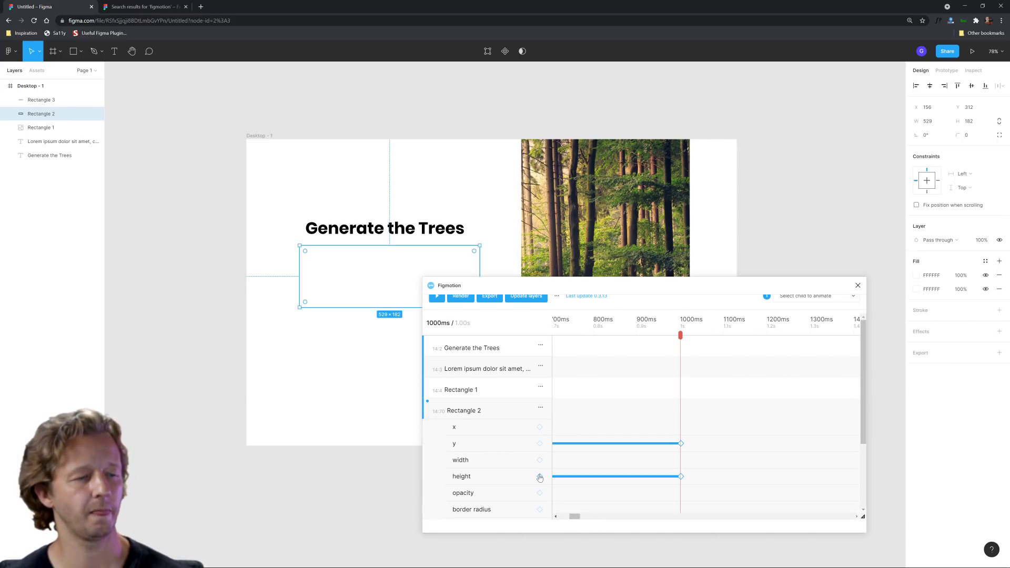
# Step: Shrink Rectangle 2 to a 4 px strip and set its 1000ms keyframes to y 333, height 4
pyautogui.click(366, 288)
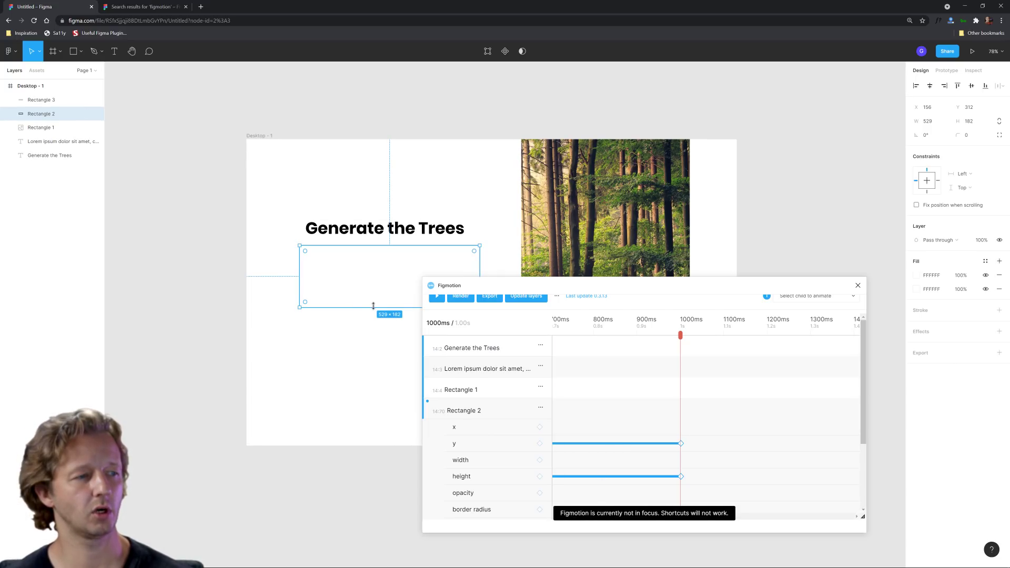
pyautogui.moveTo(376, 308); pyautogui.dragTo(381, 278)
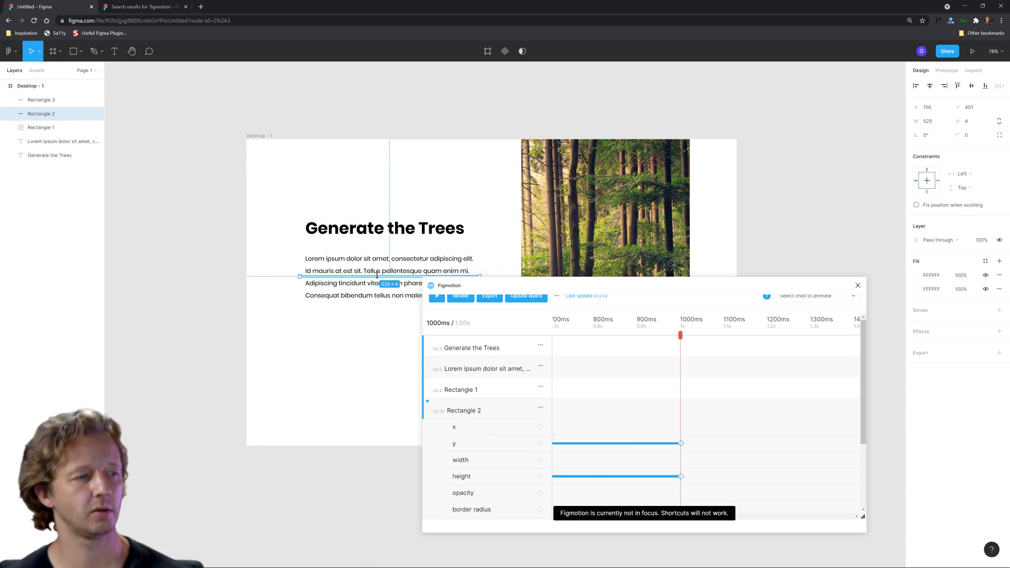
pyautogui.moveTo(369, 276); pyautogui.dragTo(369, 257)
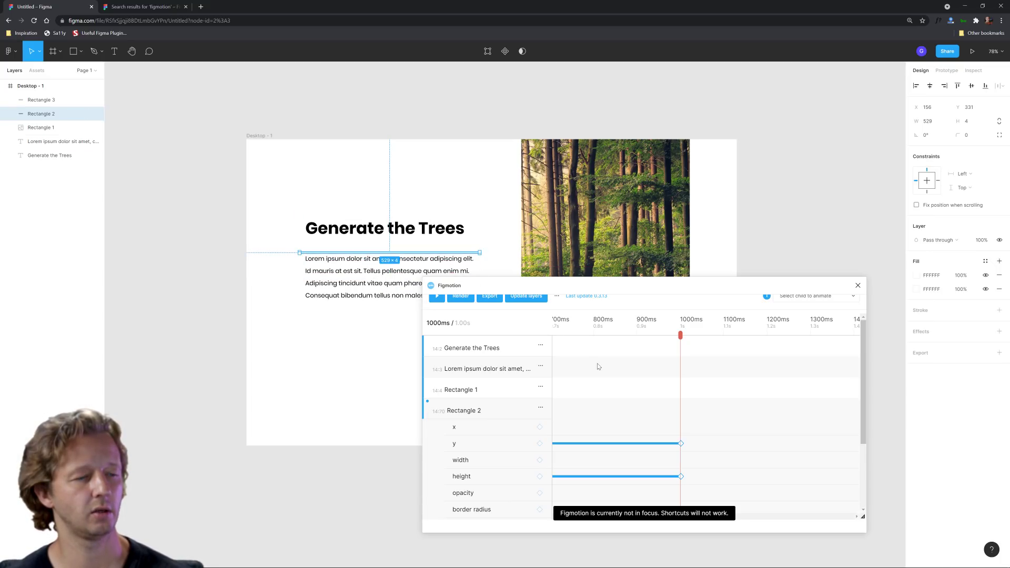
pyautogui.click(681, 443)
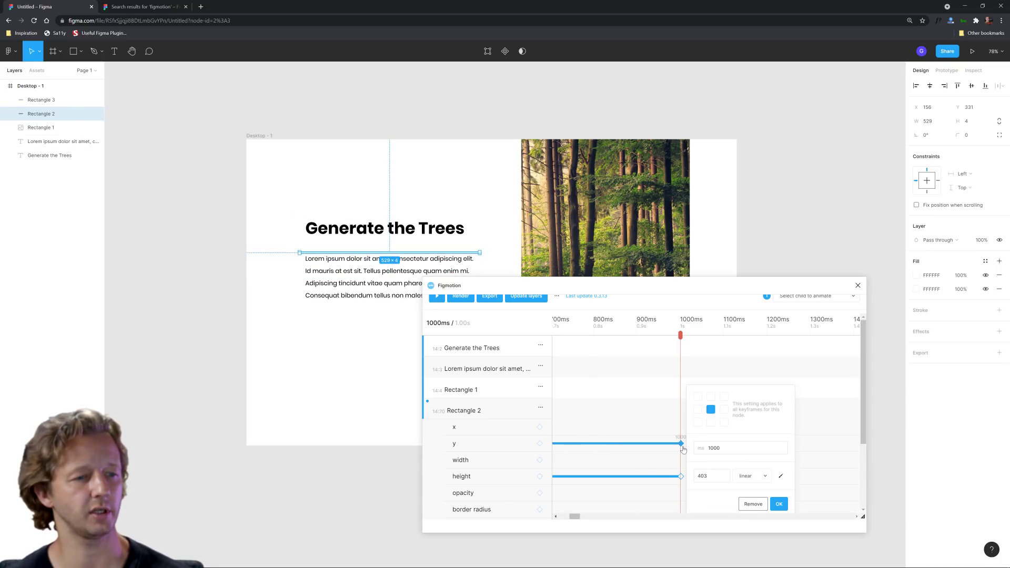
pyautogui.click(780, 478)
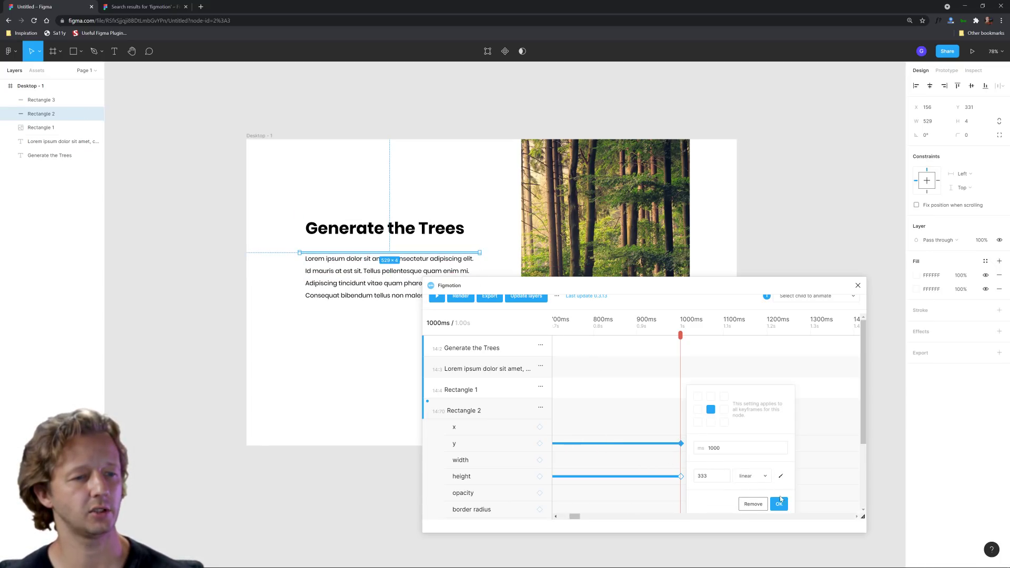
pyautogui.click(781, 504)
pyautogui.click(681, 476)
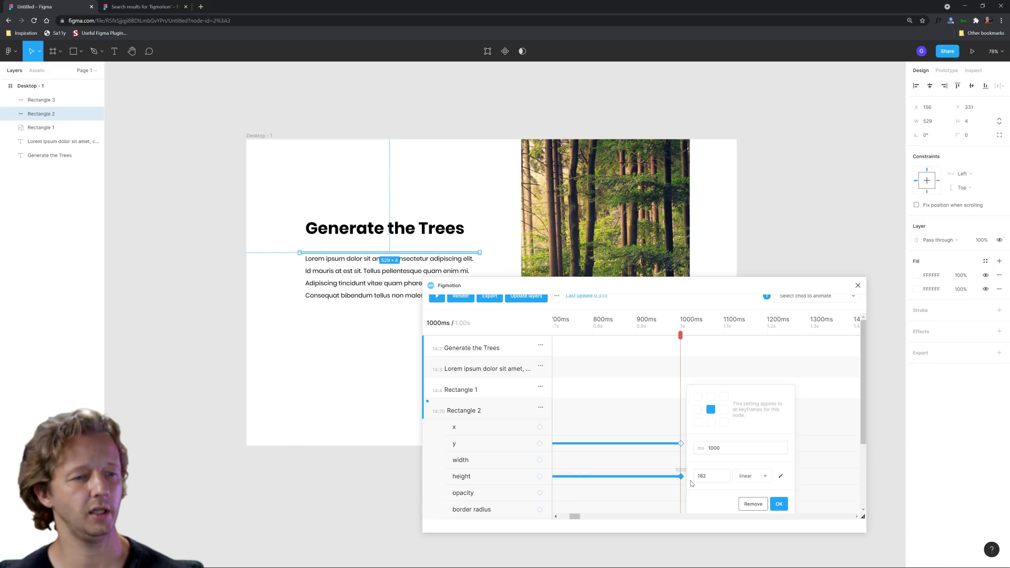
pyautogui.click(780, 476)
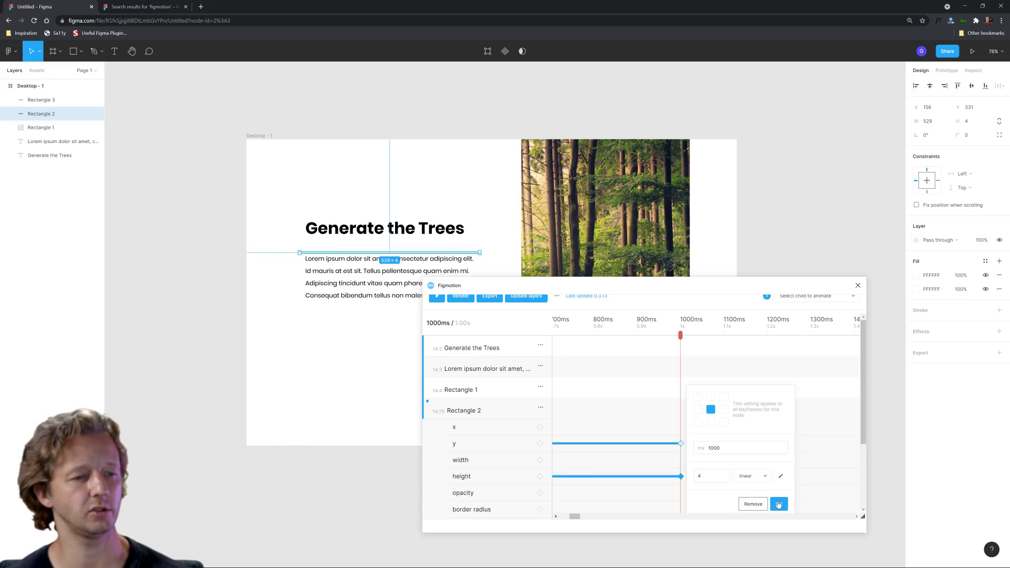
pyautogui.click(779, 504)
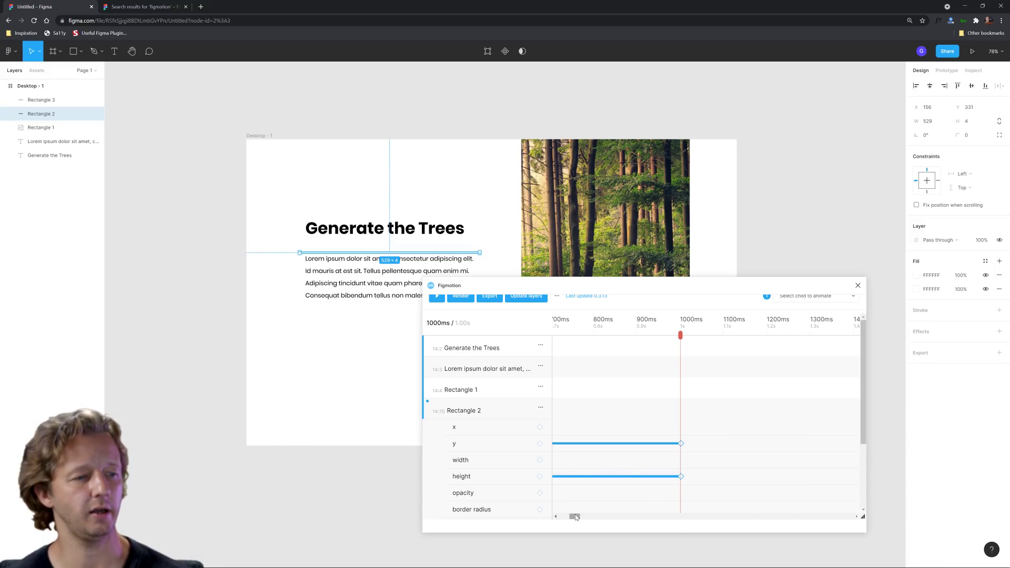
# Step: Replay the animation several times to watch the paragraph being uncovered
pyautogui.click(434, 304)
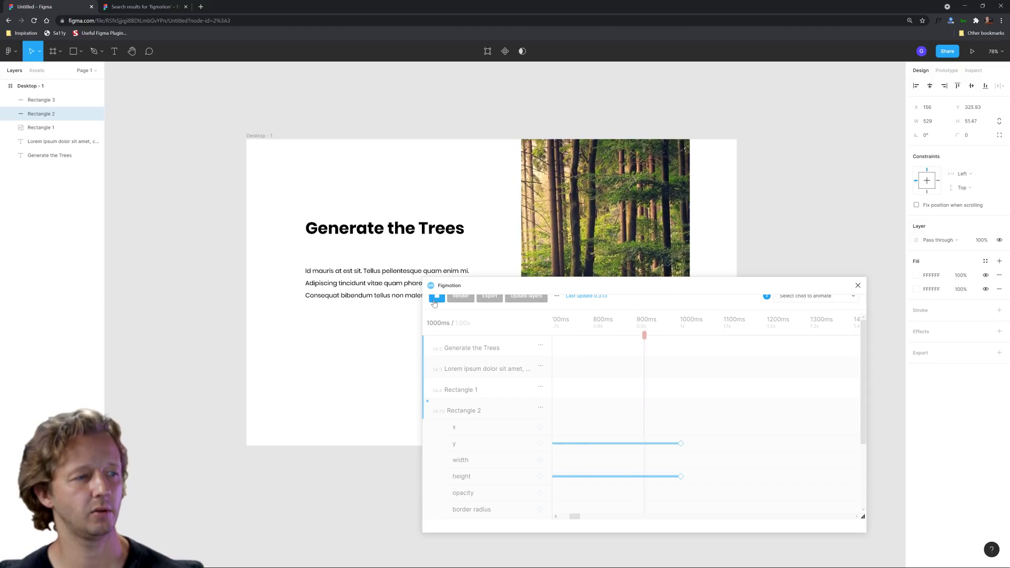
pyautogui.click(434, 303)
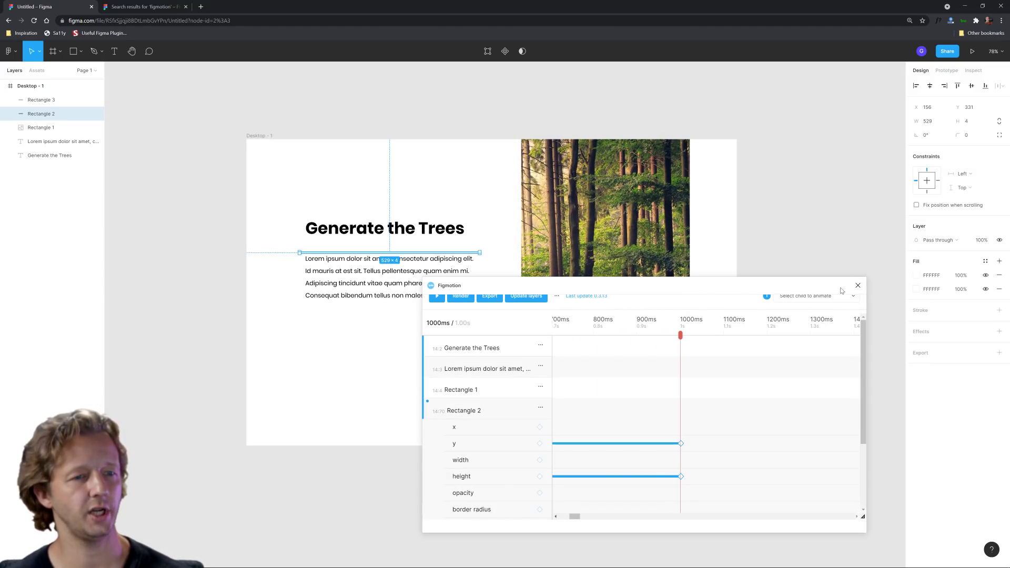
pyautogui.moveTo(843, 291); pyautogui.dragTo(628, 372)
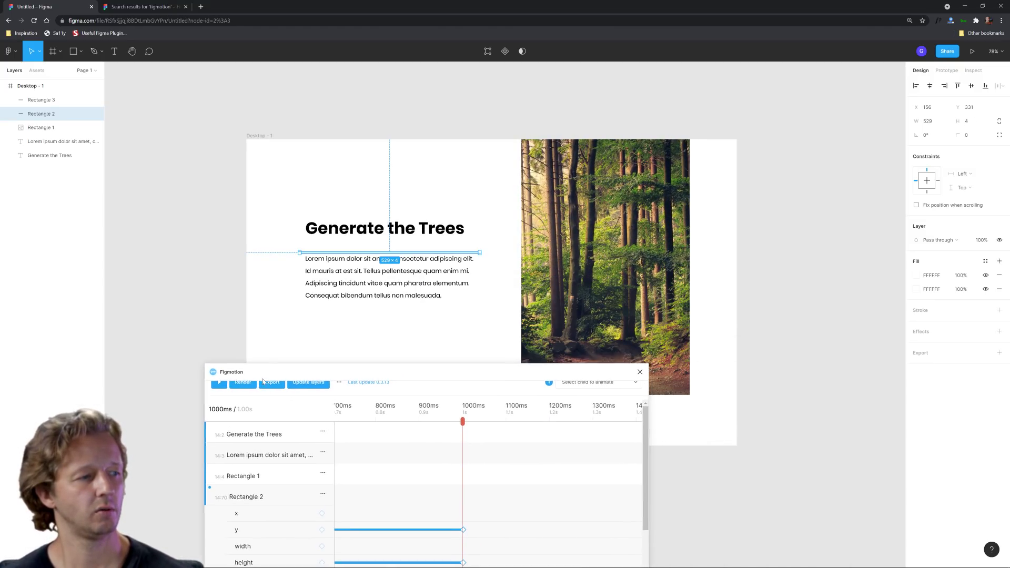
pyautogui.moveTo(236, 383); pyautogui.dragTo(217, 446)
pyautogui.click(189, 446)
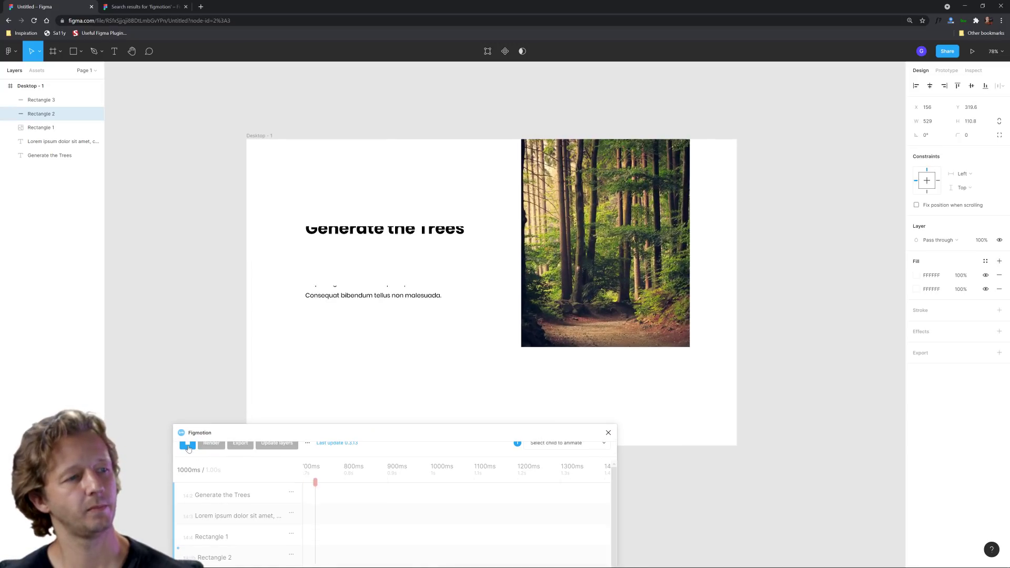
pyautogui.click(189, 446)
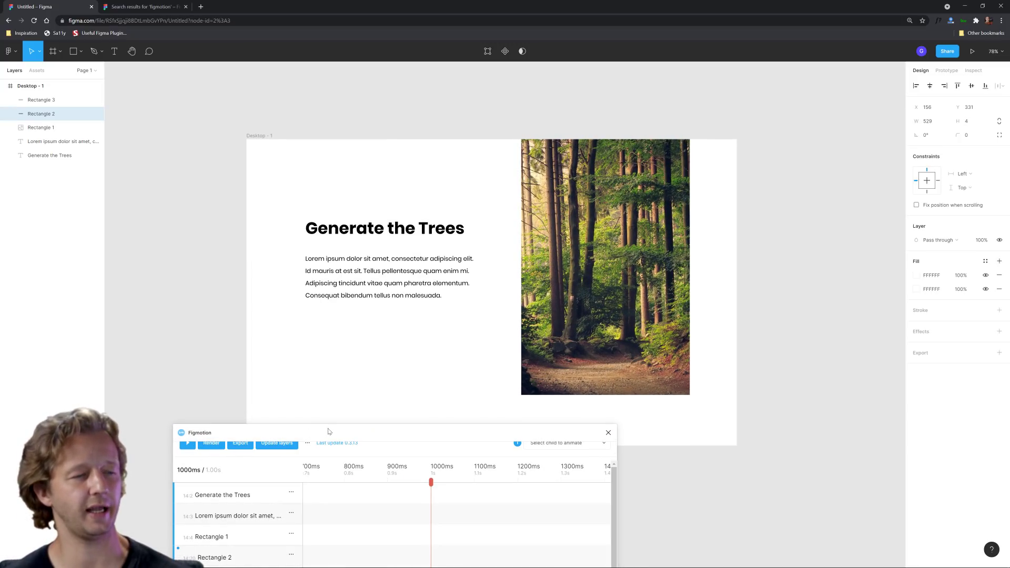
pyautogui.moveTo(328, 431); pyautogui.dragTo(486, 411)
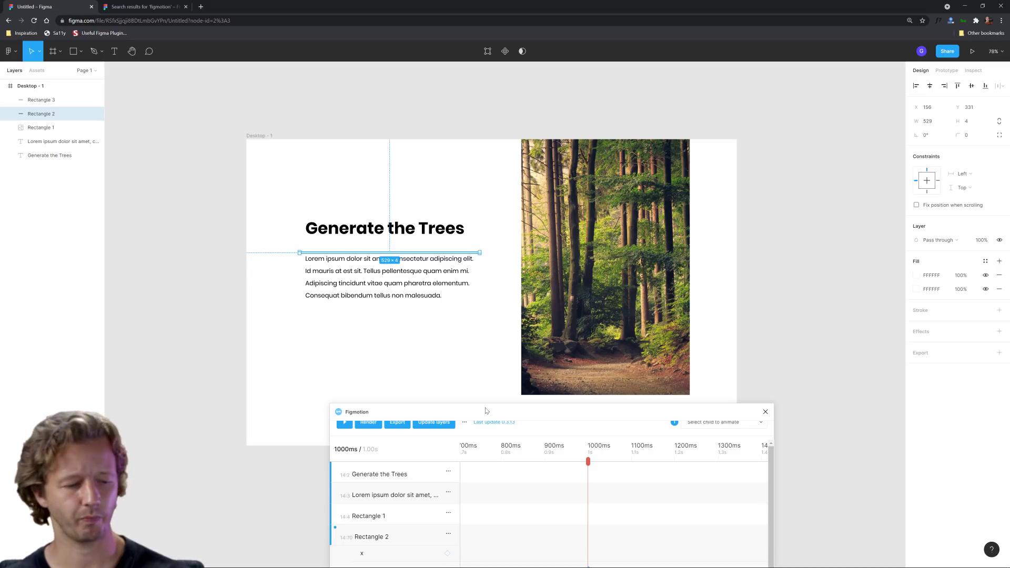
pyautogui.moveTo(488, 410); pyautogui.dragTo(490, 225)
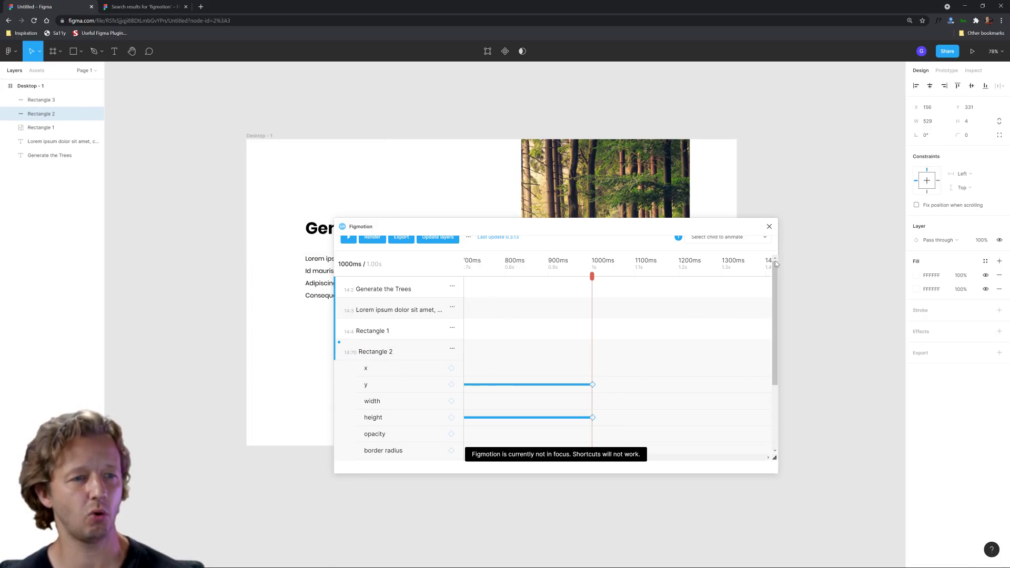
pyautogui.click(768, 241)
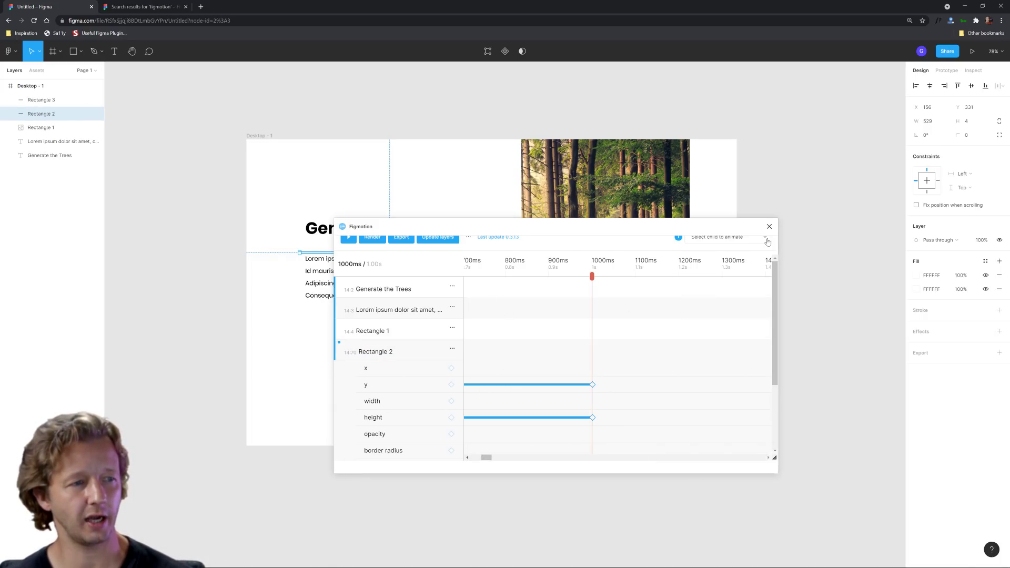
# Step: Close Figmotion and relaunch it from the canvas menu's Plugins list
pyautogui.click(770, 226)
pyautogui.rightClick(757, 228)
pyautogui.moveTo(776, 255)
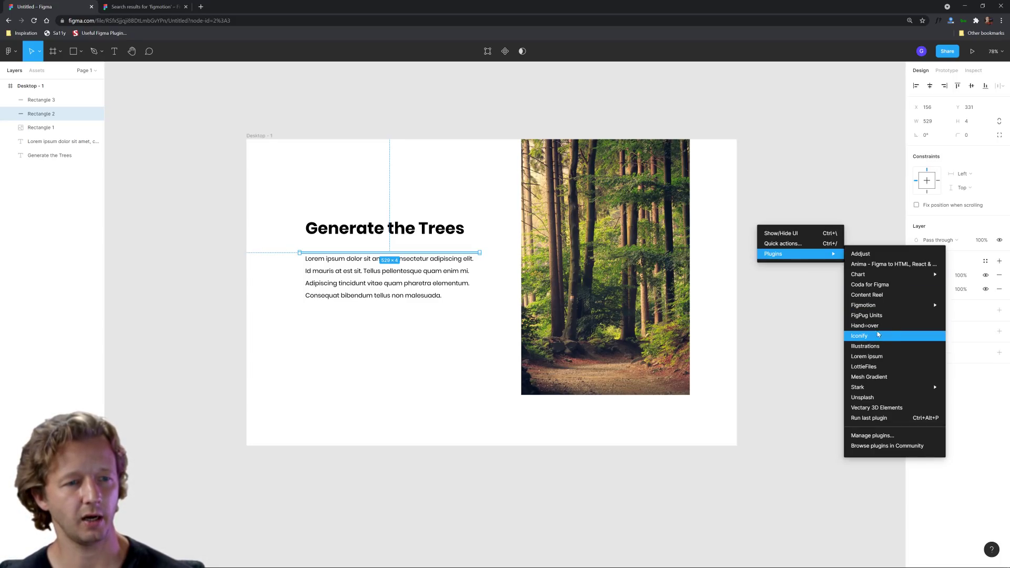
pyautogui.moveTo(862, 306)
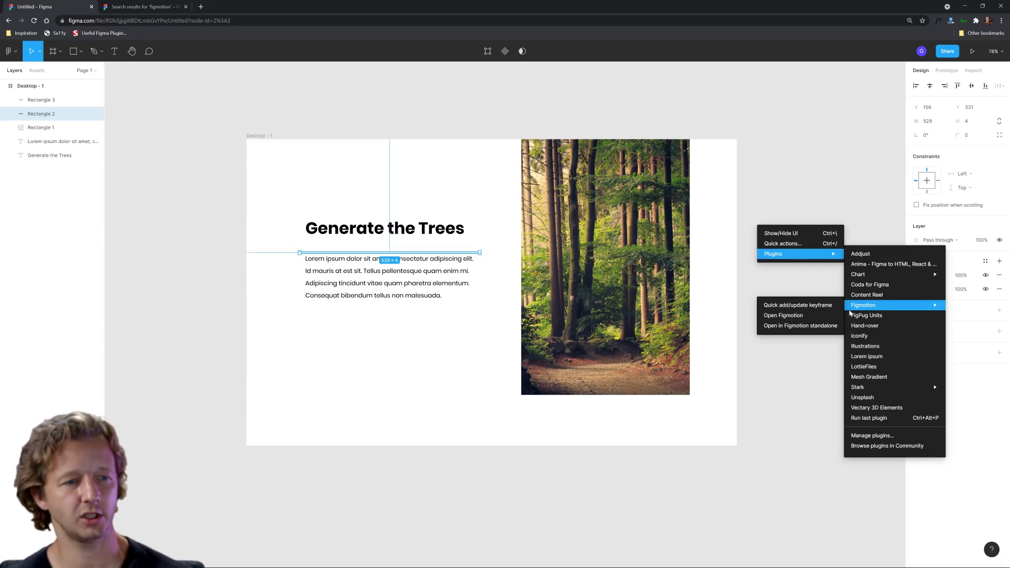
pyautogui.click(800, 316)
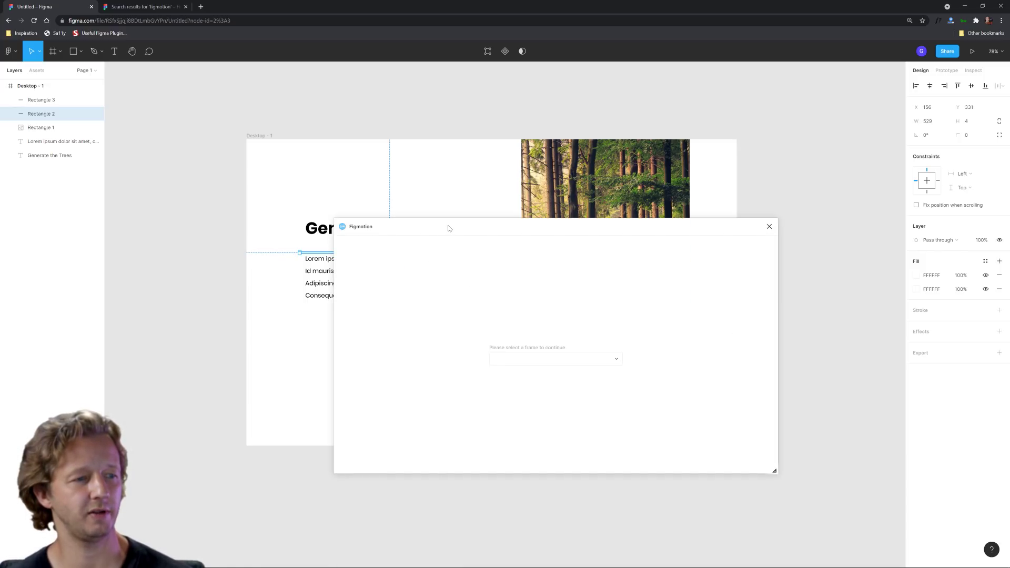
# Step: Select the Desktop - 1 frame in Figmotion and play the full animation preview, then stop it
pyautogui.moveTo(449, 228); pyautogui.dragTo(314, 235)
pyautogui.click(392, 367)
pyautogui.click(372, 367)
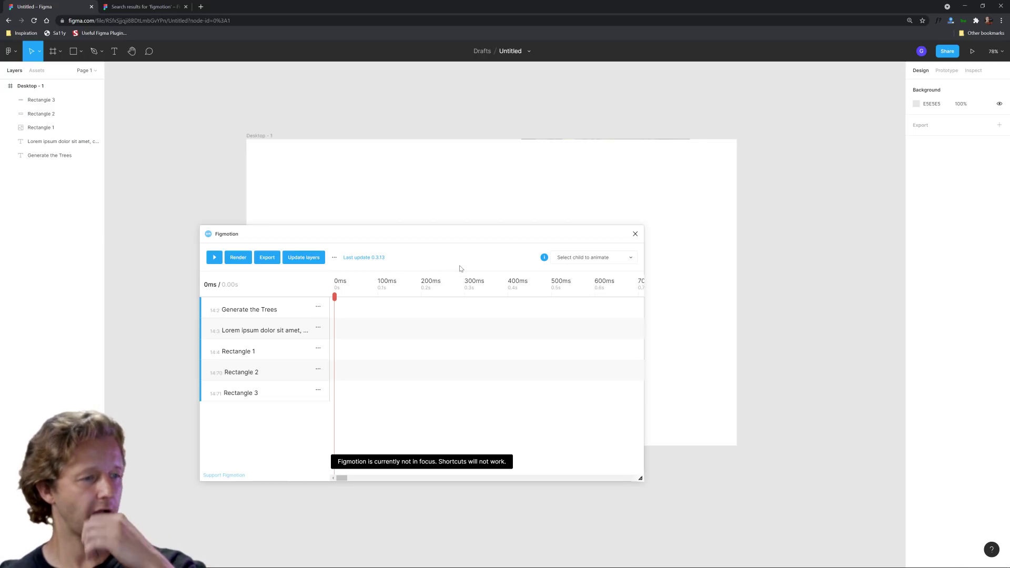
pyautogui.moveTo(380, 238); pyautogui.dragTo(522, 322)
pyautogui.click(355, 340)
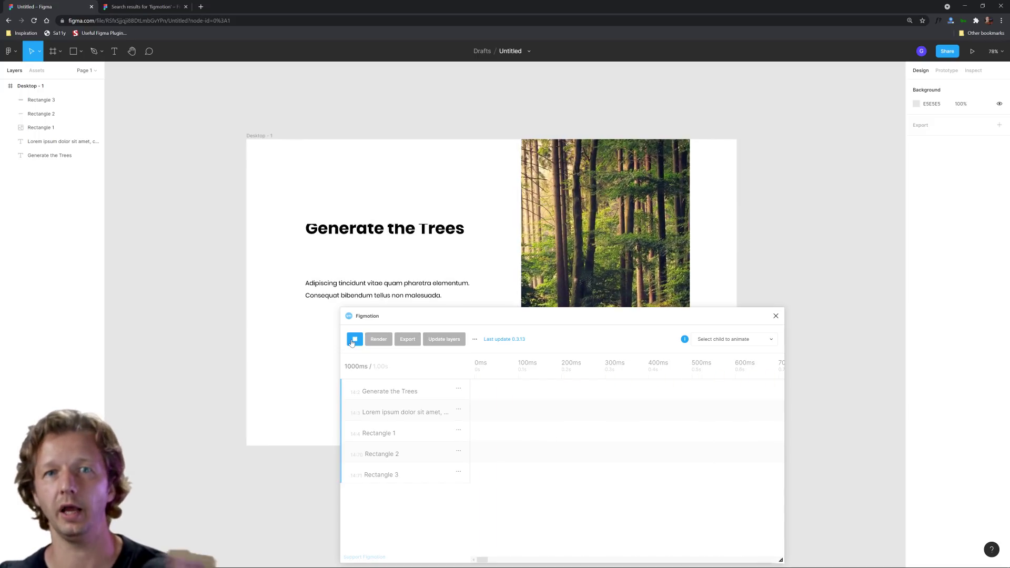
pyautogui.click(350, 342)
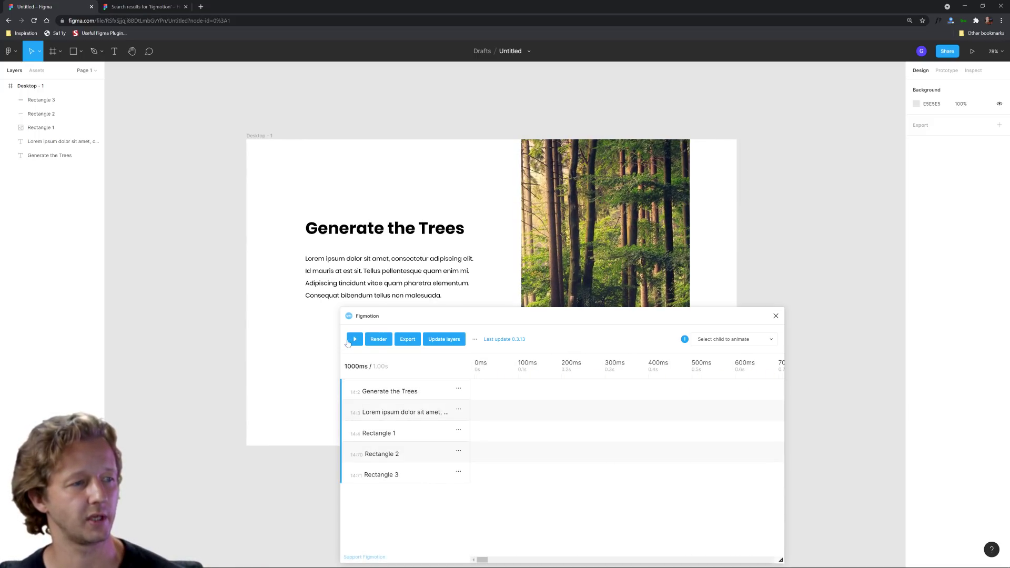
pyautogui.moveTo(481, 316); pyautogui.dragTo(582, 243)
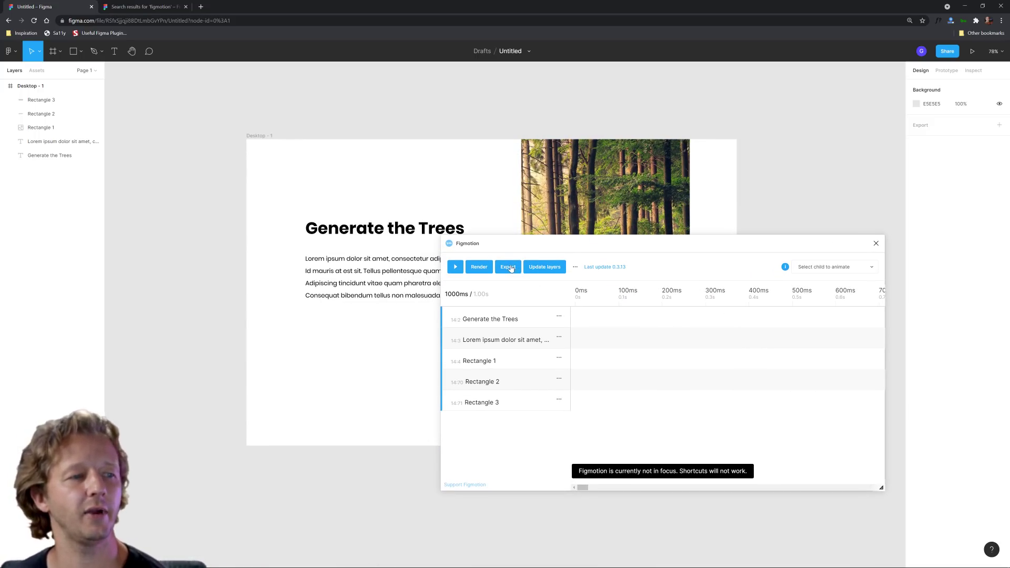
# Step: Render the Figmotion animation as an mp4 video at 60 fps
pyautogui.click(476, 271)
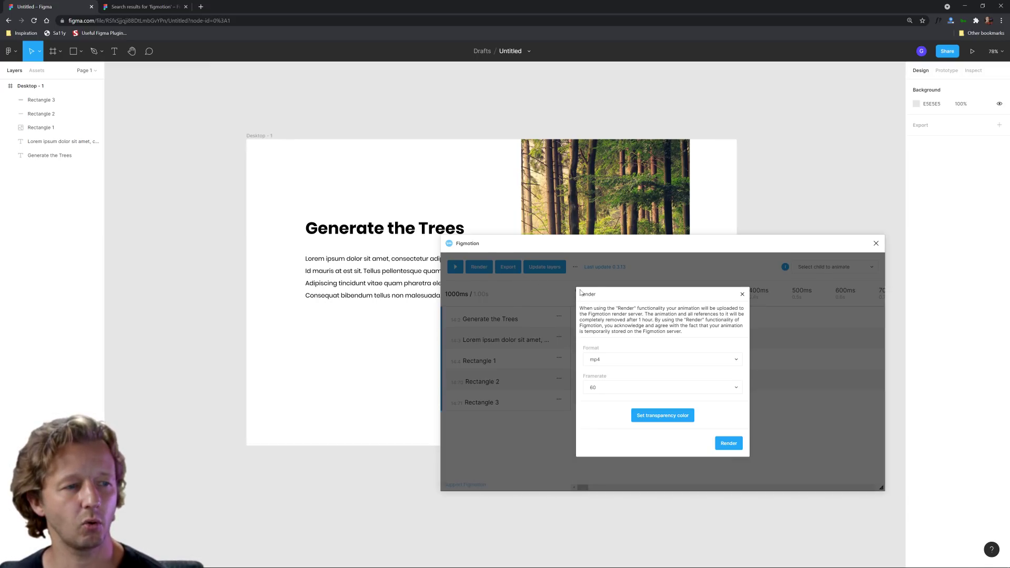
pyautogui.click(619, 360)
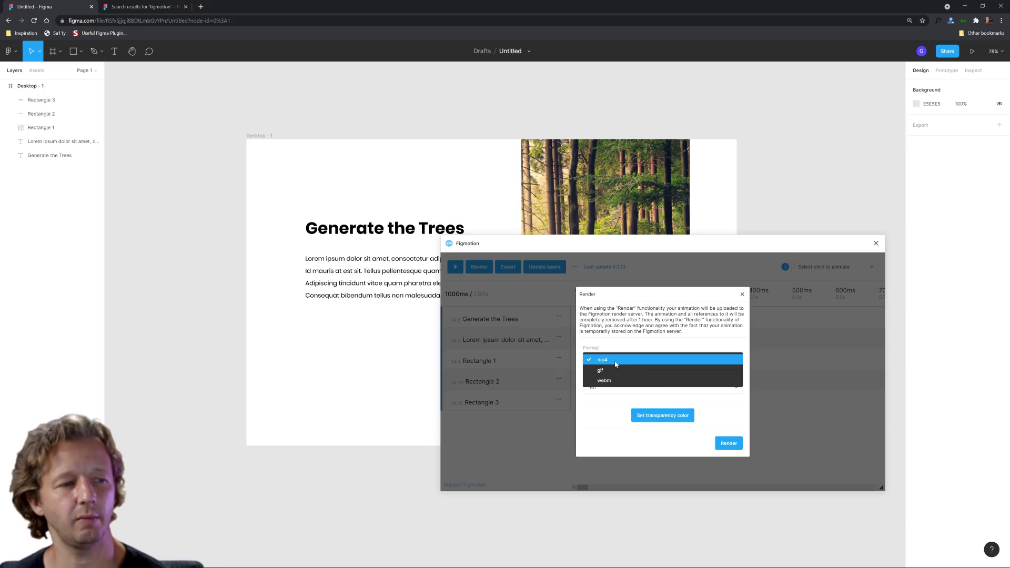
pyautogui.click(618, 341)
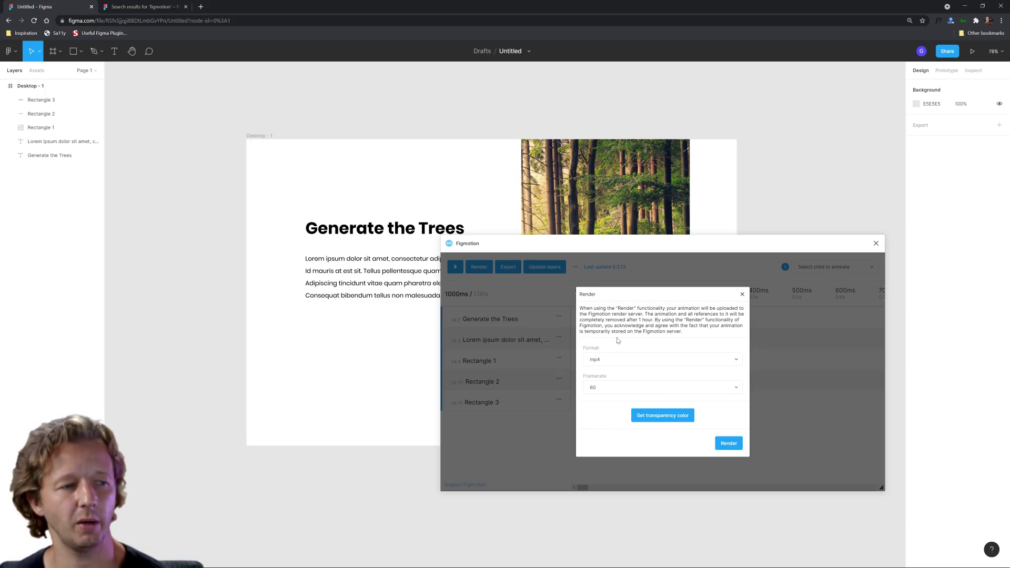
pyautogui.click(728, 443)
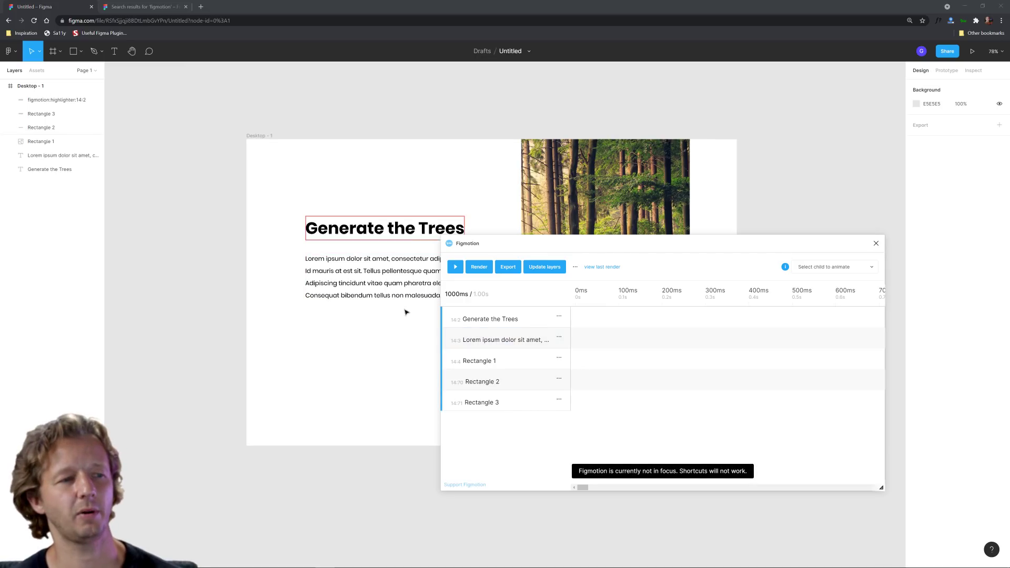
pyautogui.click(638, 273)
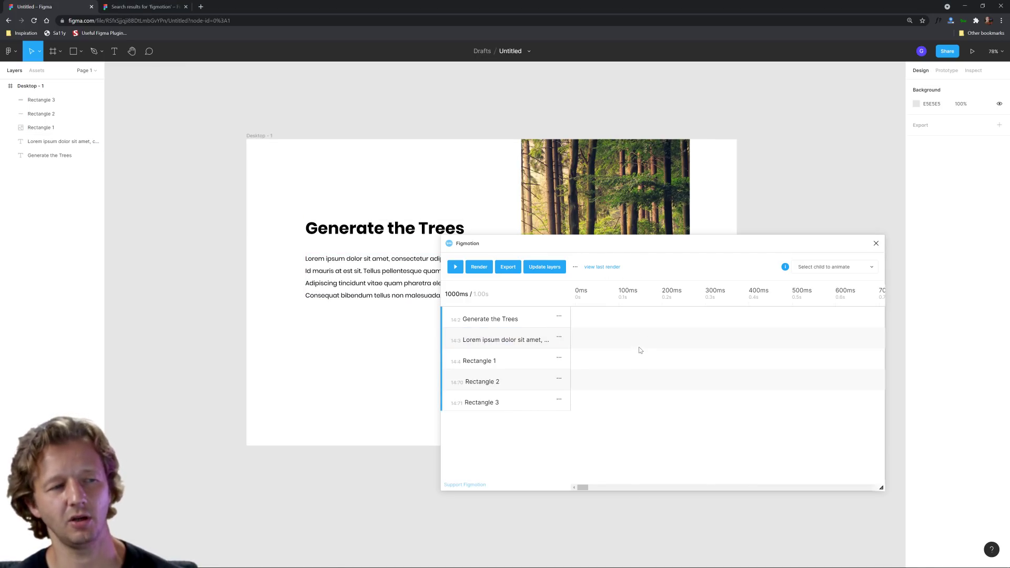
# Step: Open the last render in a new Chrome tab and replay the one-second mp4
pyautogui.click(603, 268)
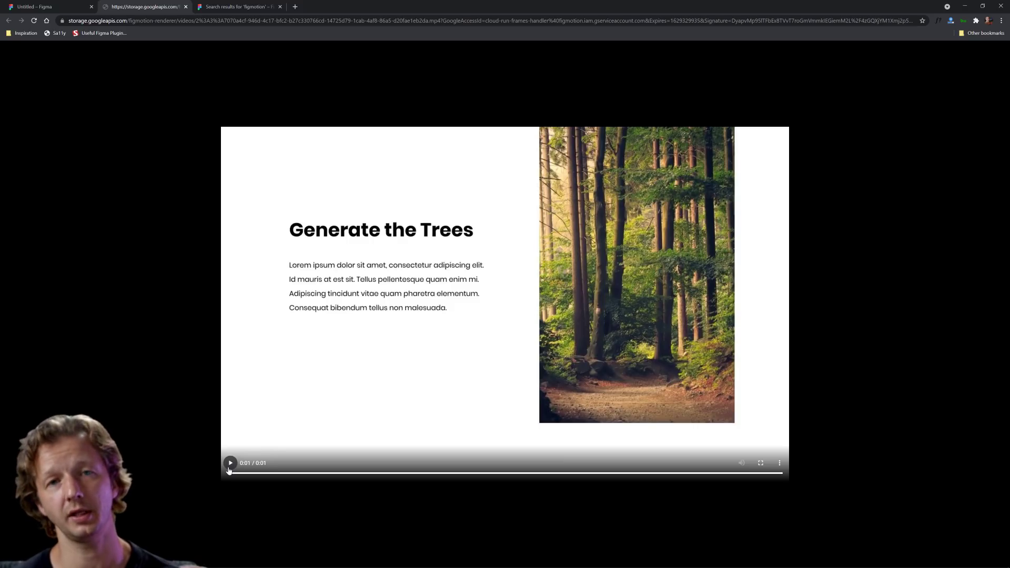
pyautogui.click(229, 464)
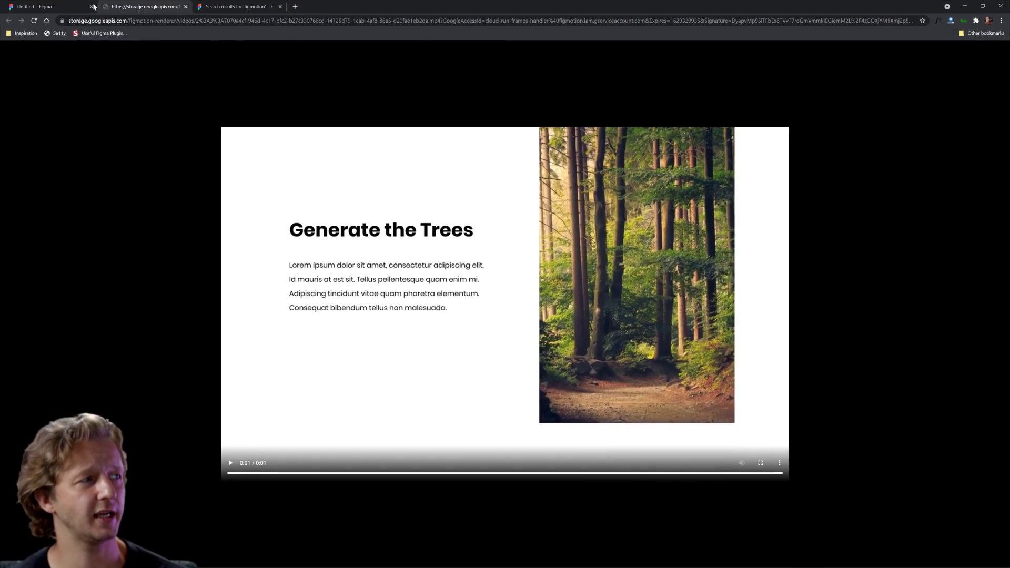
# Step: Export the Figmotion animation as CSS and open animation (1).css in Visual Studio Code
pyautogui.click(47, 7)
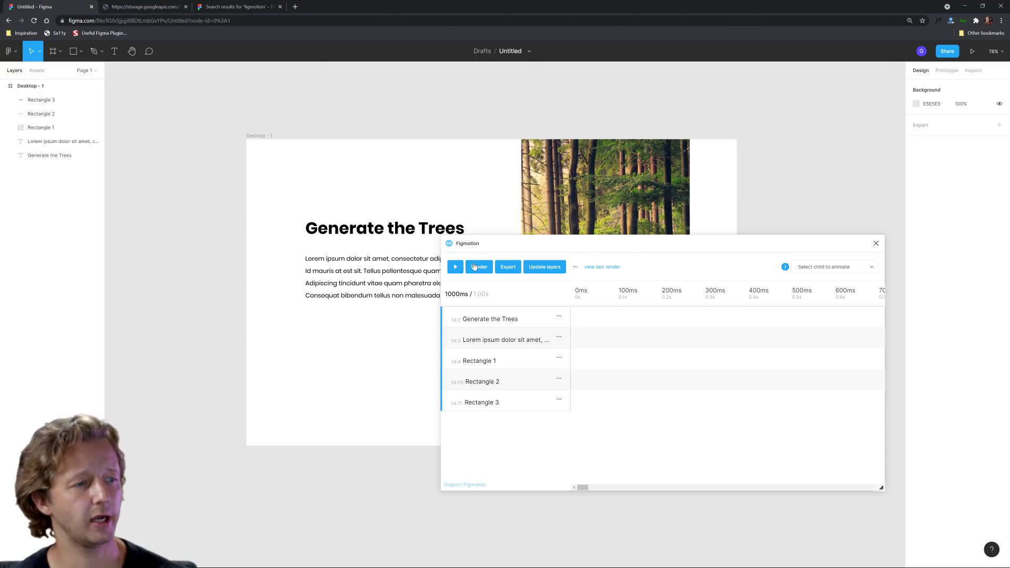
pyautogui.click(505, 268)
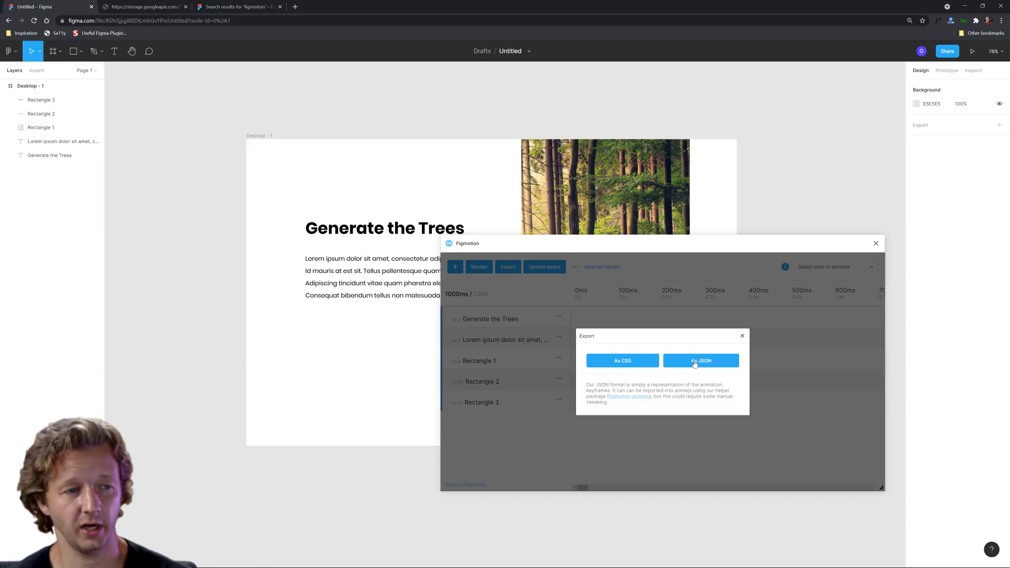
pyautogui.click(618, 368)
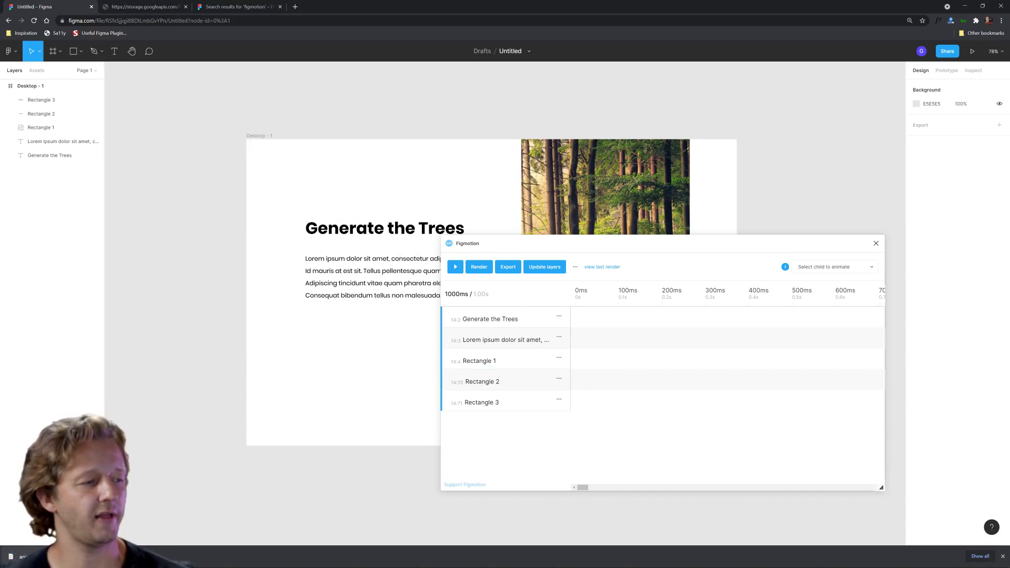
pyautogui.click(21, 556)
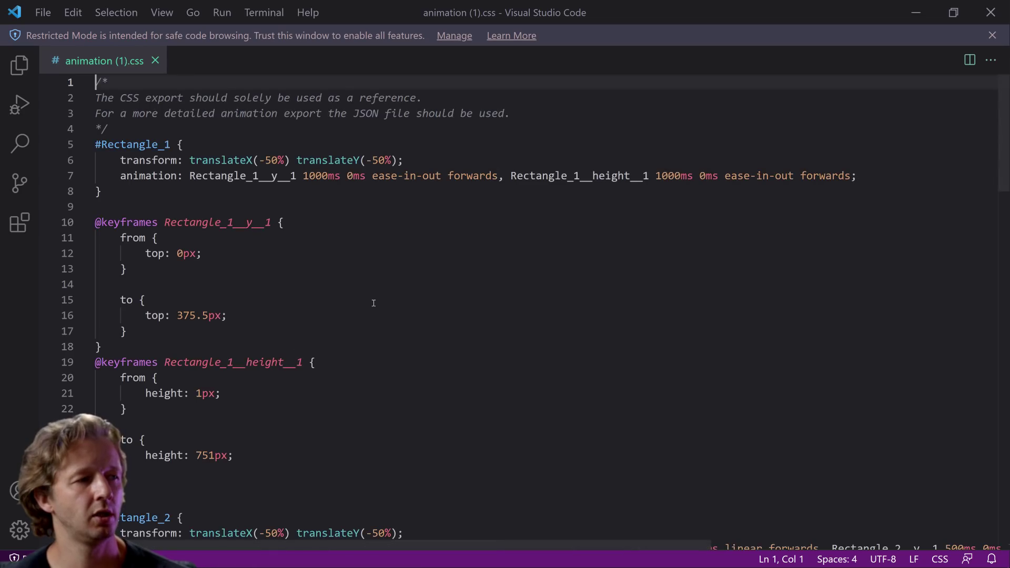
pyautogui.click(298, 238)
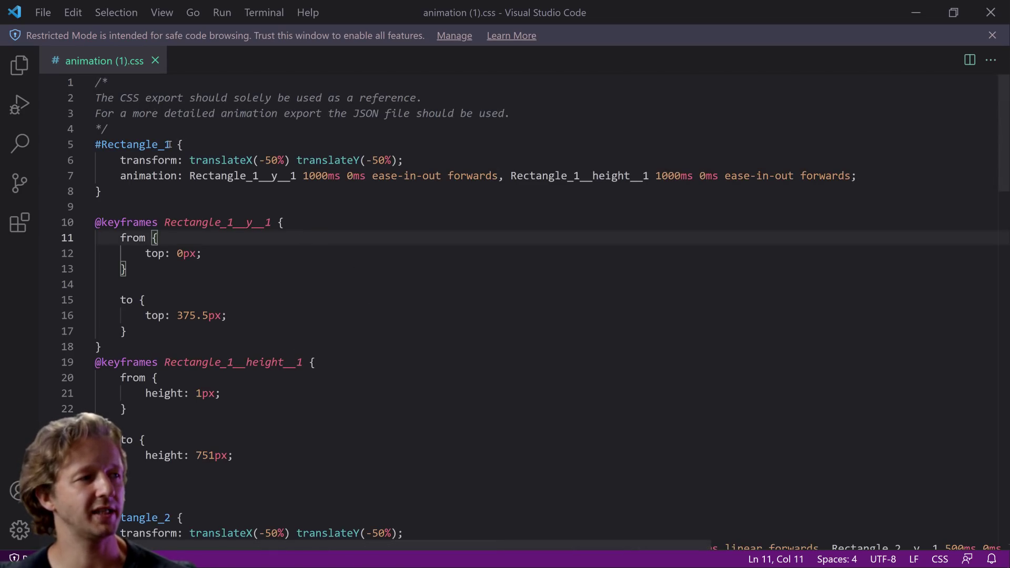
pyautogui.moveTo(169, 144); pyautogui.dragTo(100, 144)
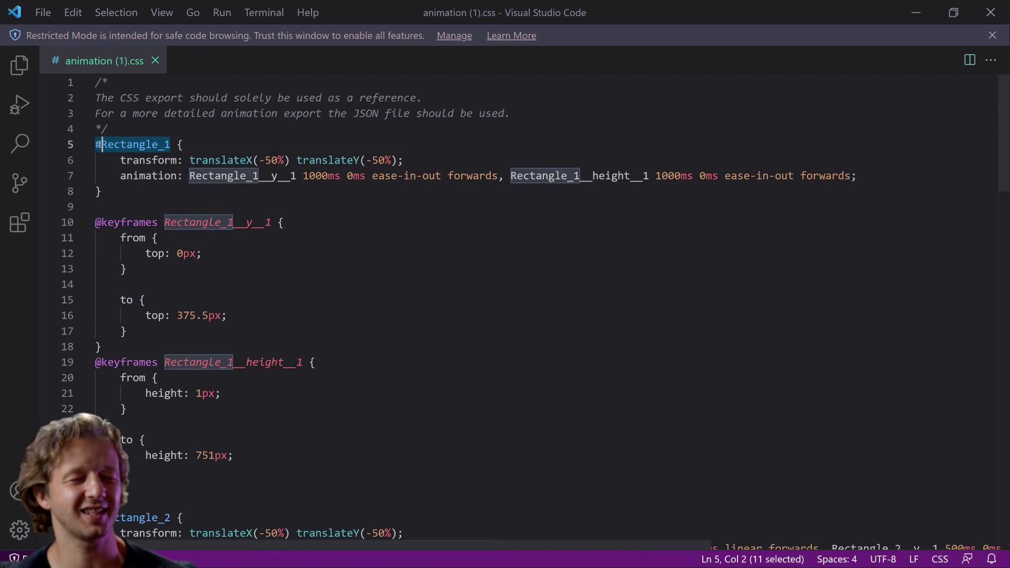
pyautogui.click(99, 144)
pyautogui.moveTo(99, 144); pyautogui.dragTo(94, 145)
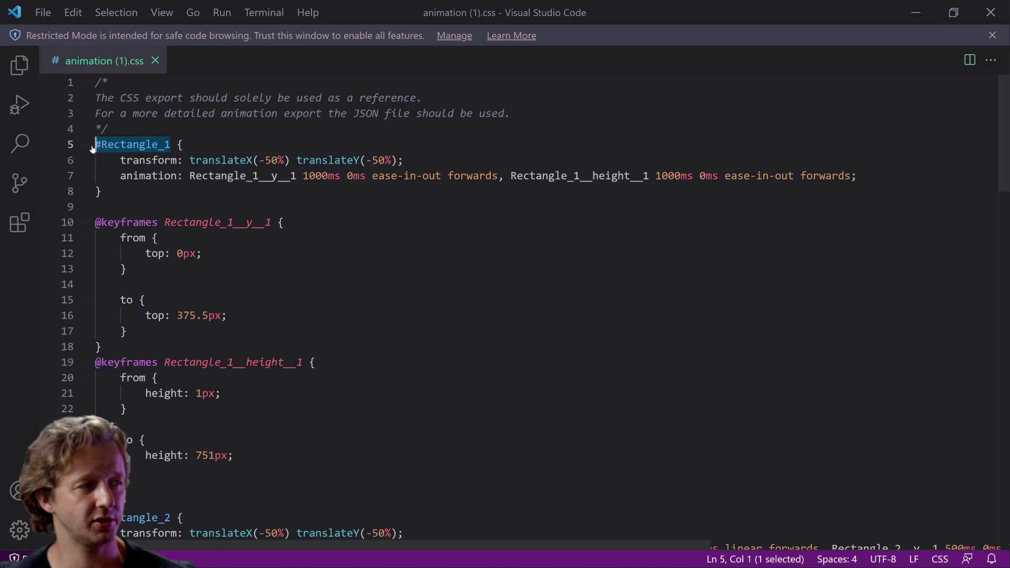
pyautogui.click(115, 146)
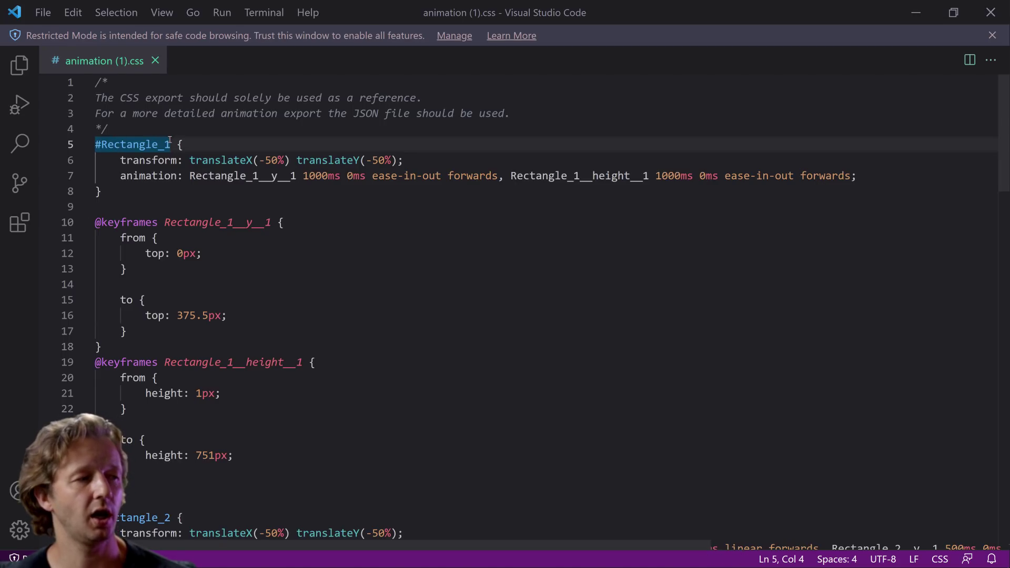
pyautogui.click(169, 142)
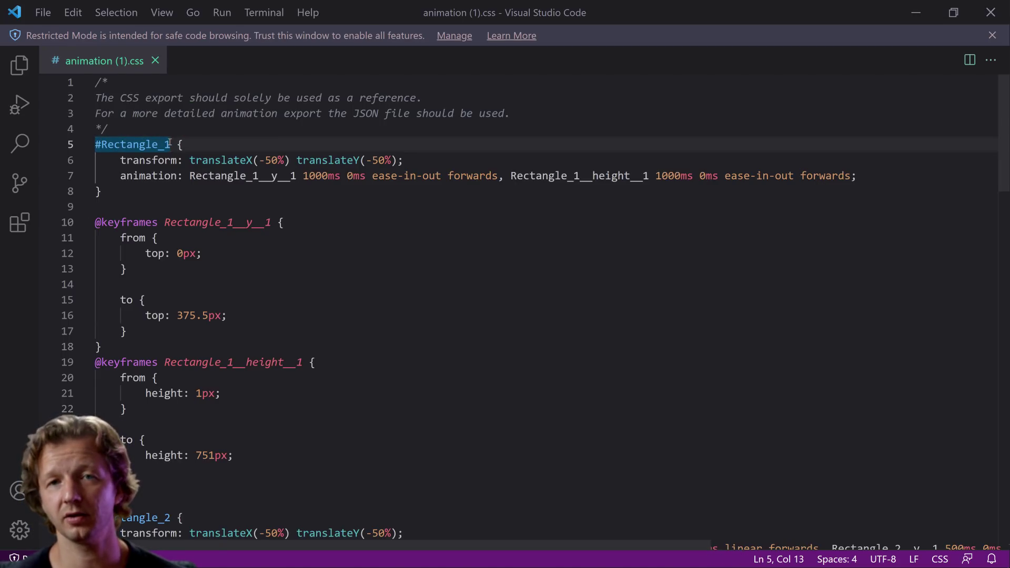
pyautogui.moveTo(169, 143); pyautogui.dragTo(102, 146)
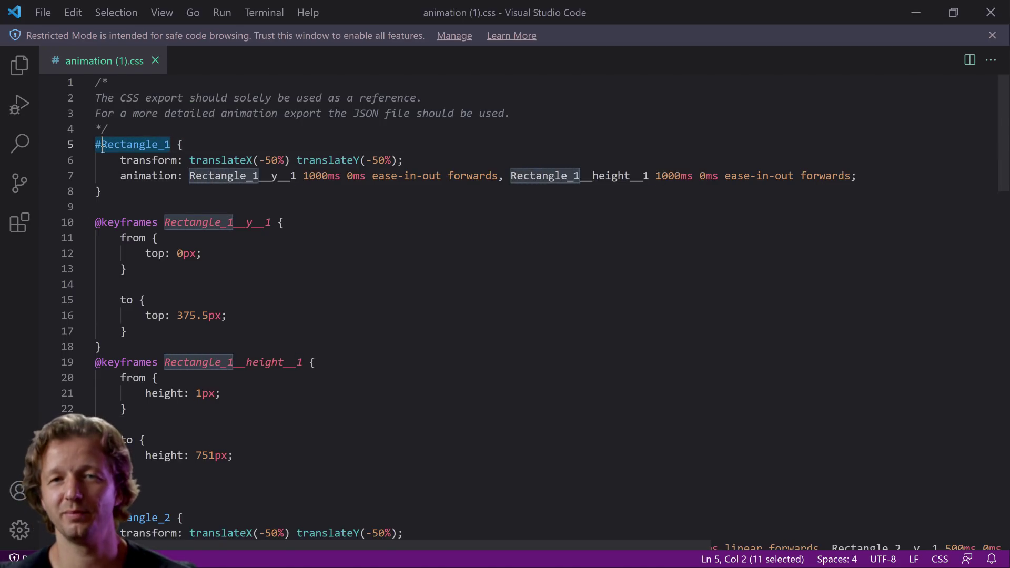
pyautogui.click(102, 147)
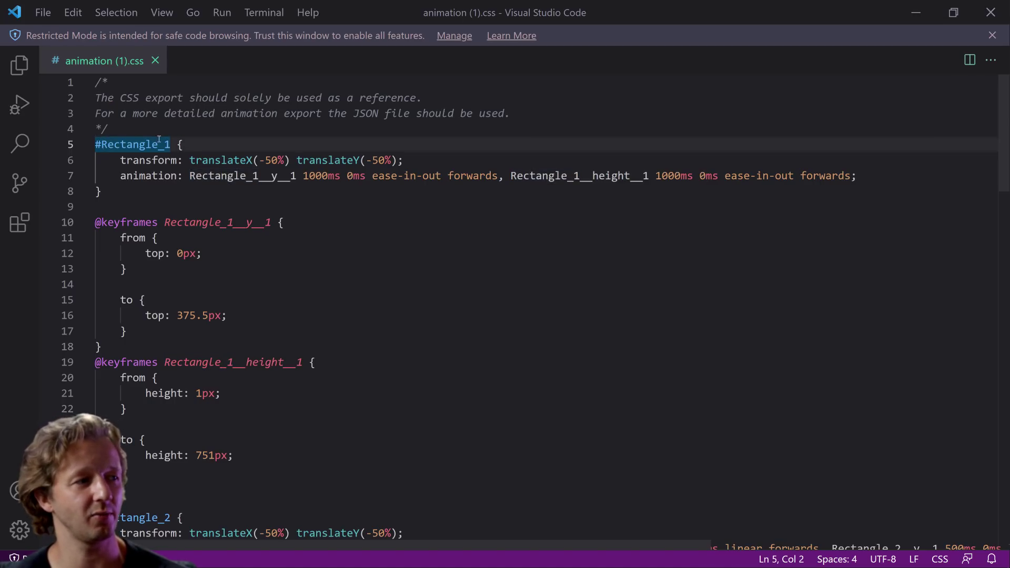
pyautogui.press('Down')
pyautogui.press('Down')
pyautogui.press('Down')
pyautogui.press('Down')
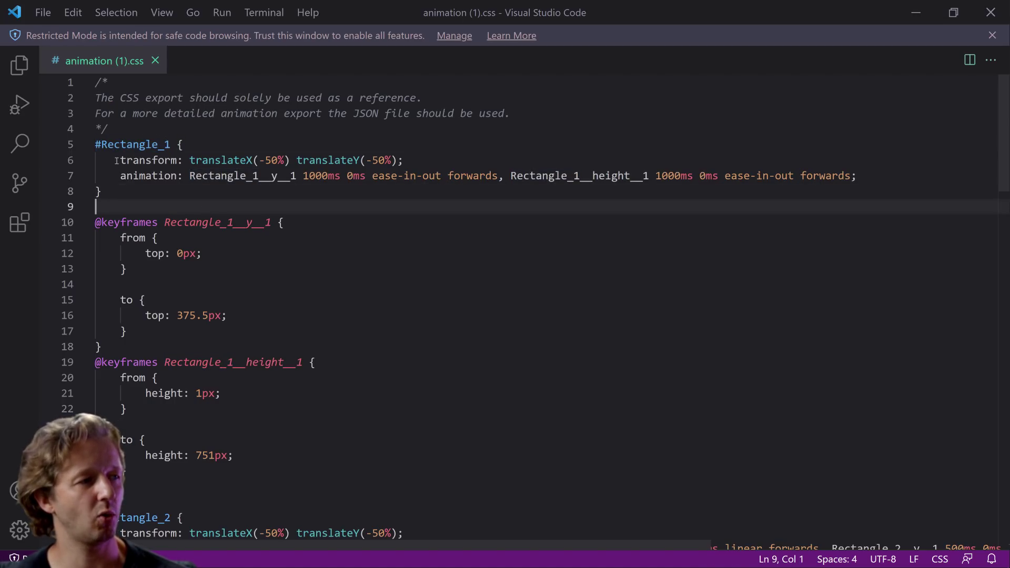
pyautogui.moveTo(117, 161); pyautogui.dragTo(575, 175)
pyautogui.click(157, 160)
pyautogui.click(100, 207)
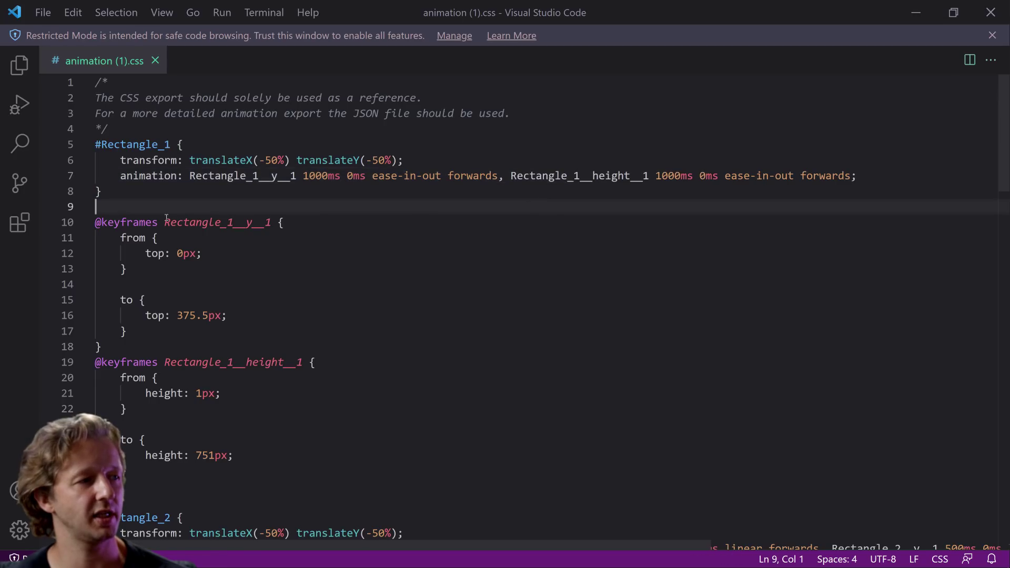
pyautogui.moveTo(96, 222); pyautogui.dragTo(251, 348)
pyautogui.scroll(-20, 250, 348)
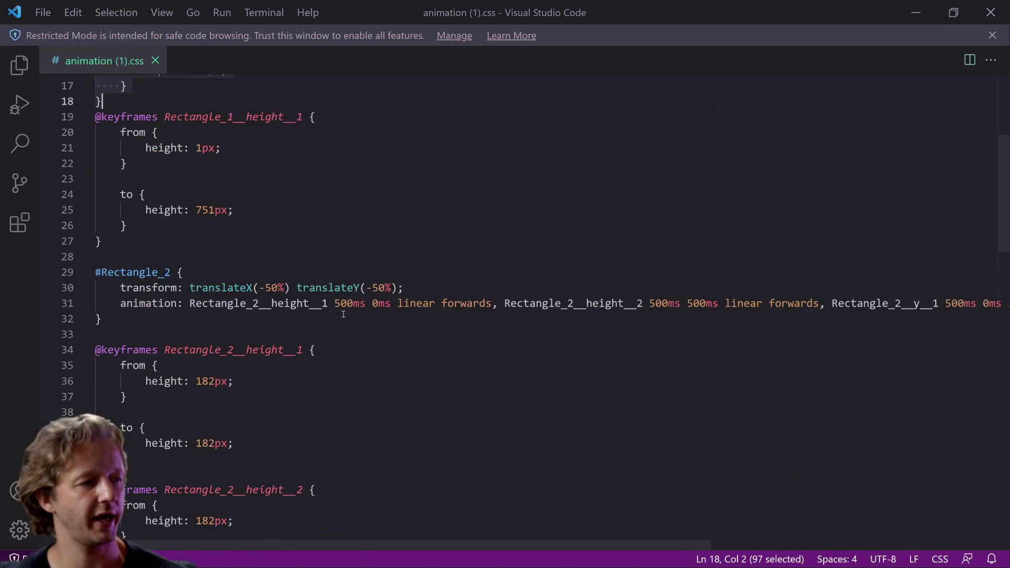
pyautogui.scroll(20, 443, 350)
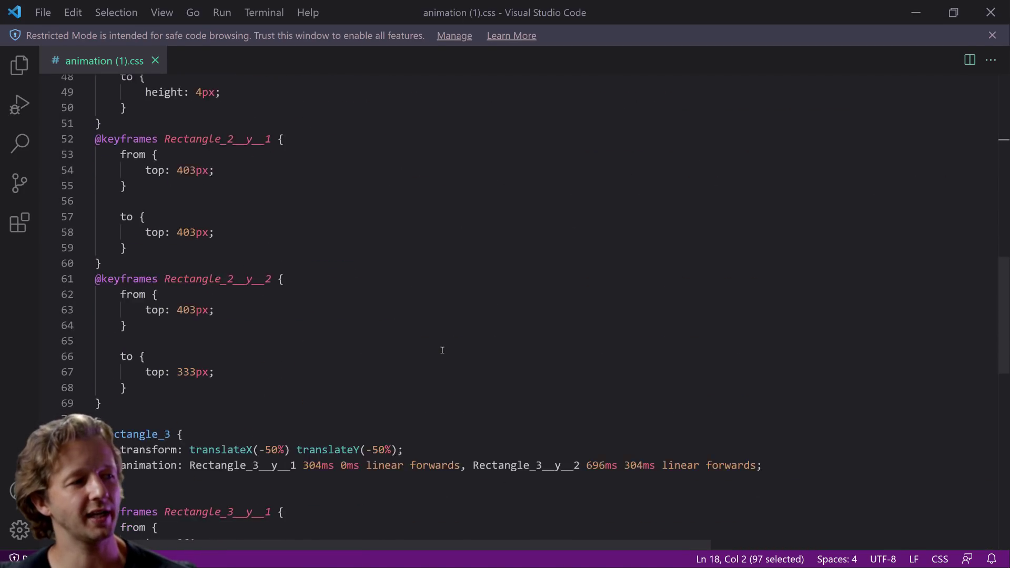
pyautogui.scroll(-20, 442, 350)
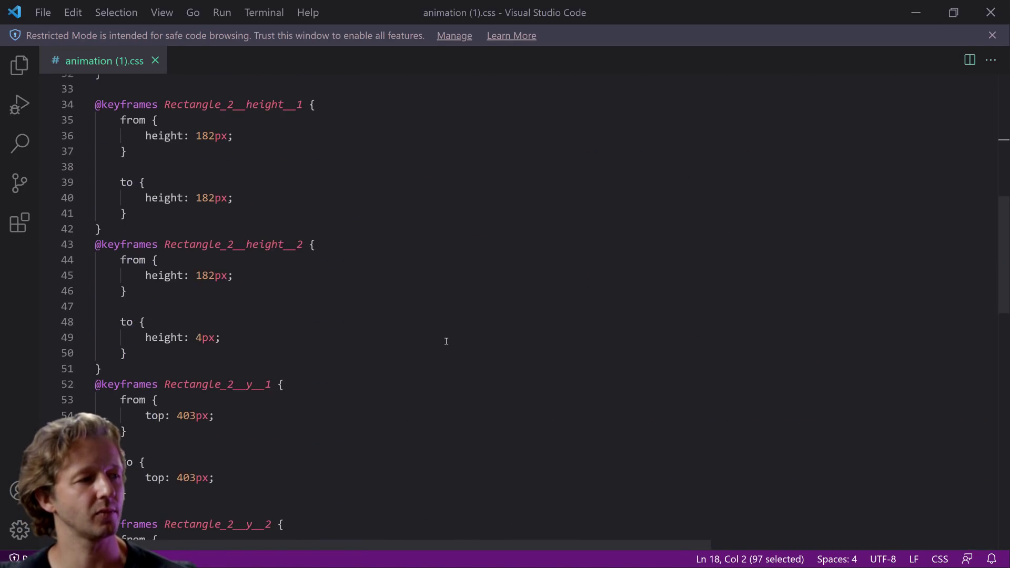
pyautogui.doubleClick(208, 298)
pyautogui.click(249, 297)
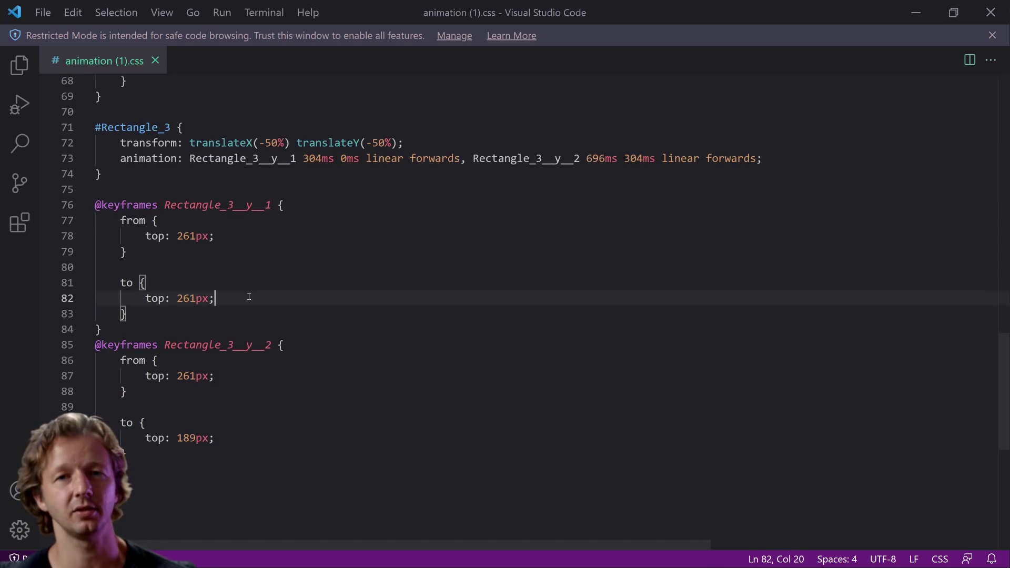
pyautogui.scroll(-1, 316, 327)
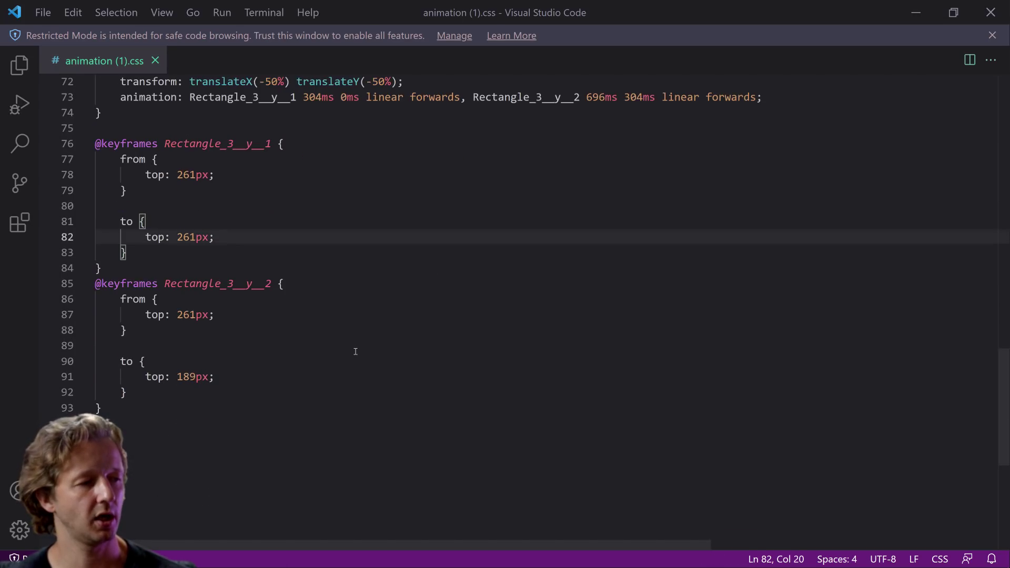
pyautogui.click(273, 323)
pyautogui.click(275, 318)
pyautogui.click(265, 377)
pyautogui.scroll(12, 416, 384)
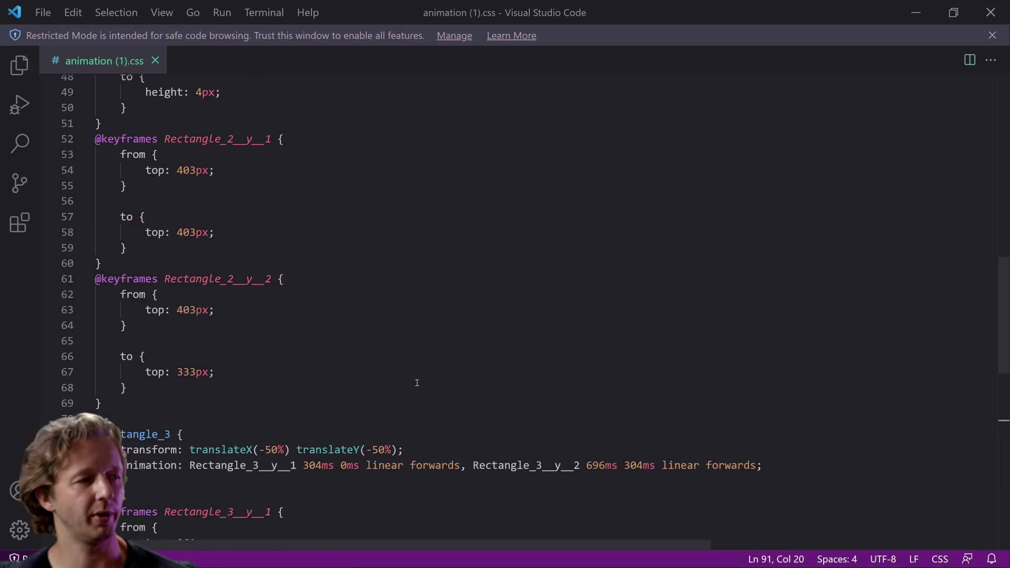
pyautogui.scroll(12, 337, 356)
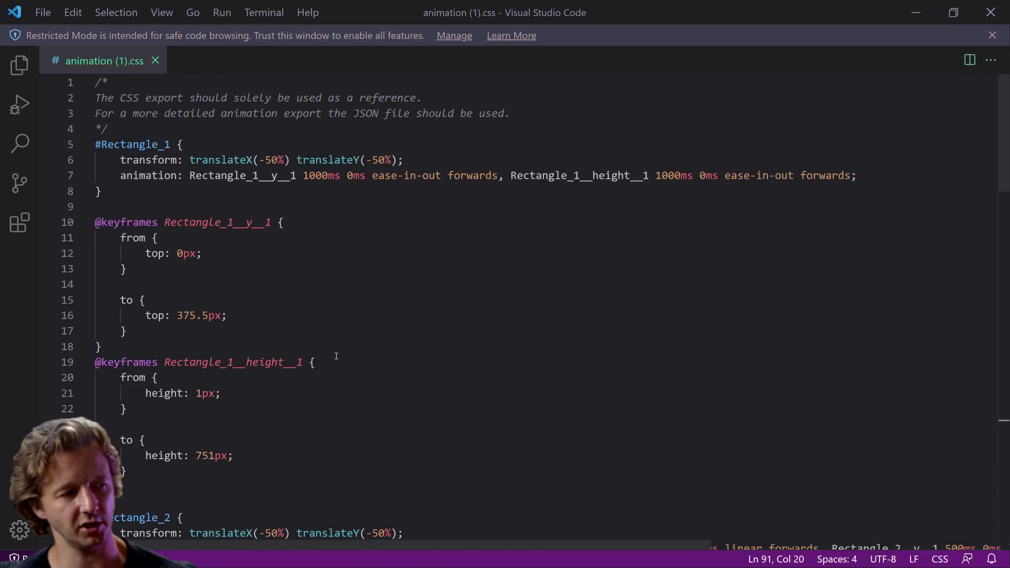
pyautogui.click(377, 319)
pyautogui.click(476, 284)
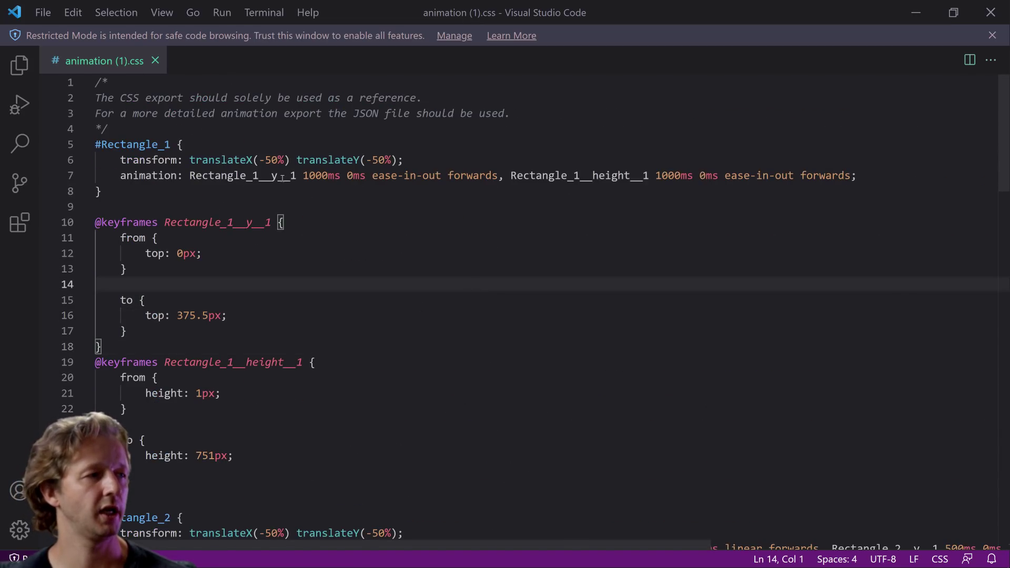
pyautogui.click(156, 195)
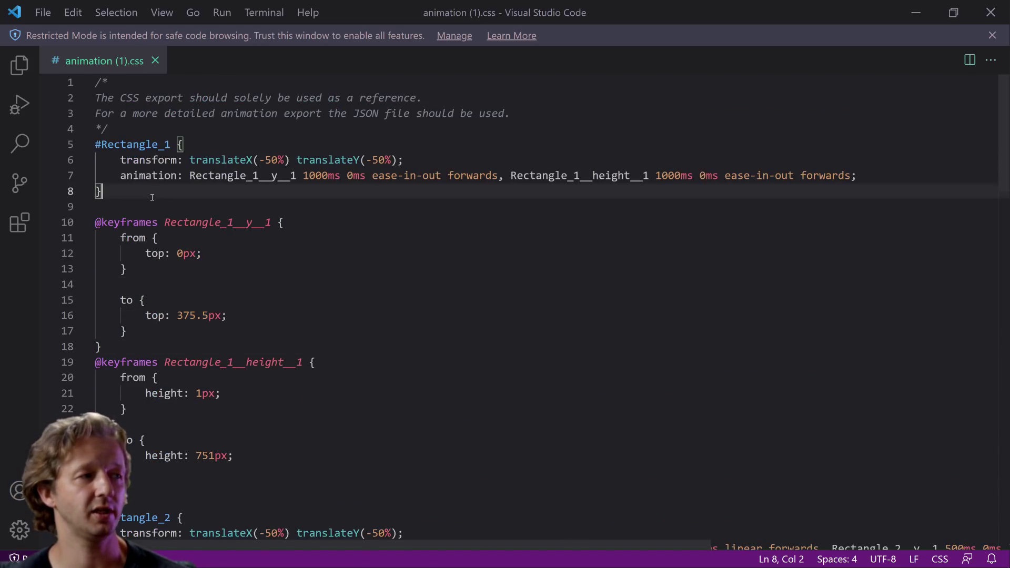
pyautogui.click(168, 131)
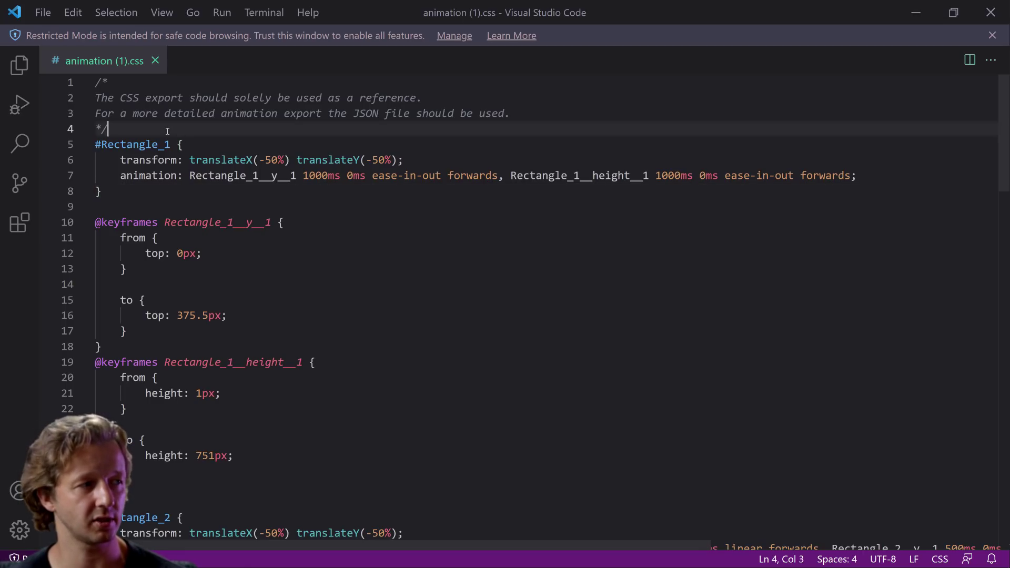
pyautogui.scroll(-15, 358, 295)
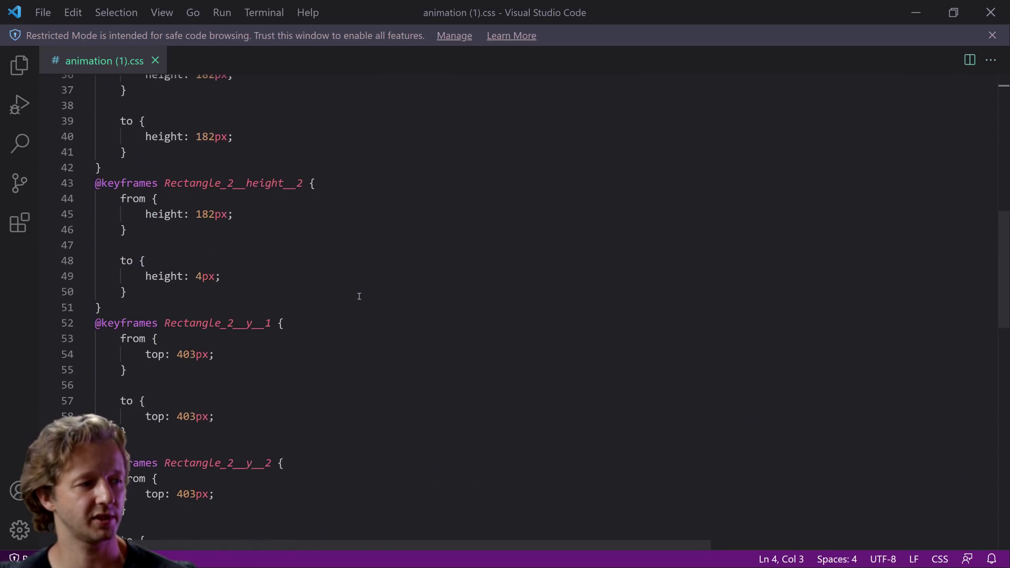
pyautogui.scroll(-5, 359, 297)
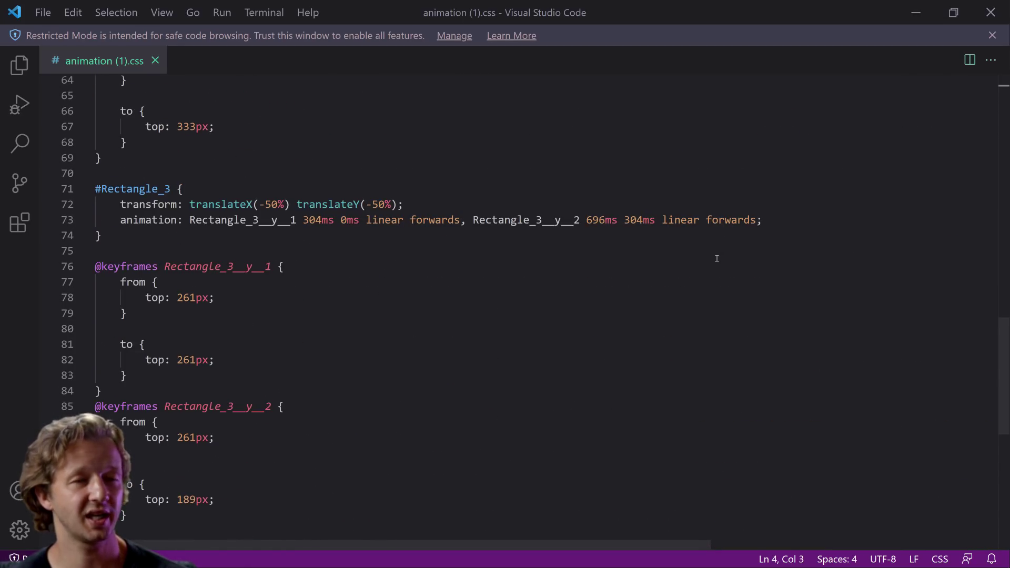